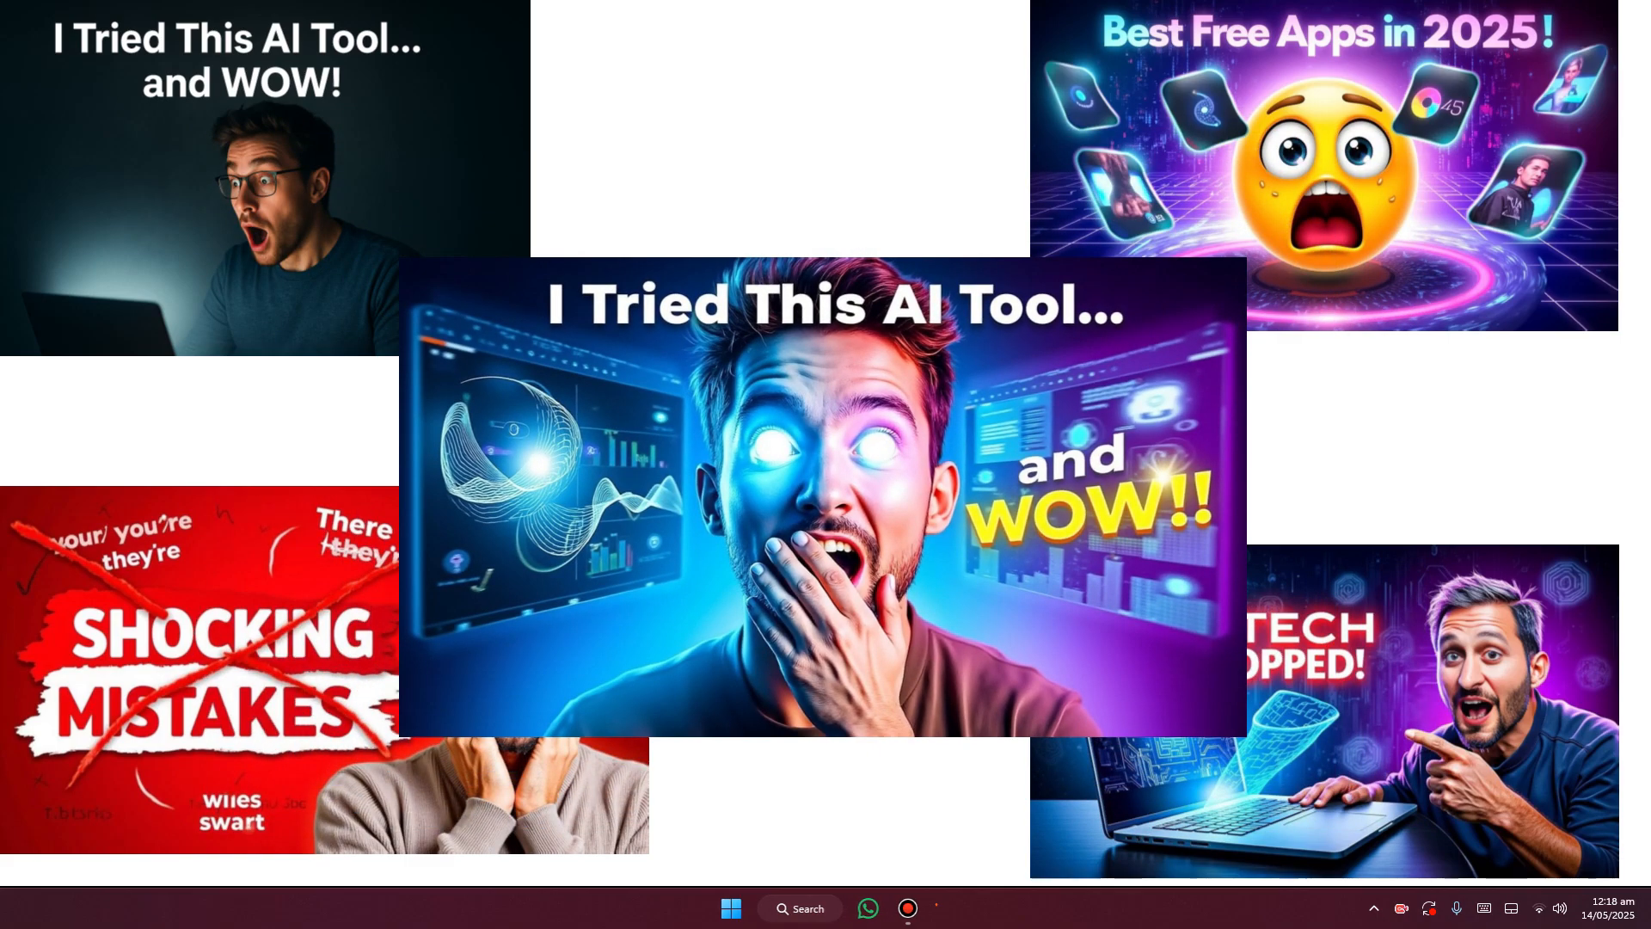
Search Google for "gpt", open ChatGPT from the results, and repeat the search in a new tab.
left_click(700, 348)
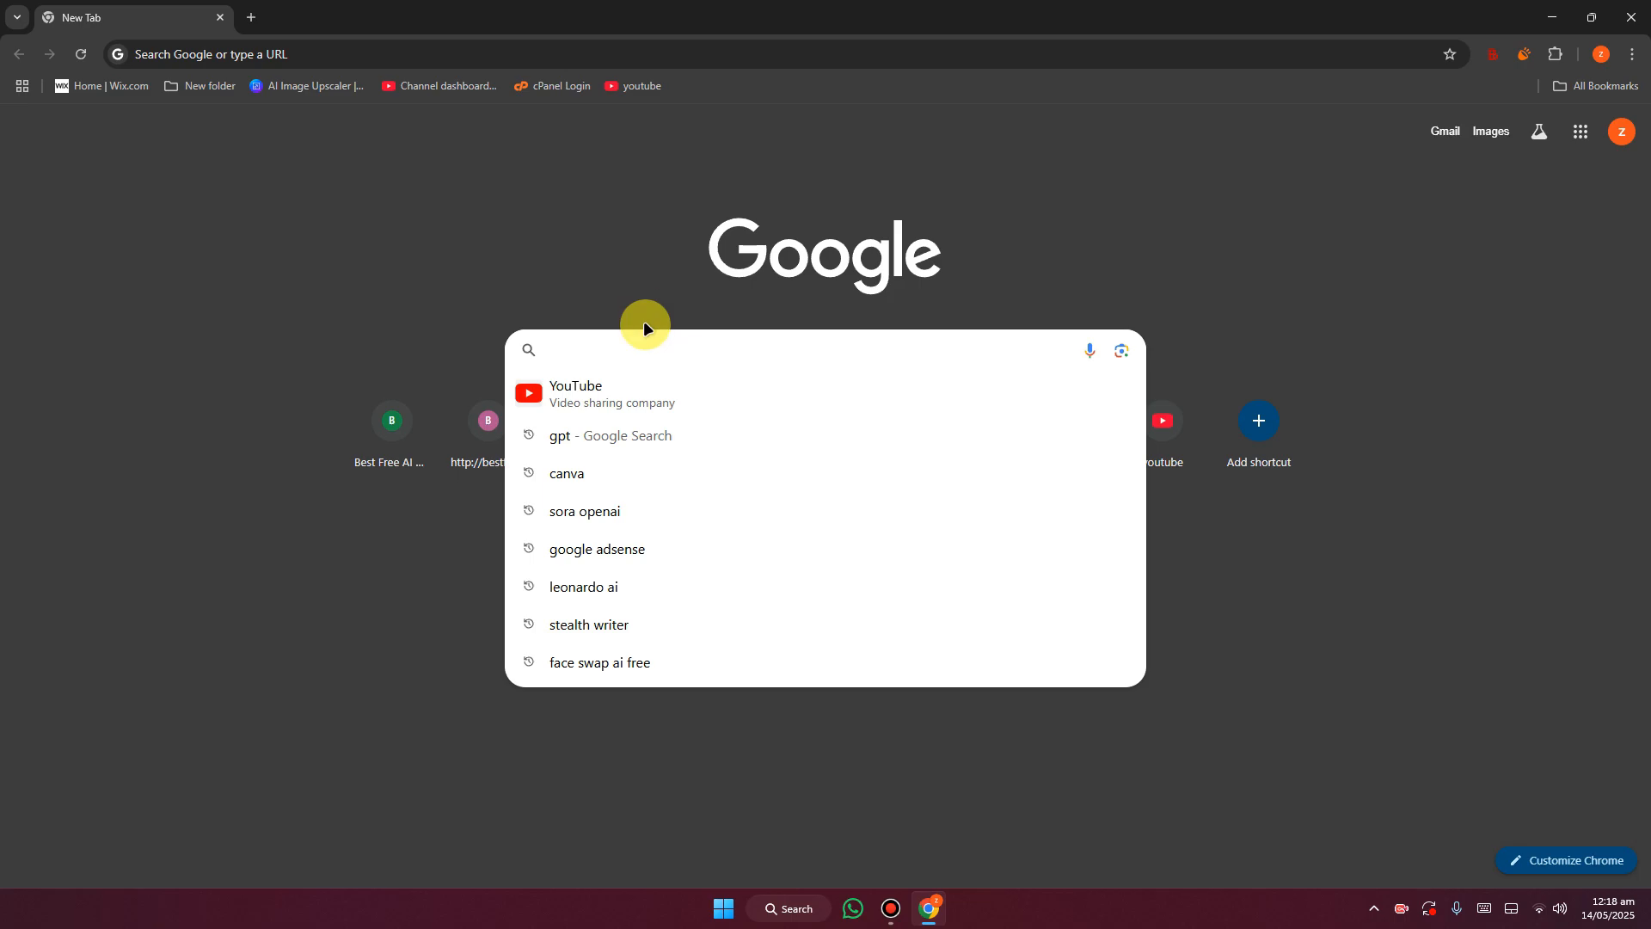
left_click(570, 439)
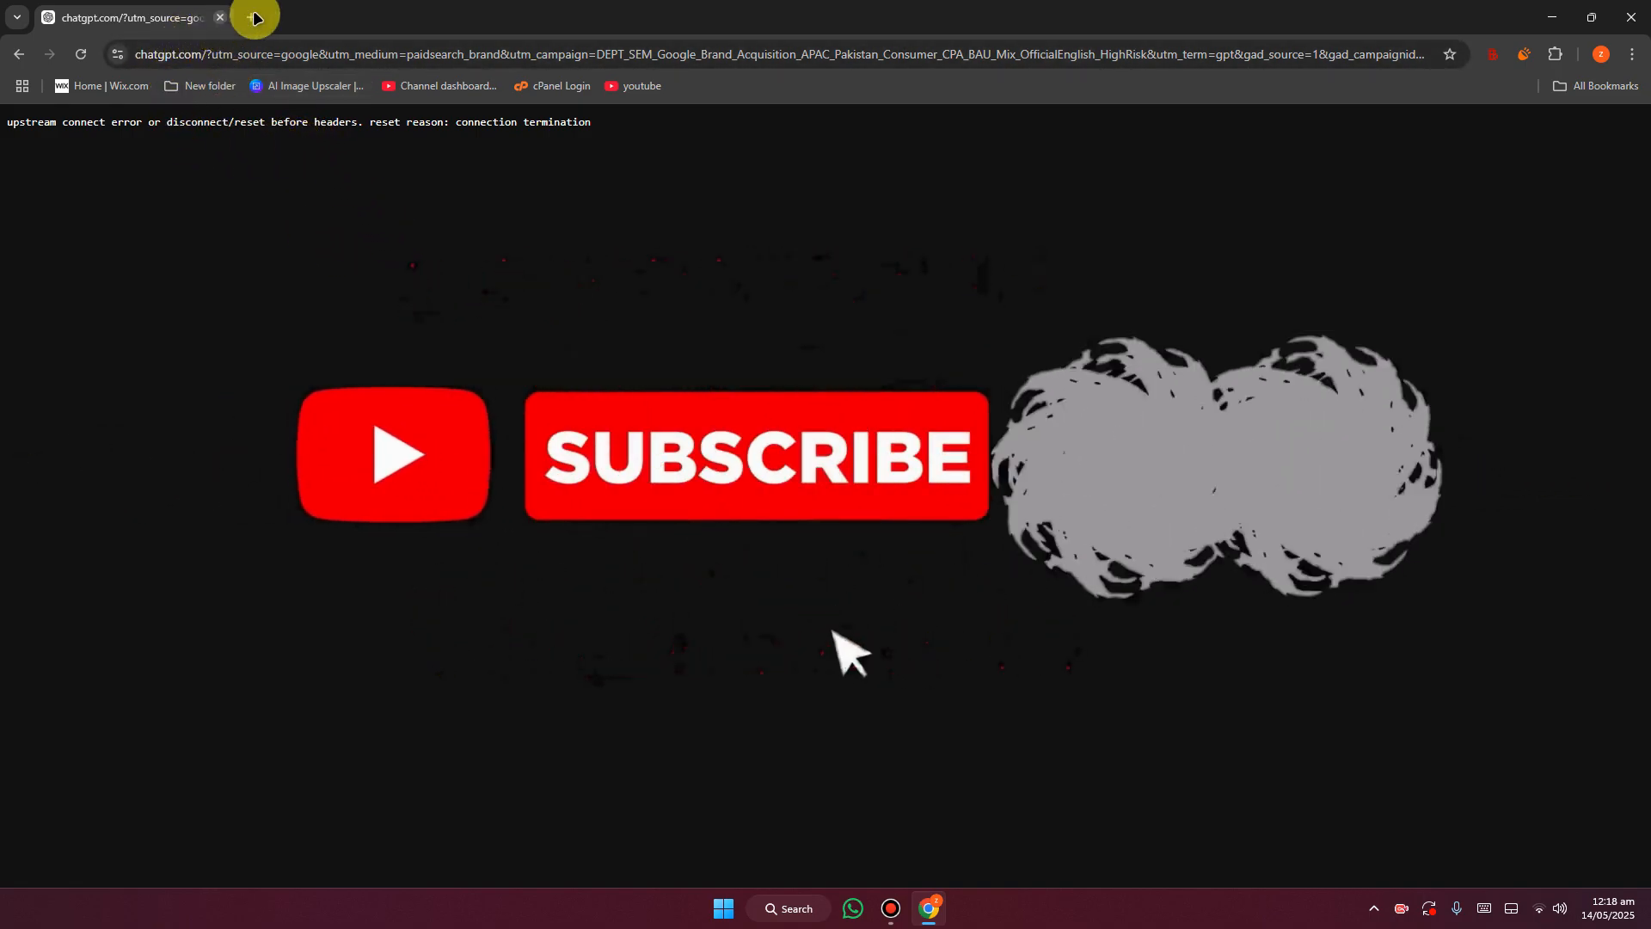
key("ctrl+t")
left_click(602, 347)
left_click(602, 390)
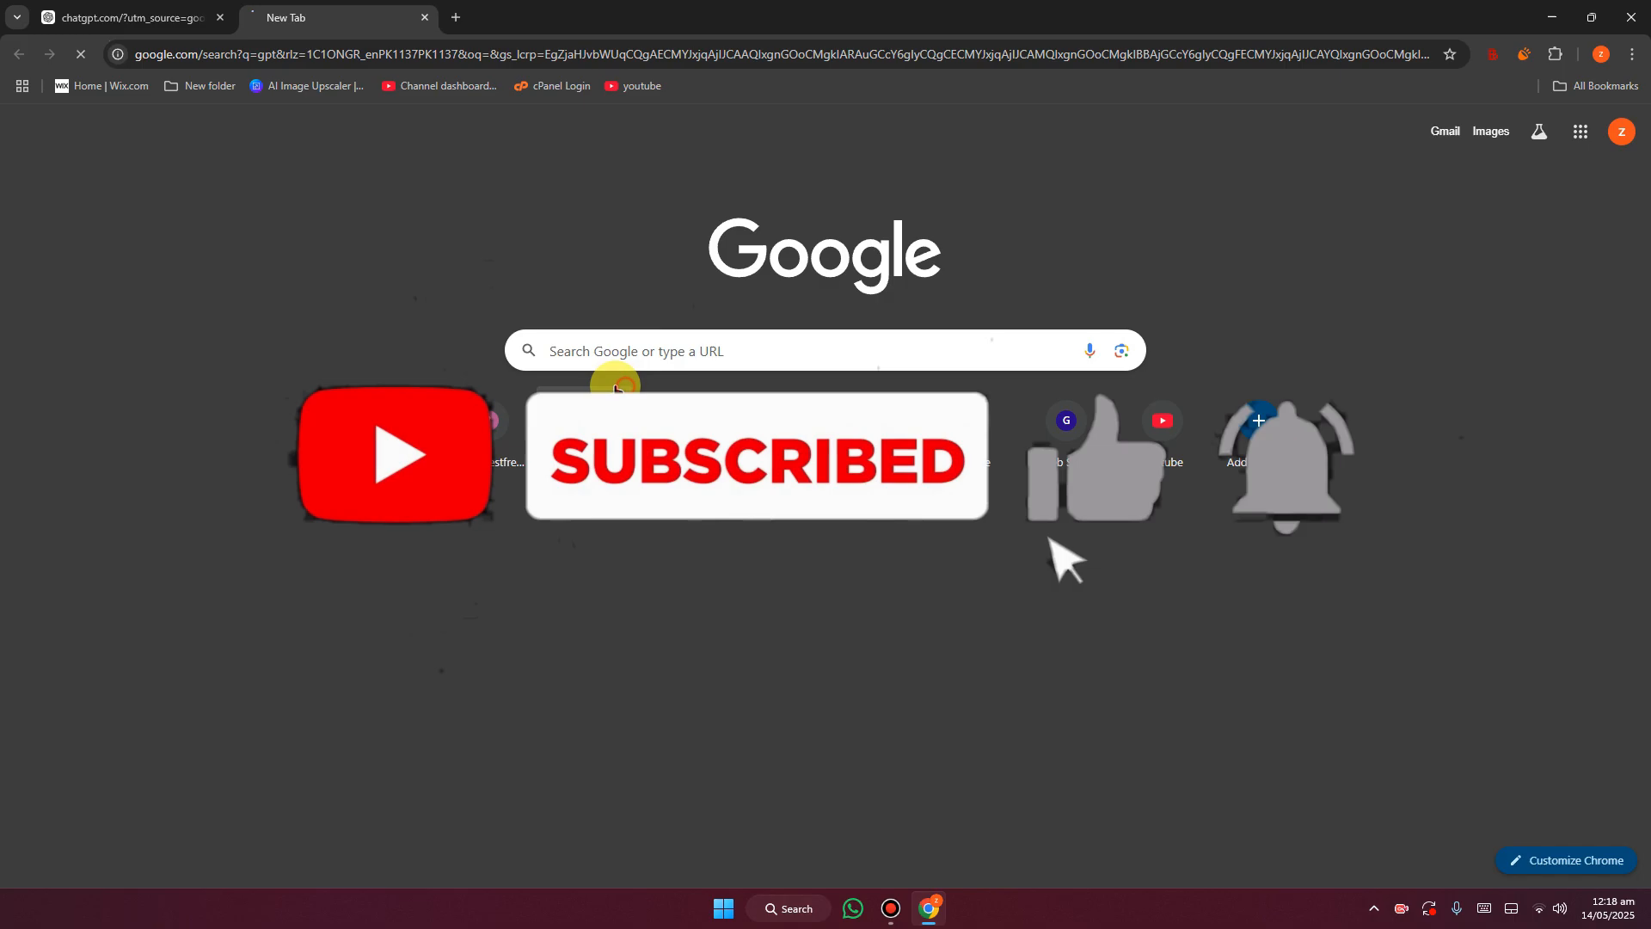
Open ChatGPT through OpenAI's GPT-4 page and close the leftover tabs.
left_click(220, 17)
left_click(225, 439)
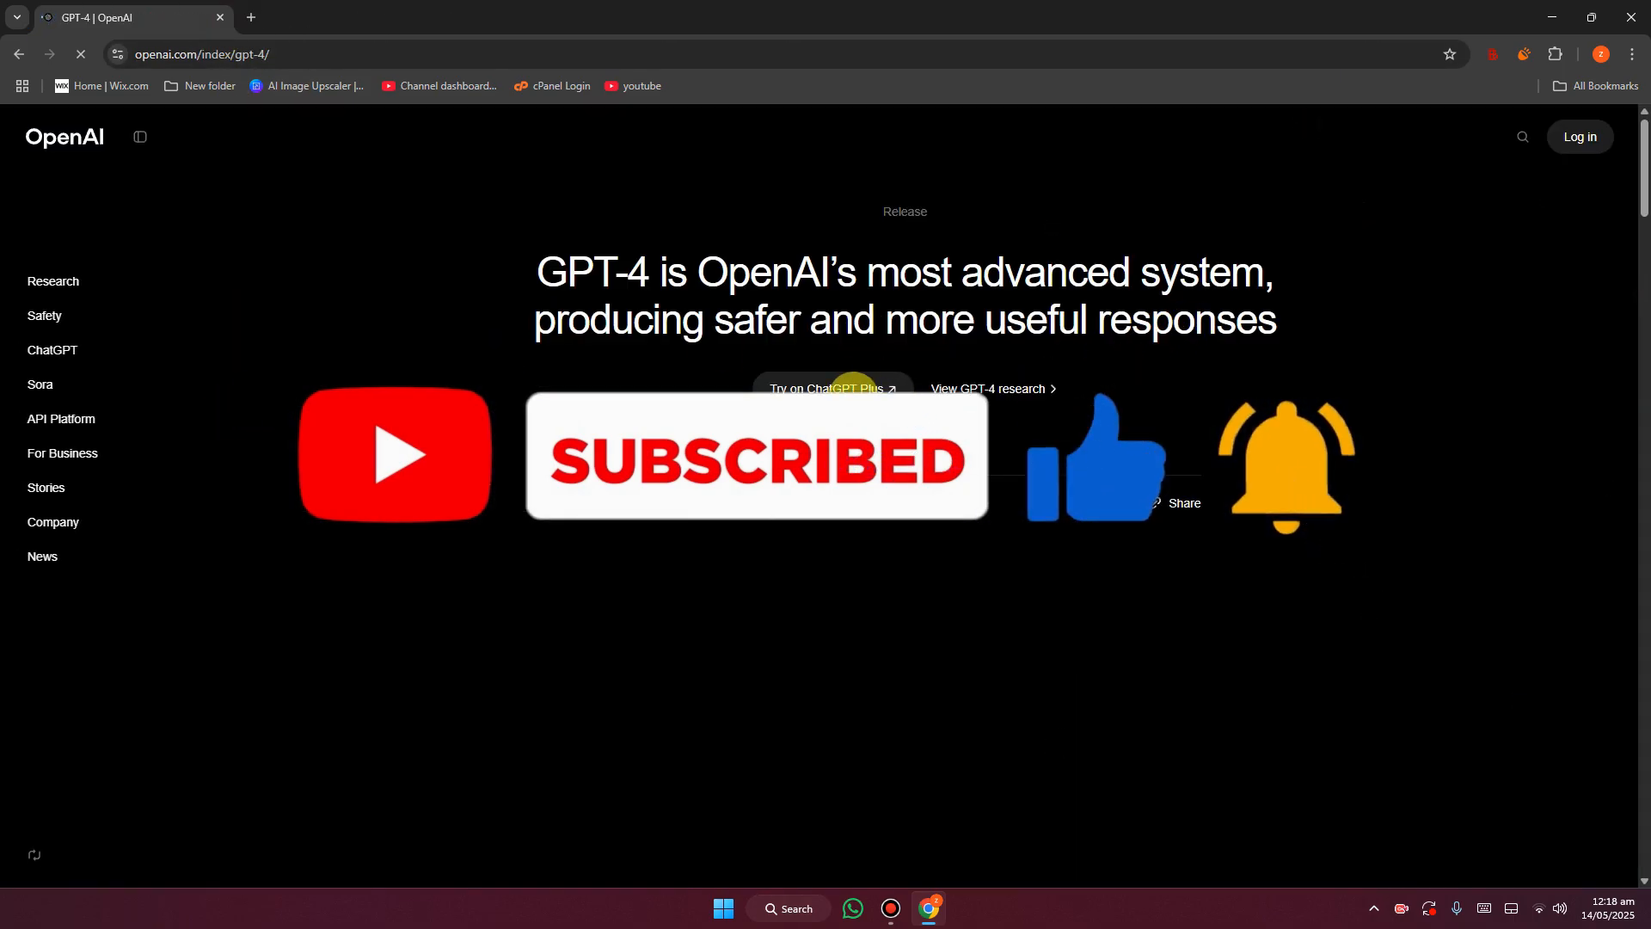
left_click(869, 388)
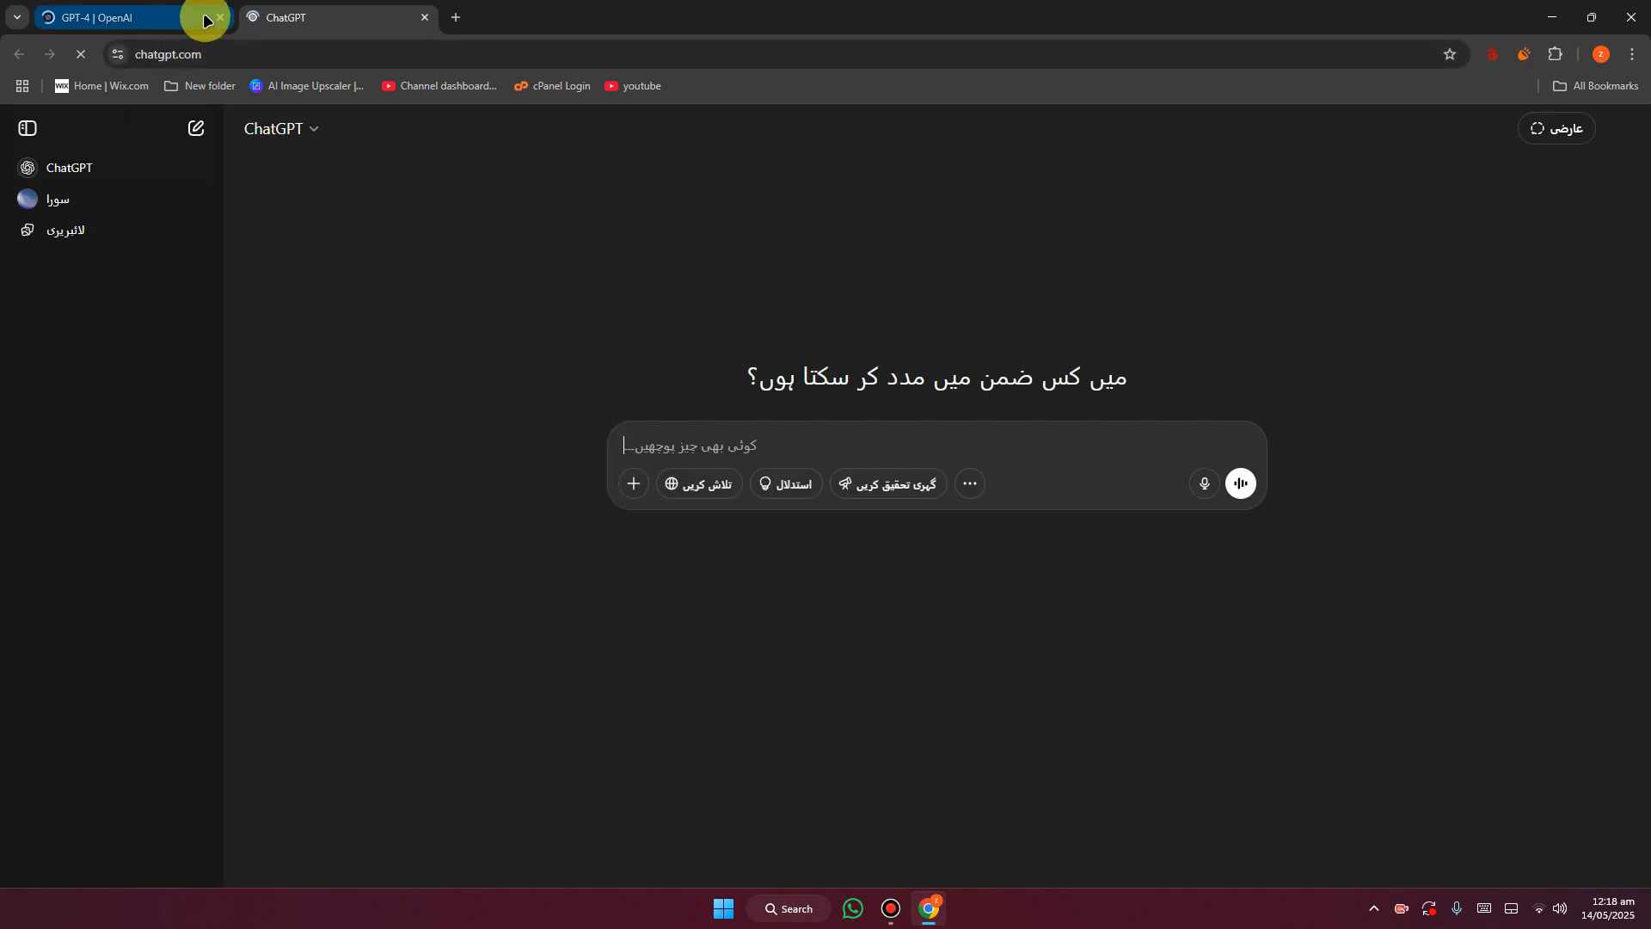
left_click(210, 18)
left_click(221, 18)
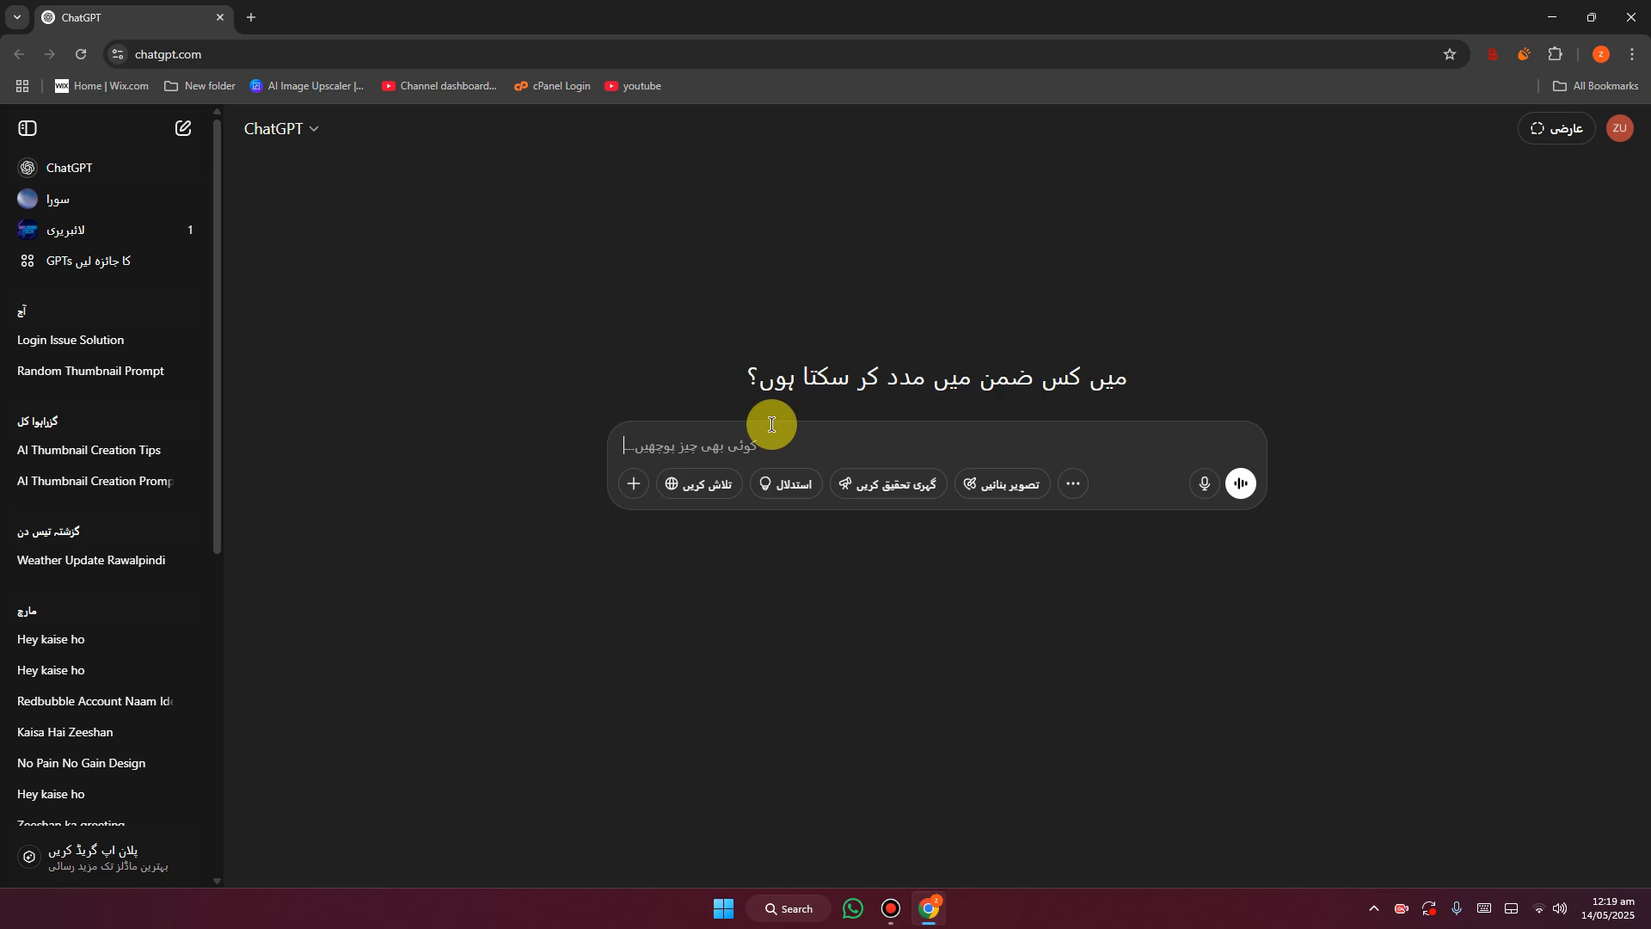
Ask ChatGPT to "give me some random thumbnail prompt" and open Sora.
type("gib")
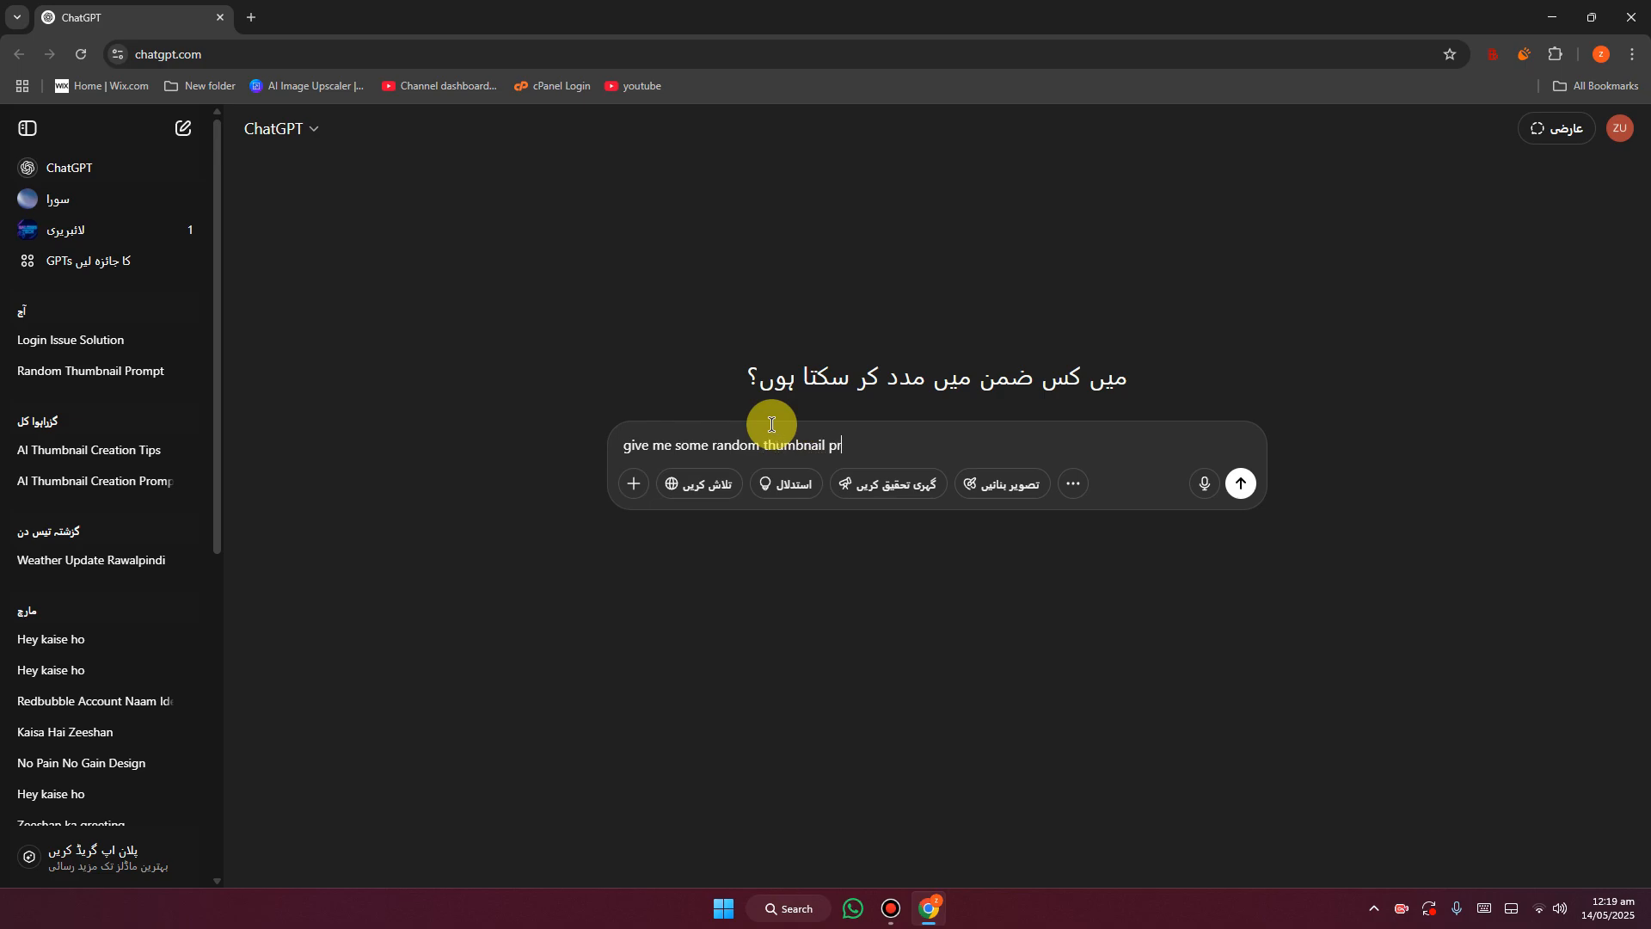
key("Return")
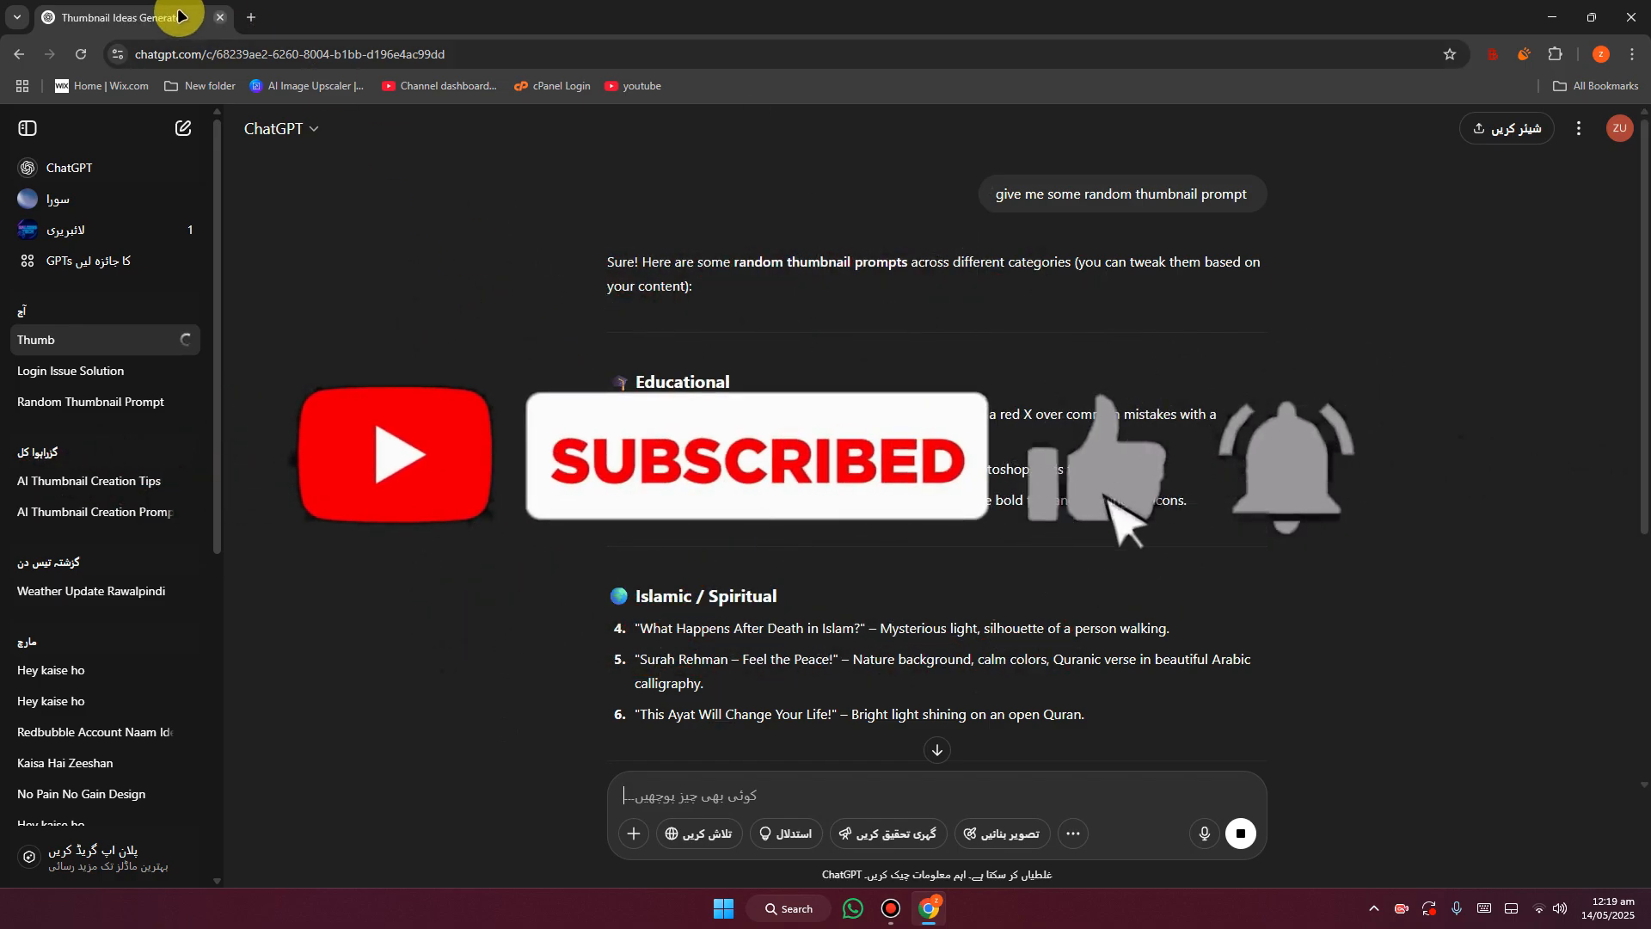
left_click(96, 199)
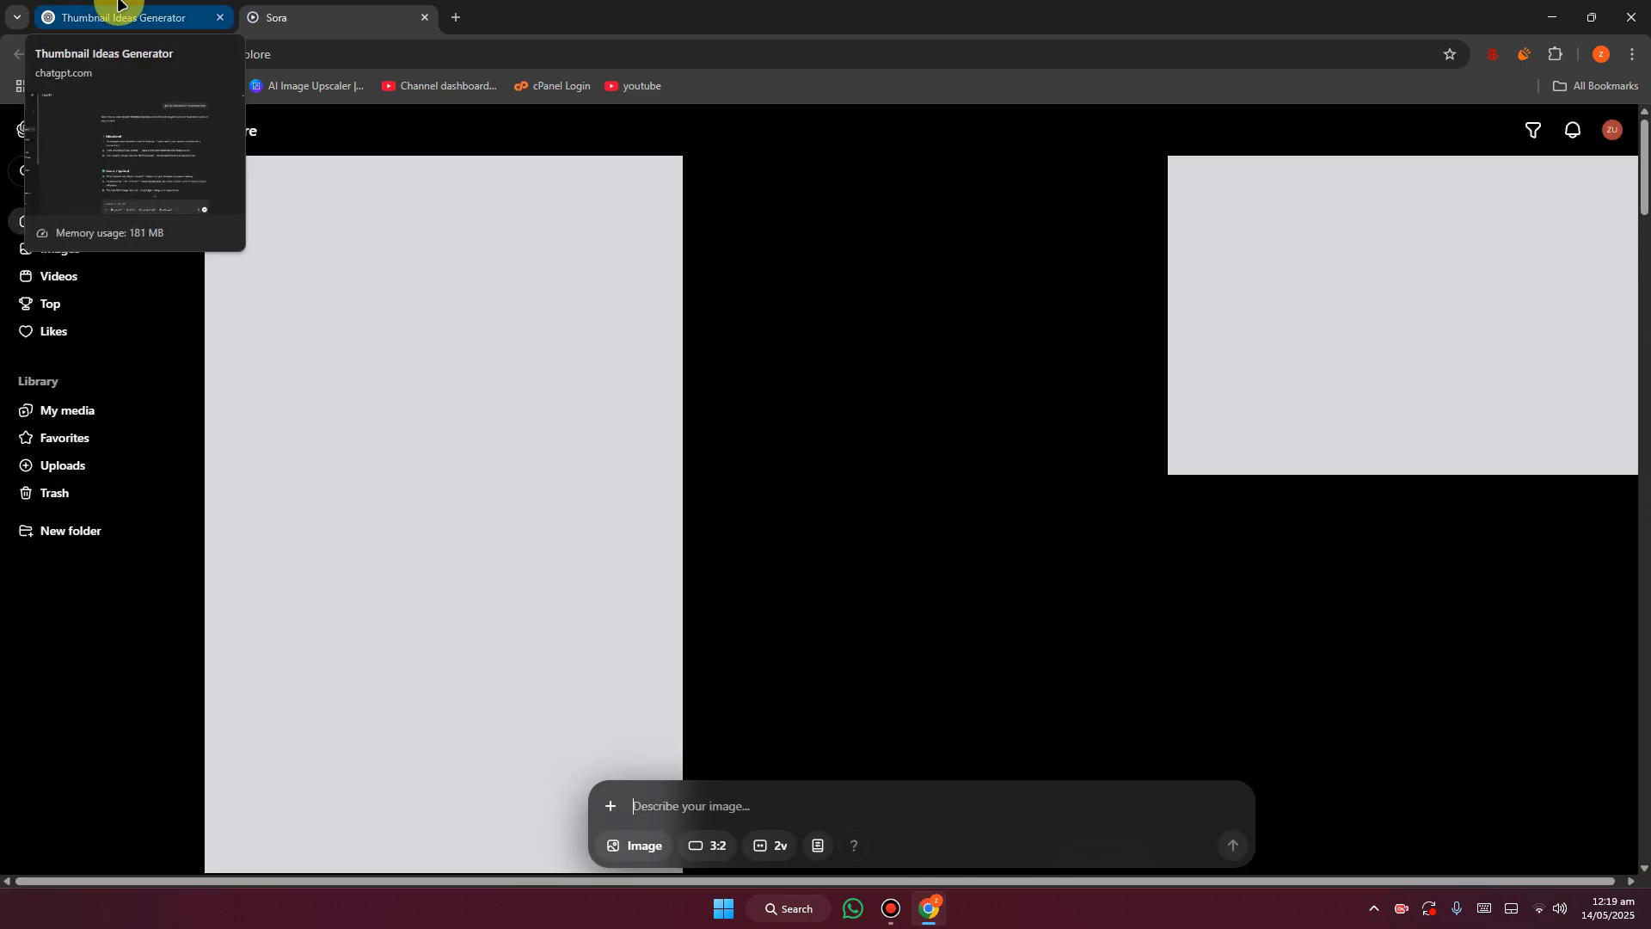
Copy ChatGPT's first Educational prompt, "Shocking Grammar Mistakes You're Still Making!" with its description, into Sora's image prompt.
left_click(117, 4)
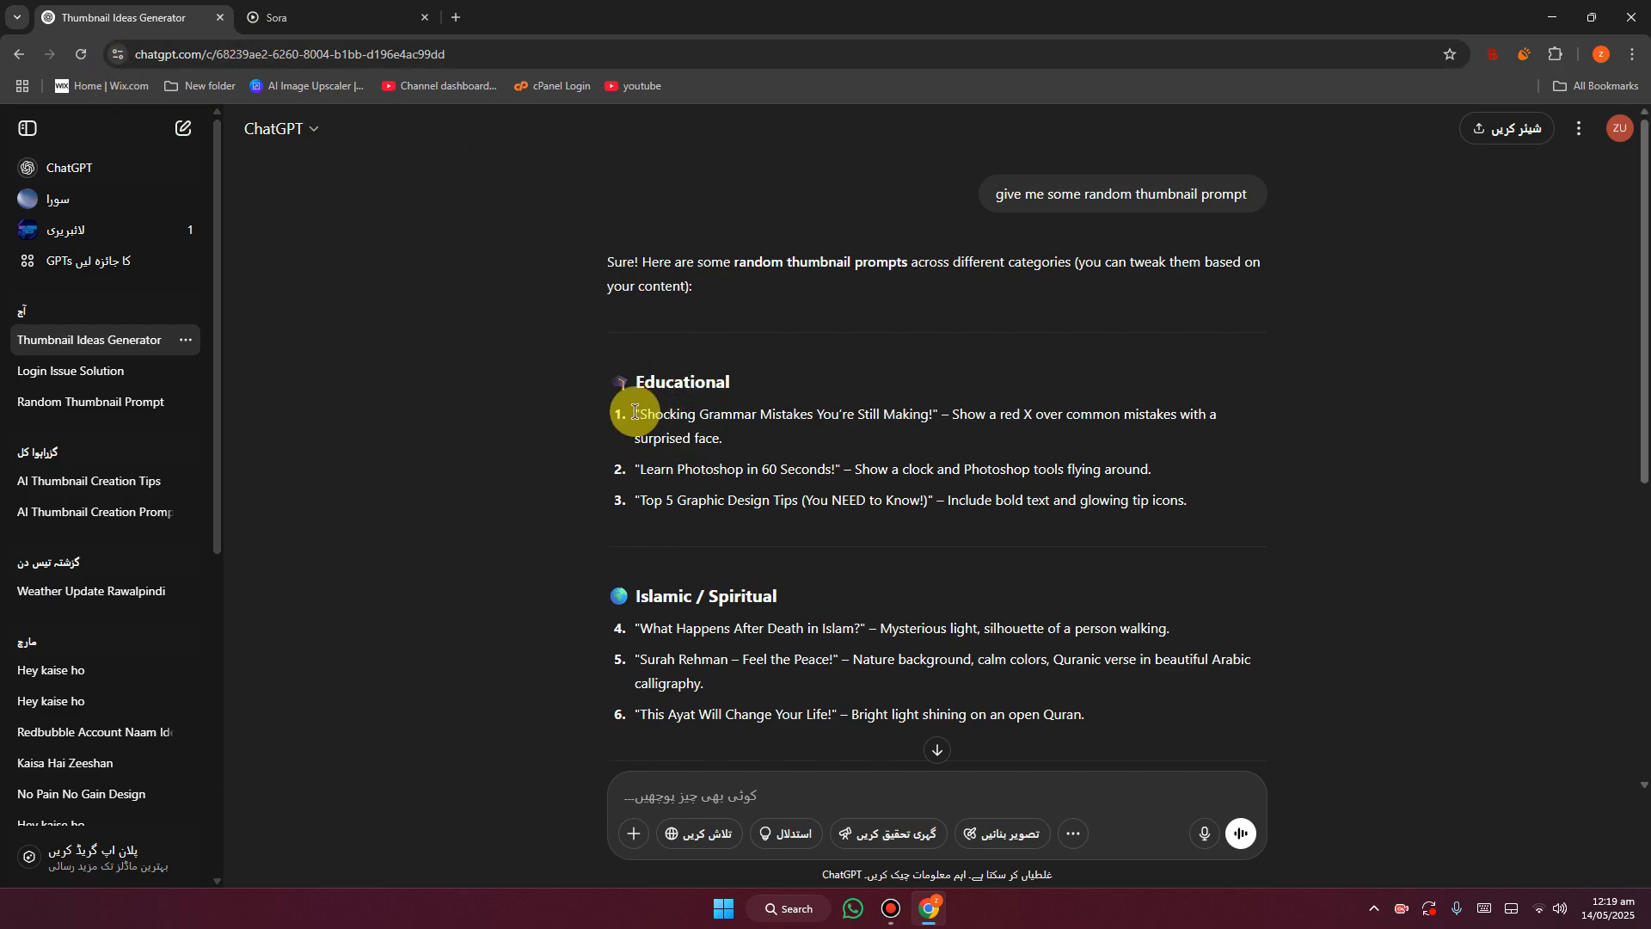
left_click_drag(636, 414, 725, 445)
key("ctrl+c")
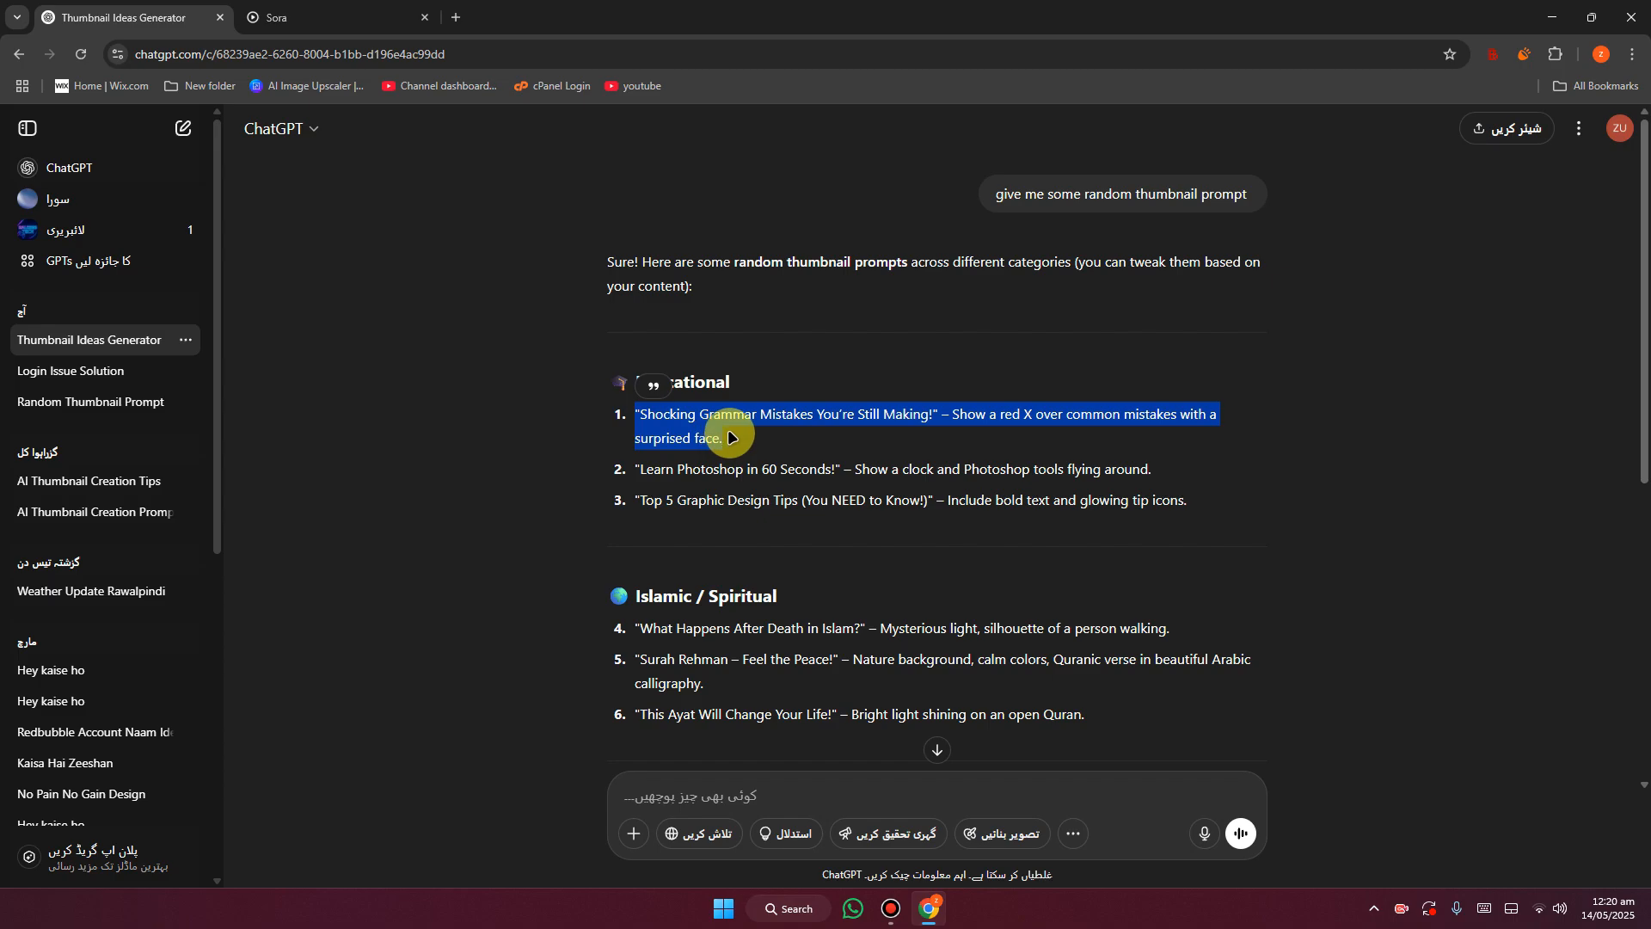
left_click(379, 17)
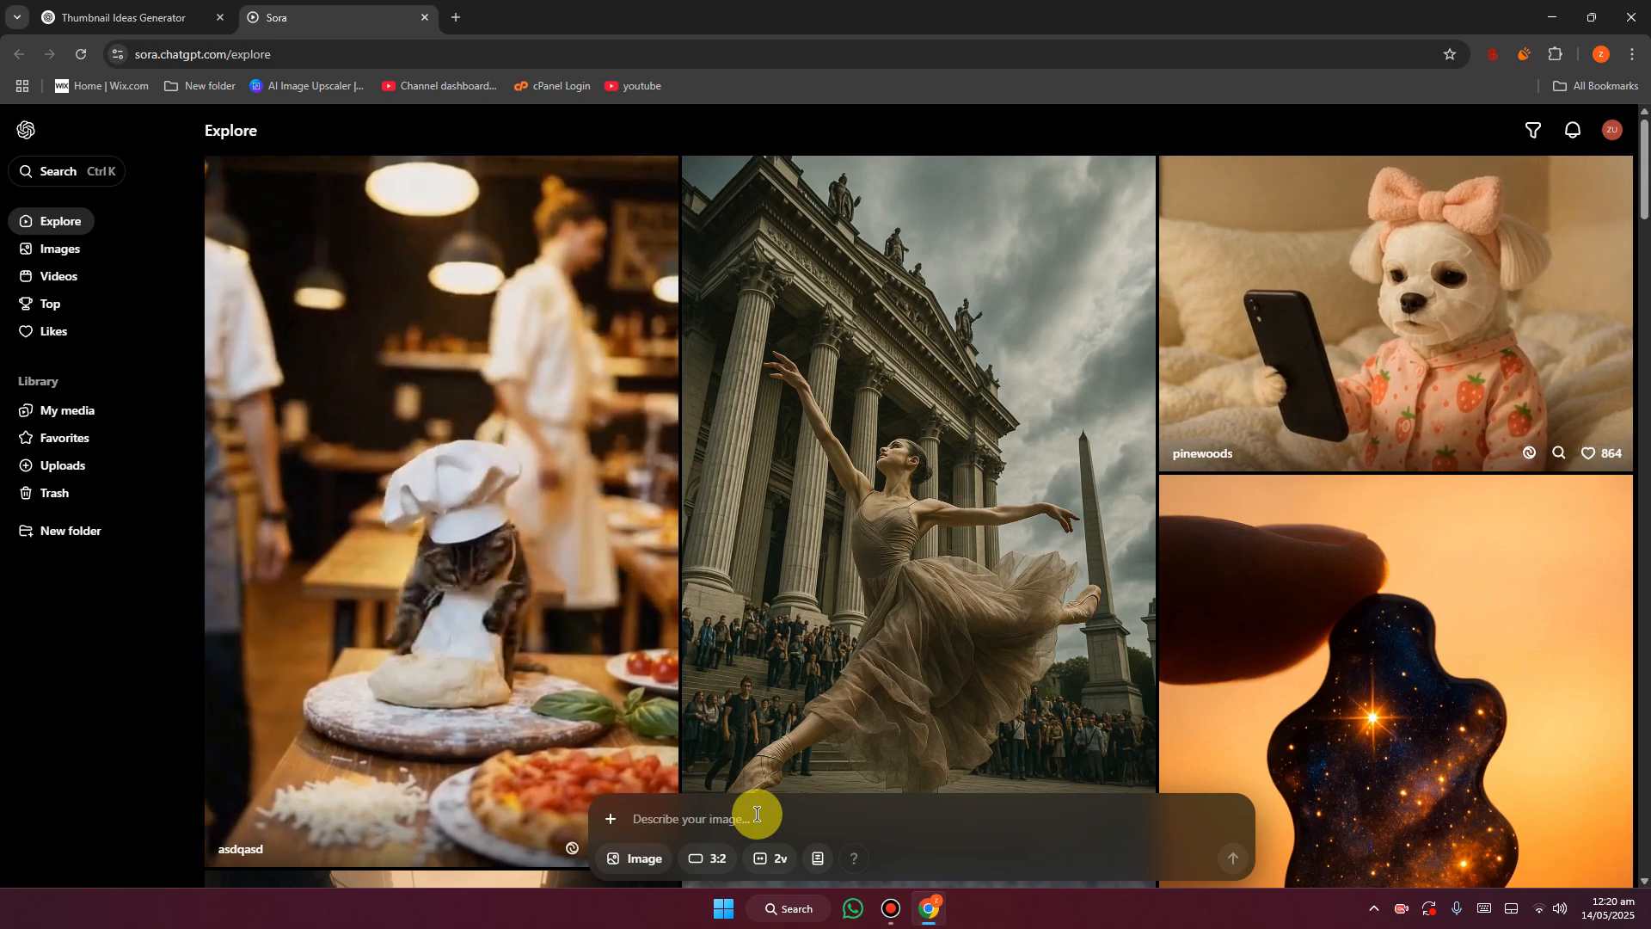
key("ctrl+v")
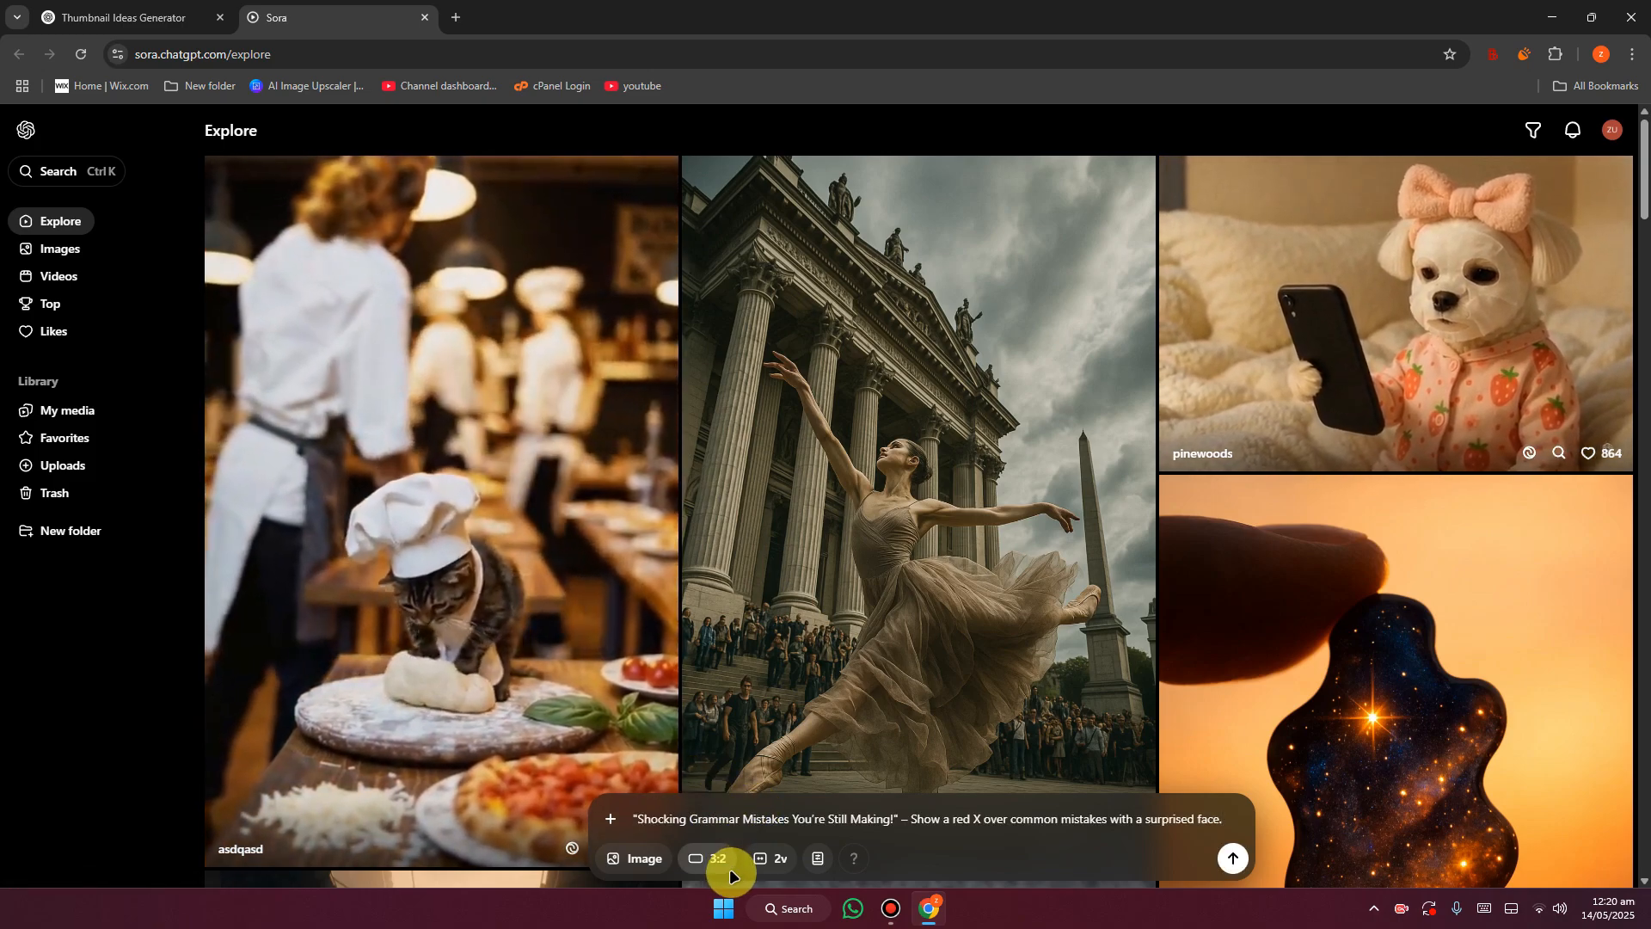
Generate the grammar mistakes image in Sora at a 3:2 aspect ratio and view its progress in My media.
left_click(708, 859)
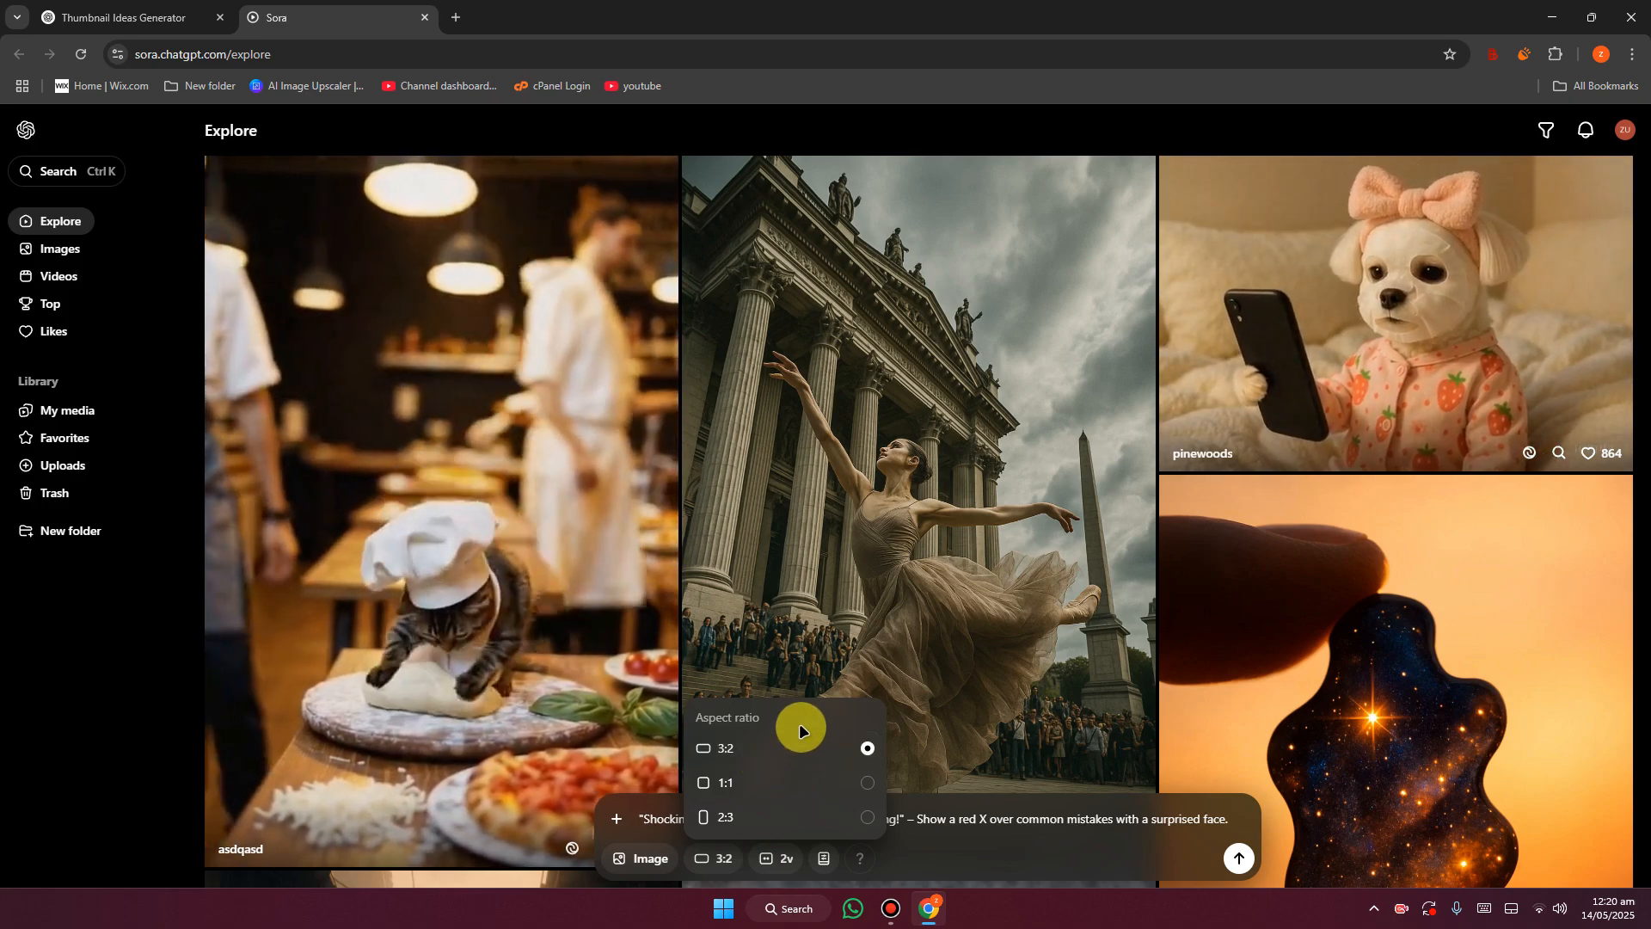
left_click(803, 757)
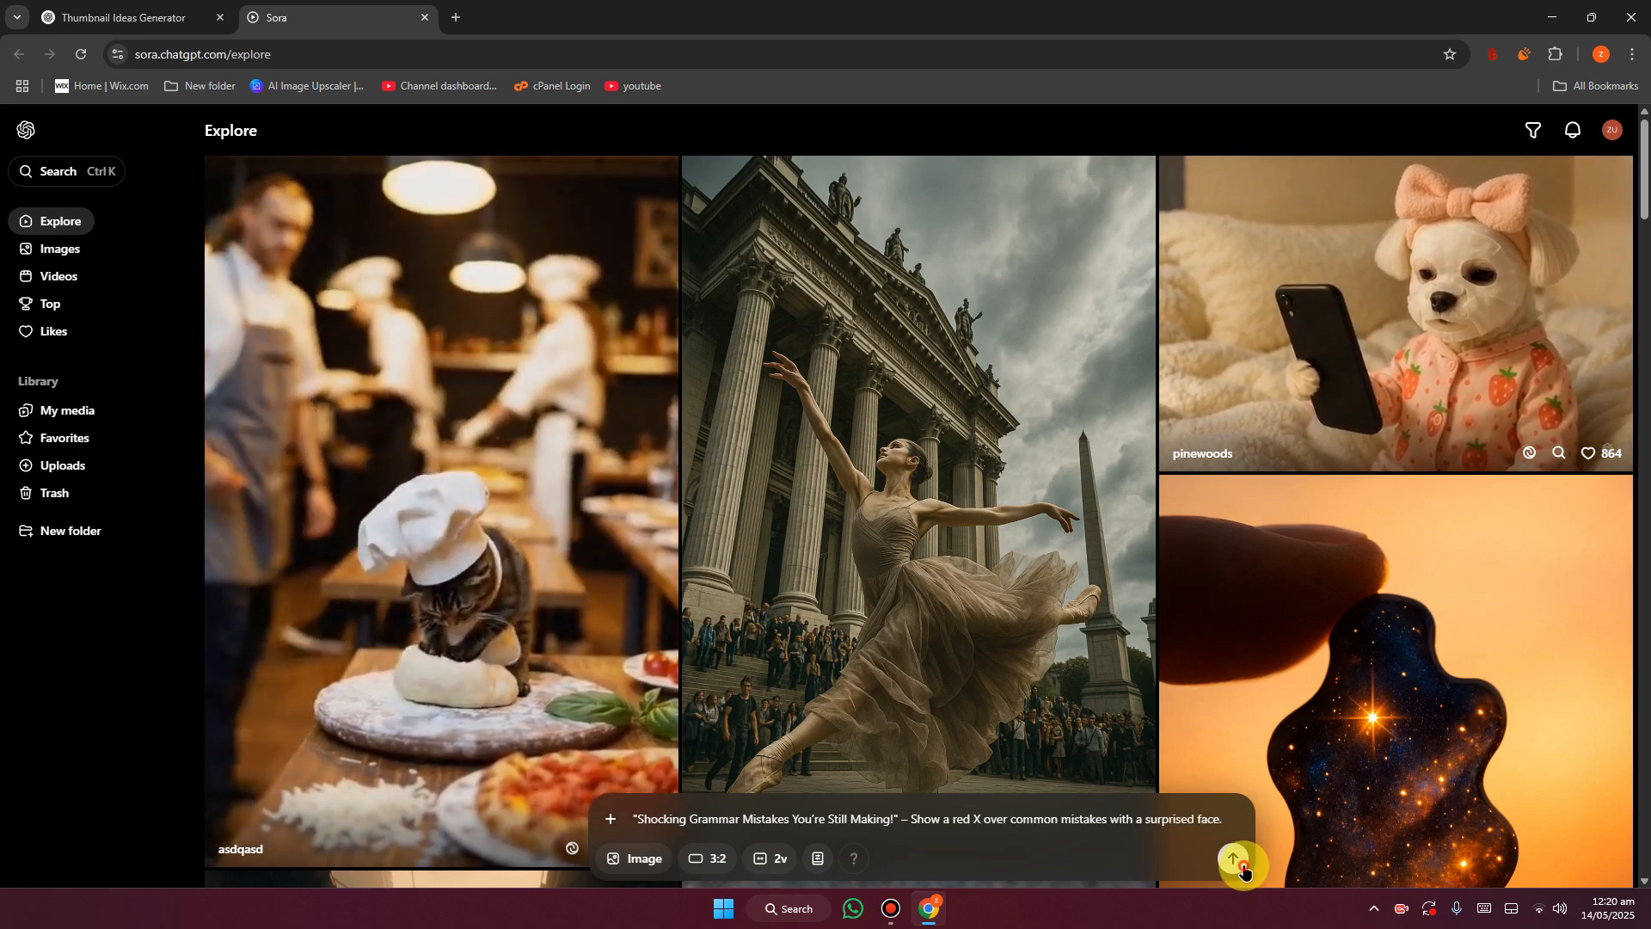
left_click(1238, 864)
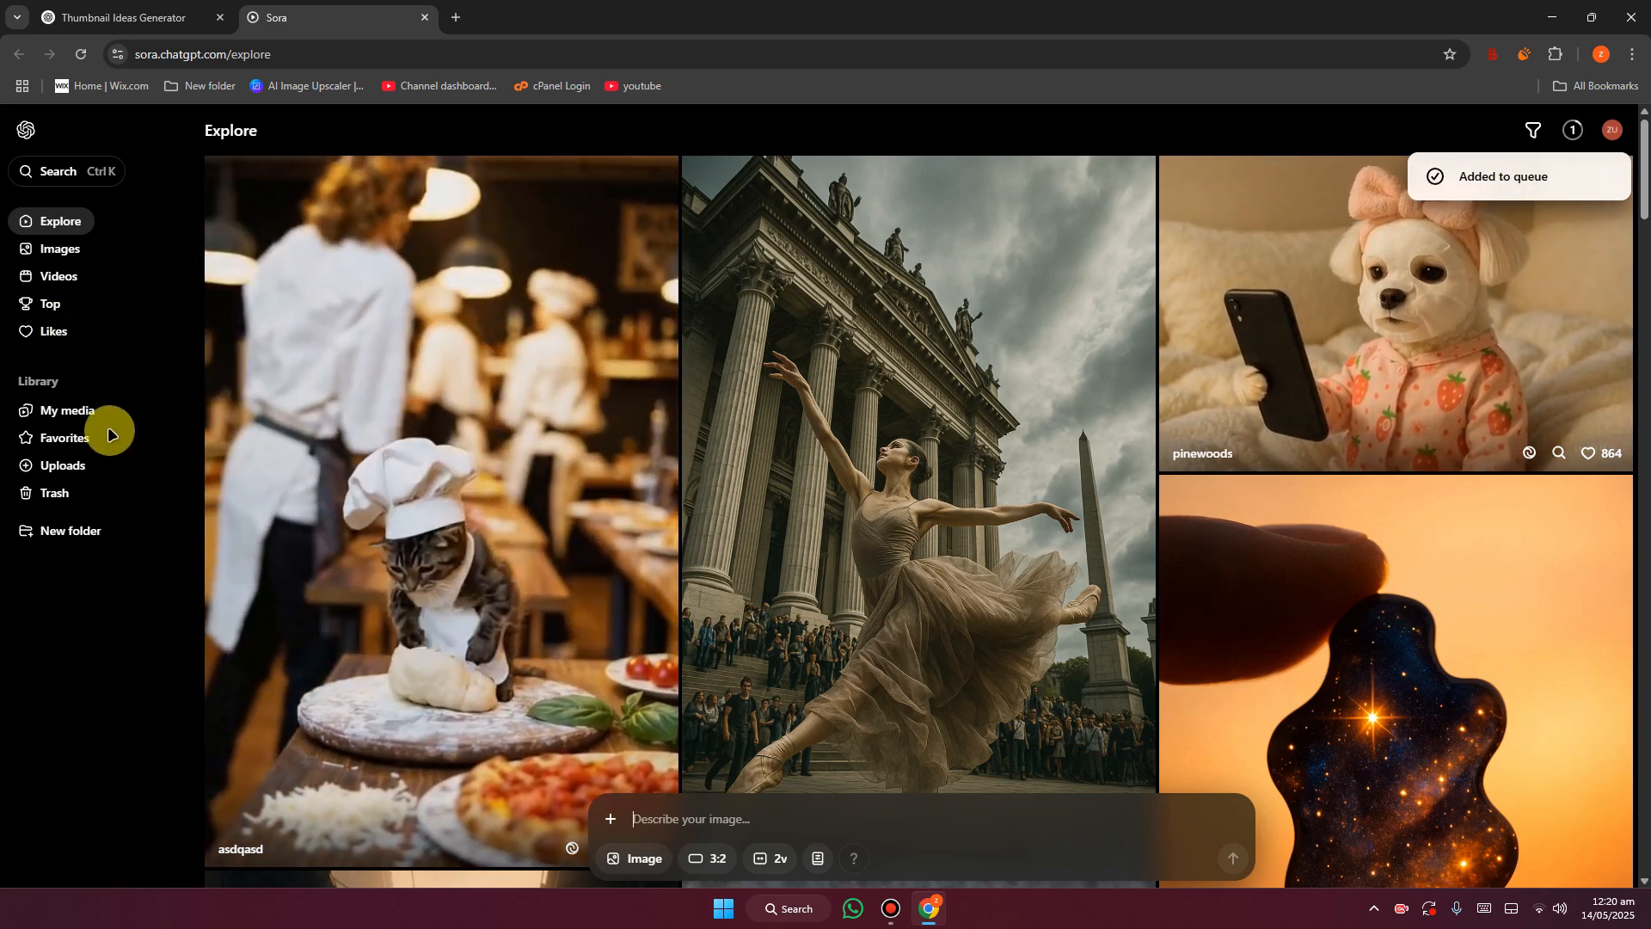
left_click(84, 413)
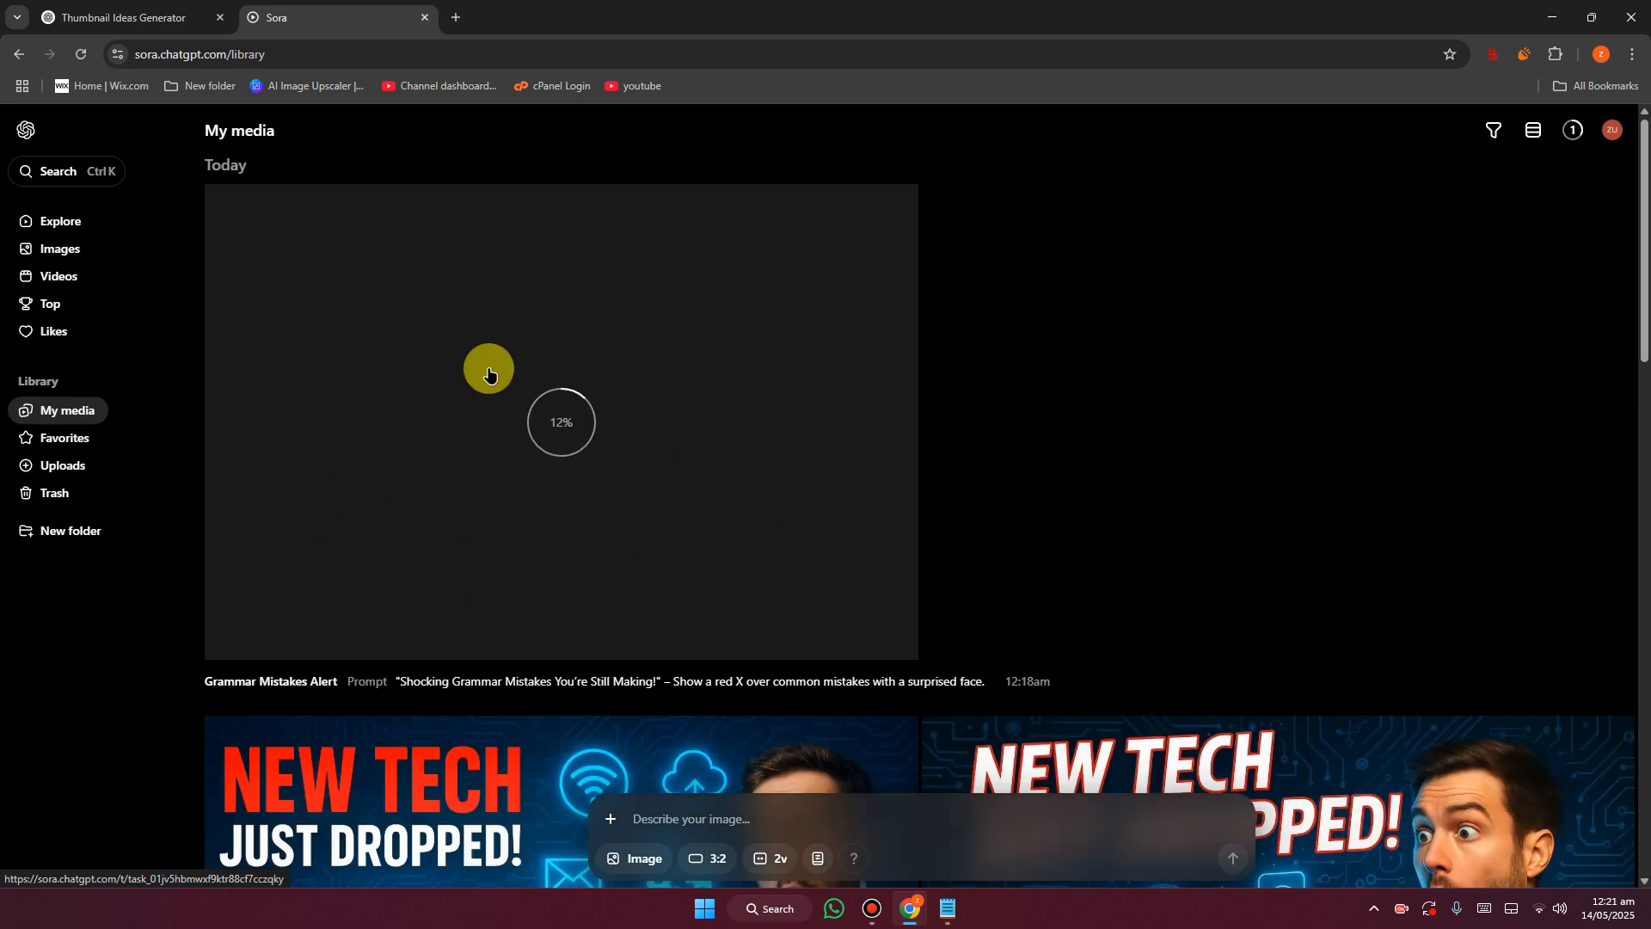
Open glif's YouTube Thumbnail Maker (Flux Dev) in a new tab using the glif.app link from the Notepad document.
left_click(456, 17)
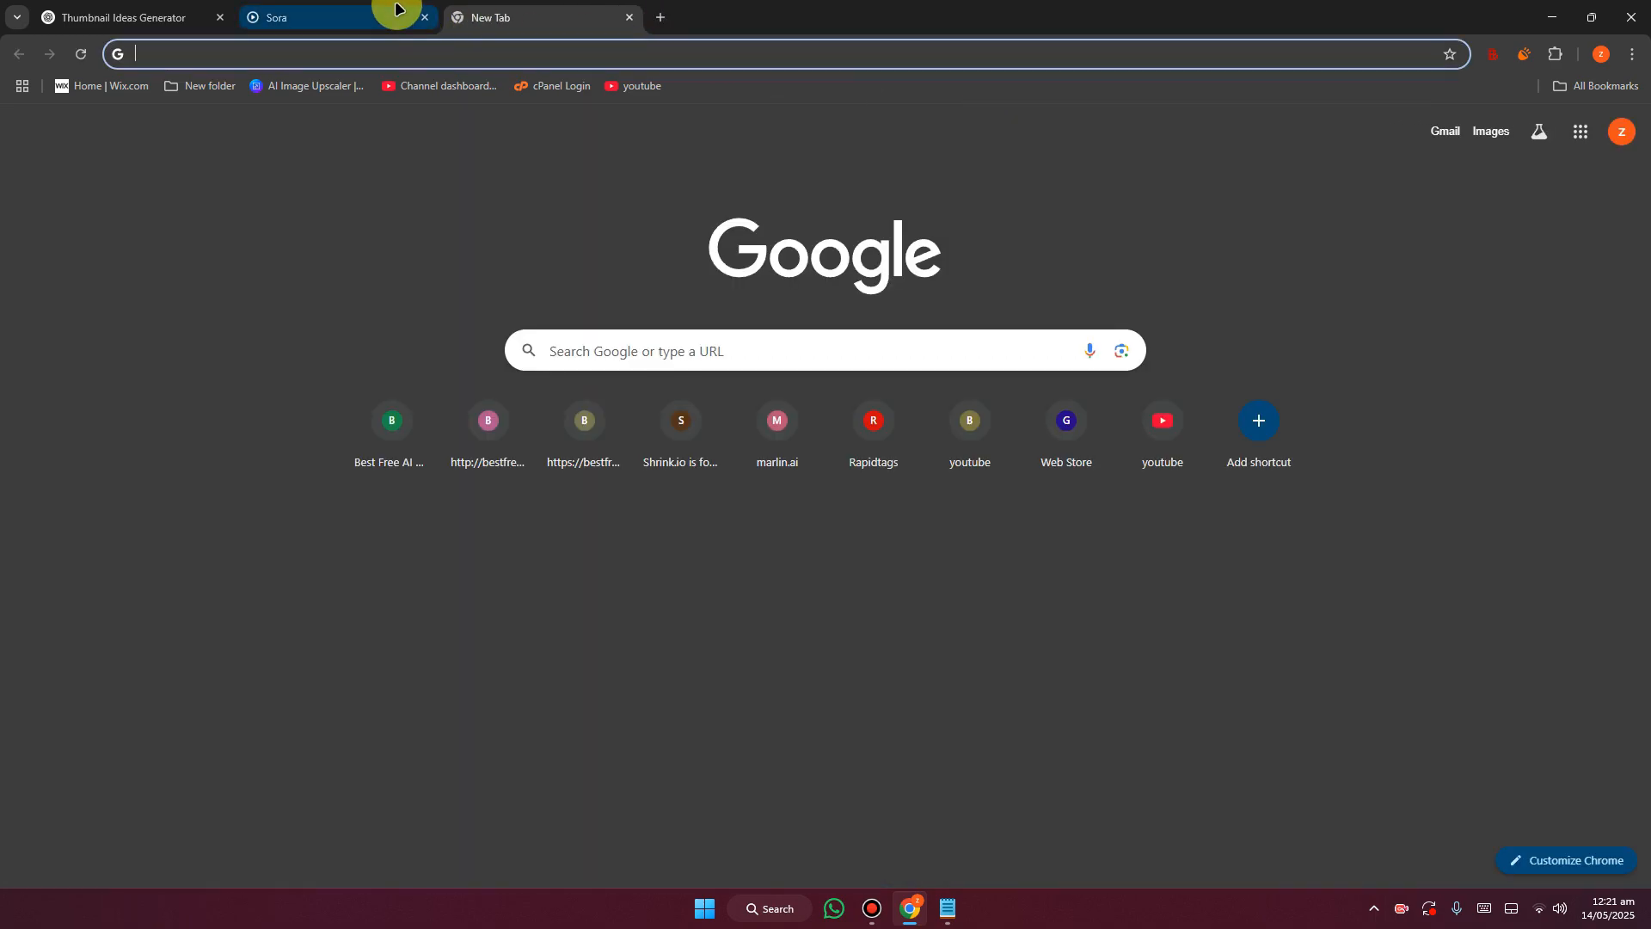
left_click(1552, 17)
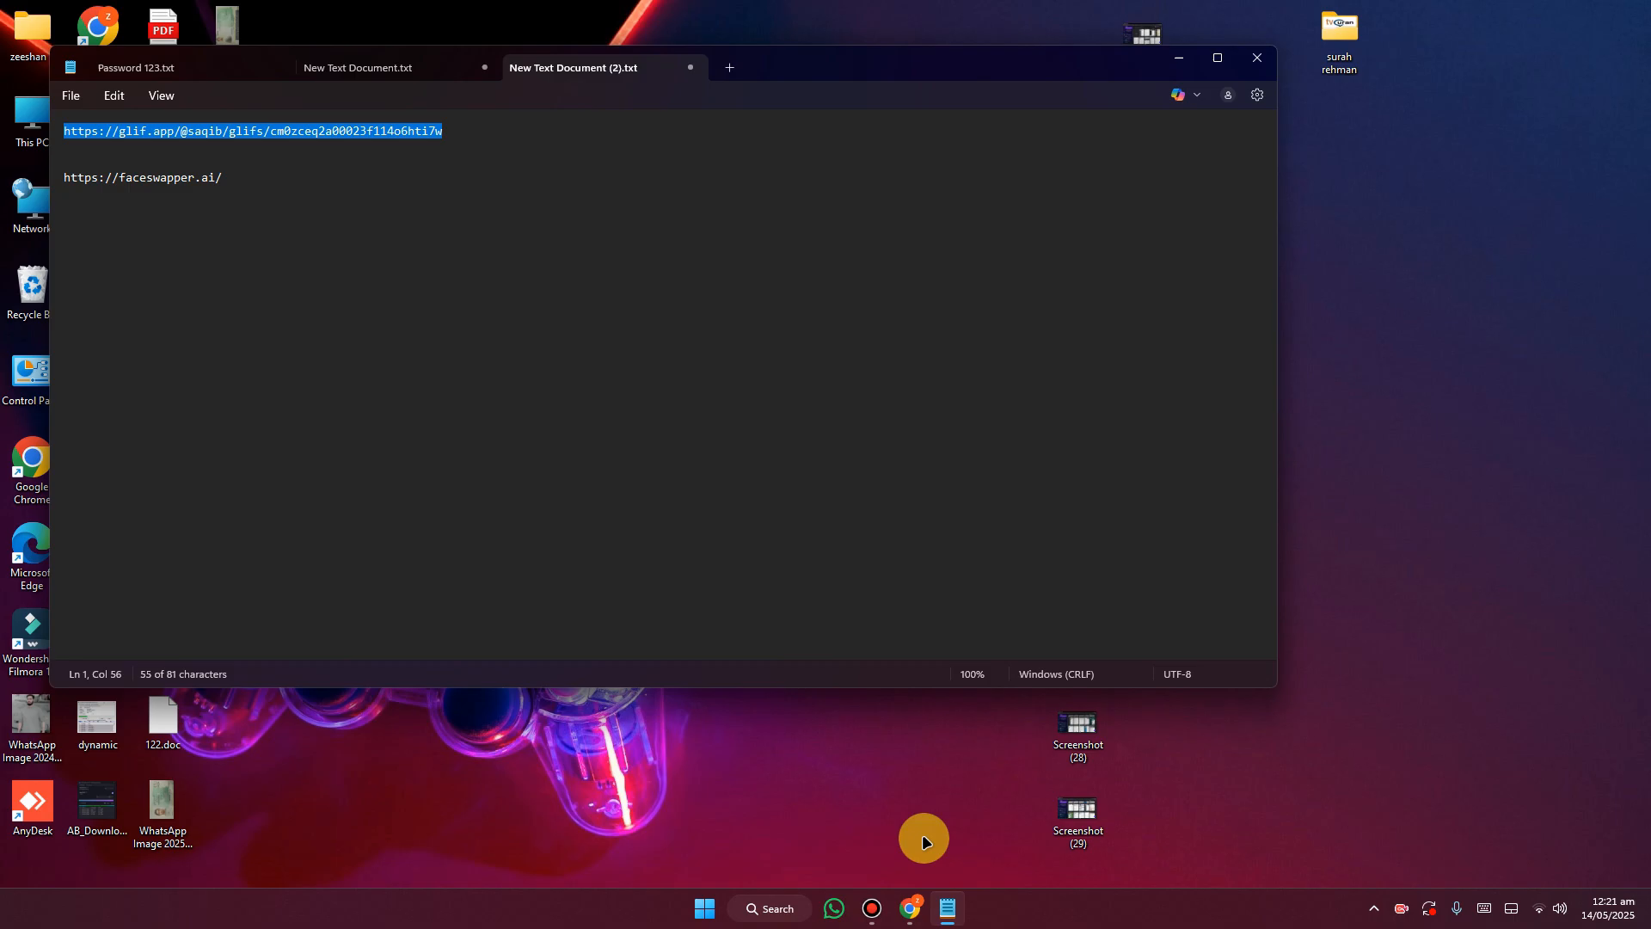
left_click(911, 909)
left_click(696, 49)
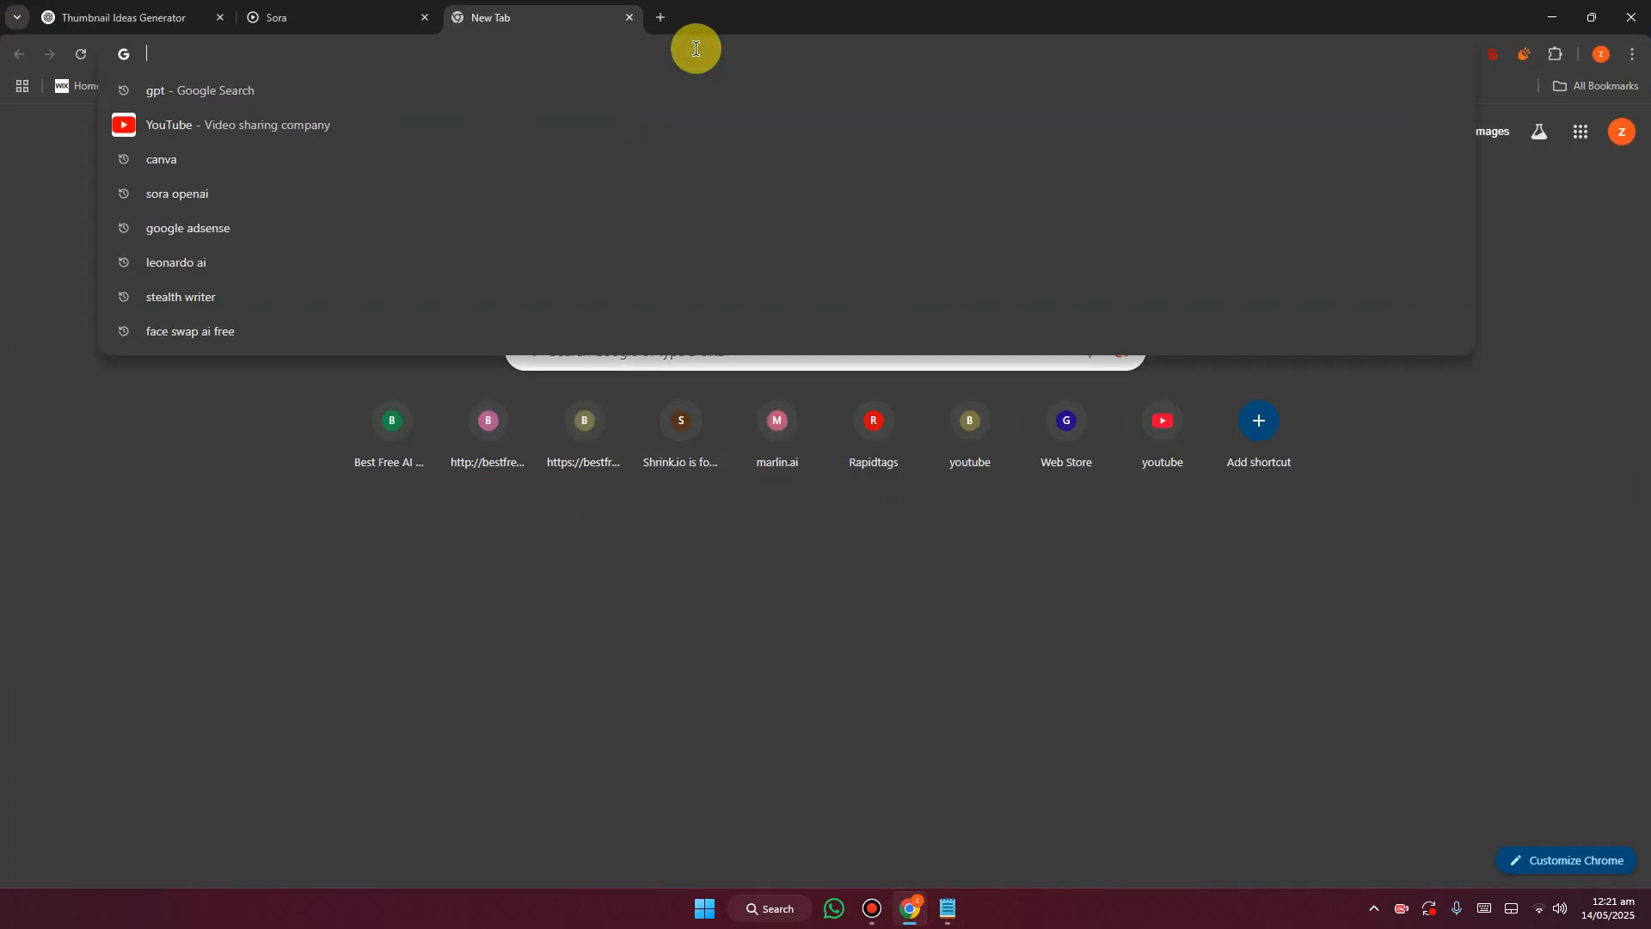
type("https://glif.app/@saqib/glifs/cm0zceq2a00023f114o6hti7w")
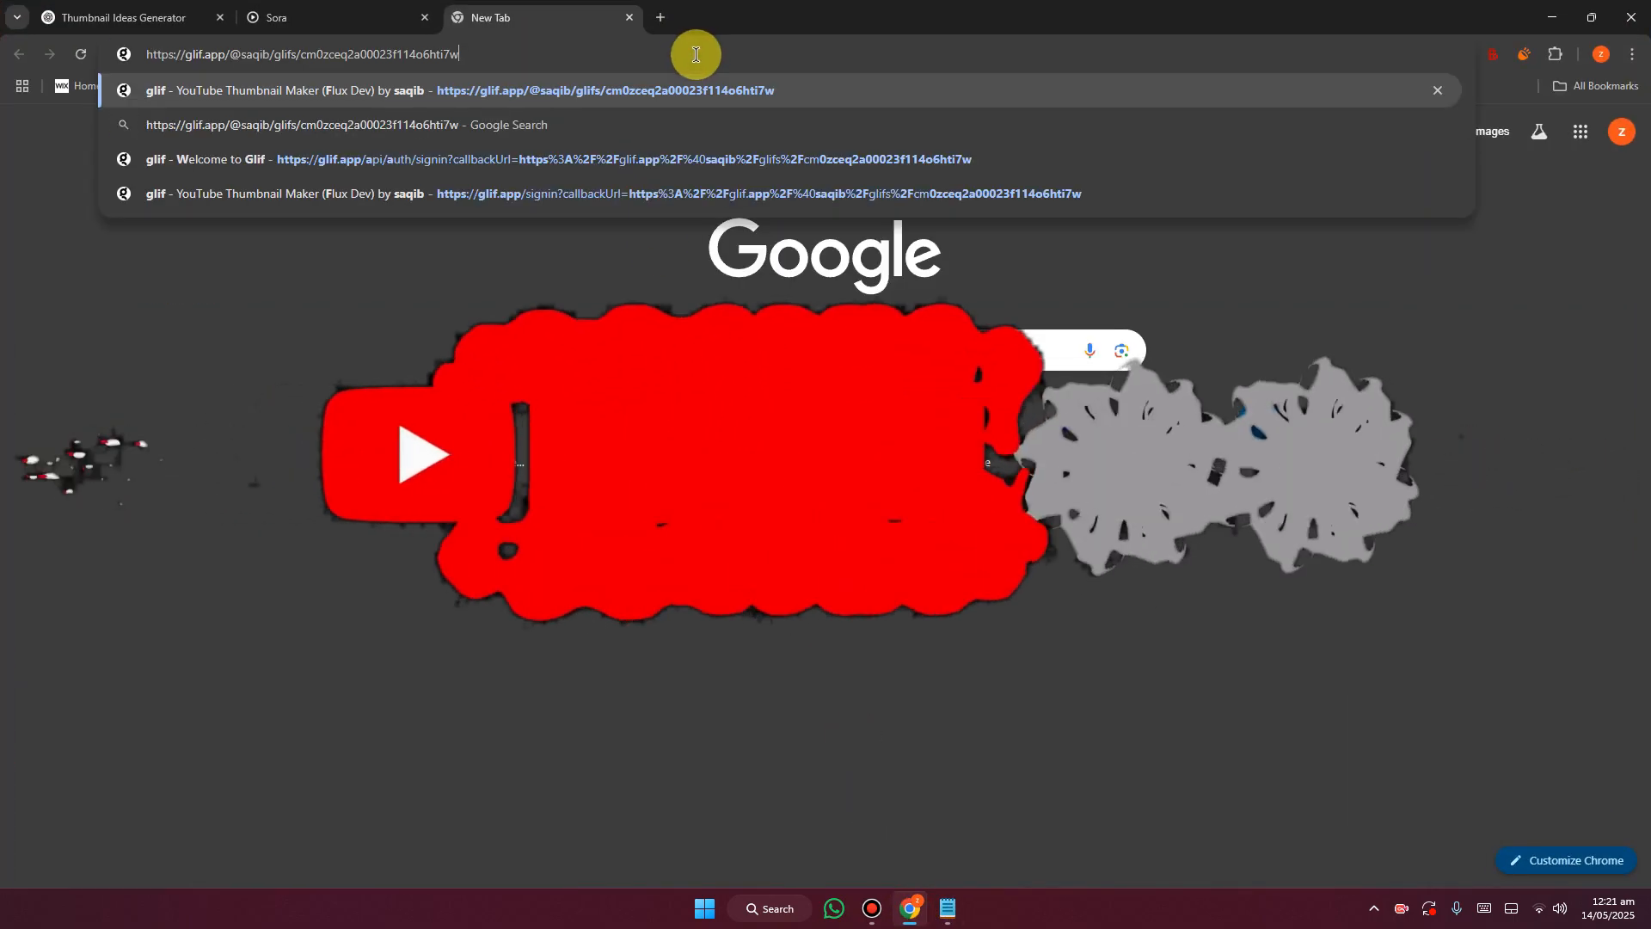
key("Return")
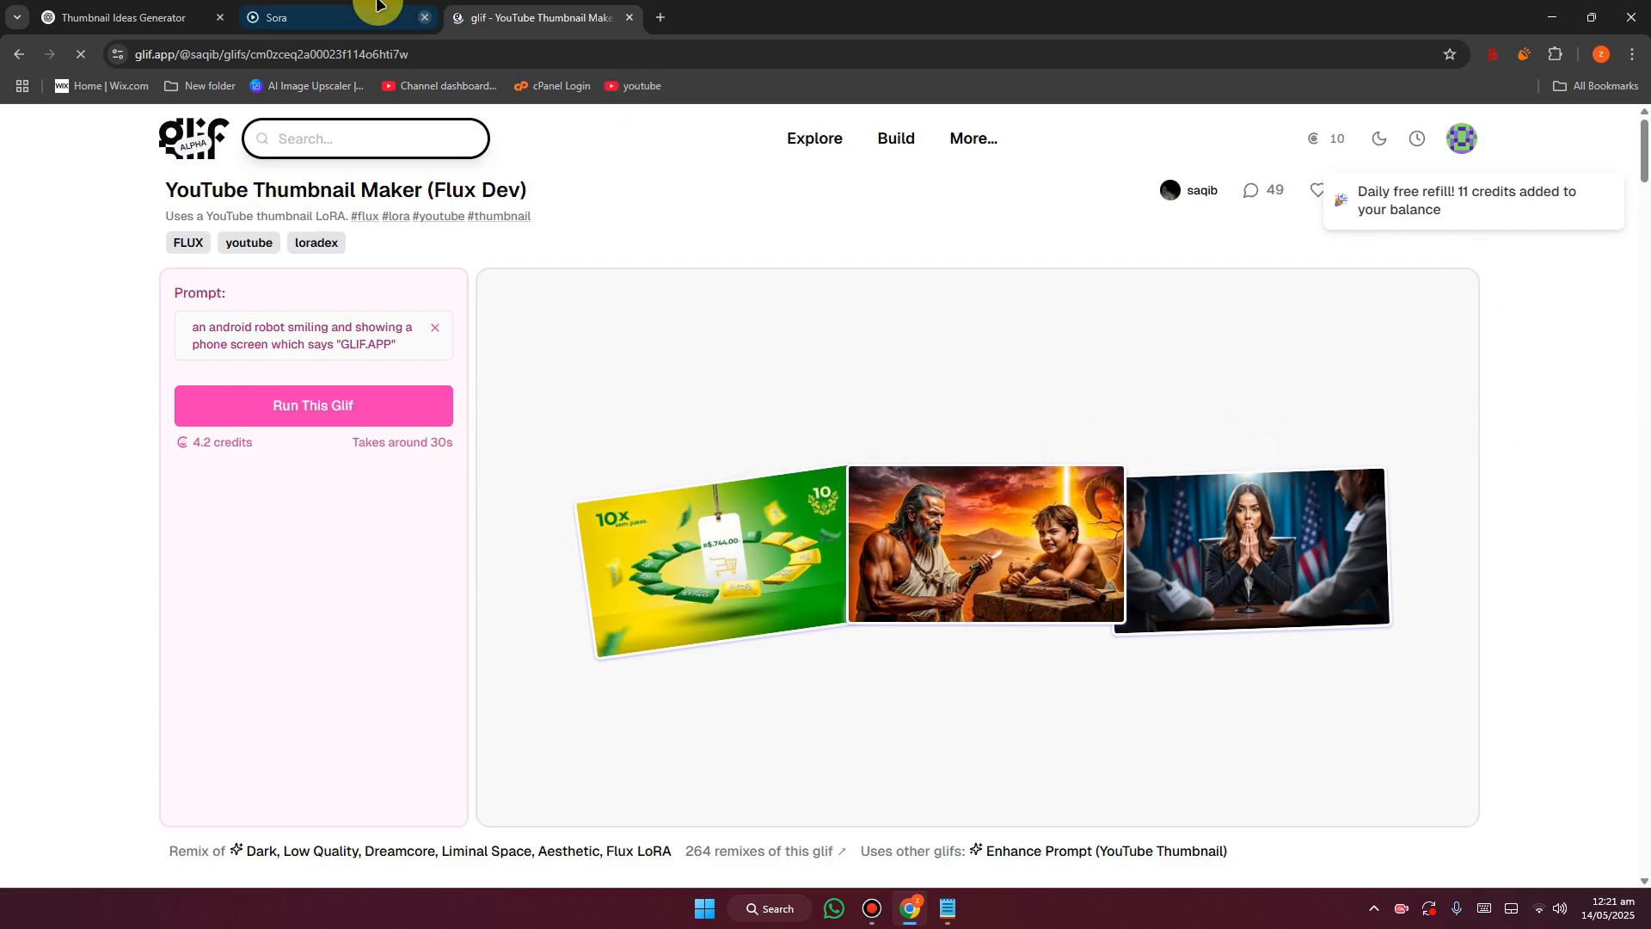
Replace the glif's sample prompt with the copied "Shocking Grammar Mistakes You're Still Making!" prompt and run the glif.
left_click(436, 331)
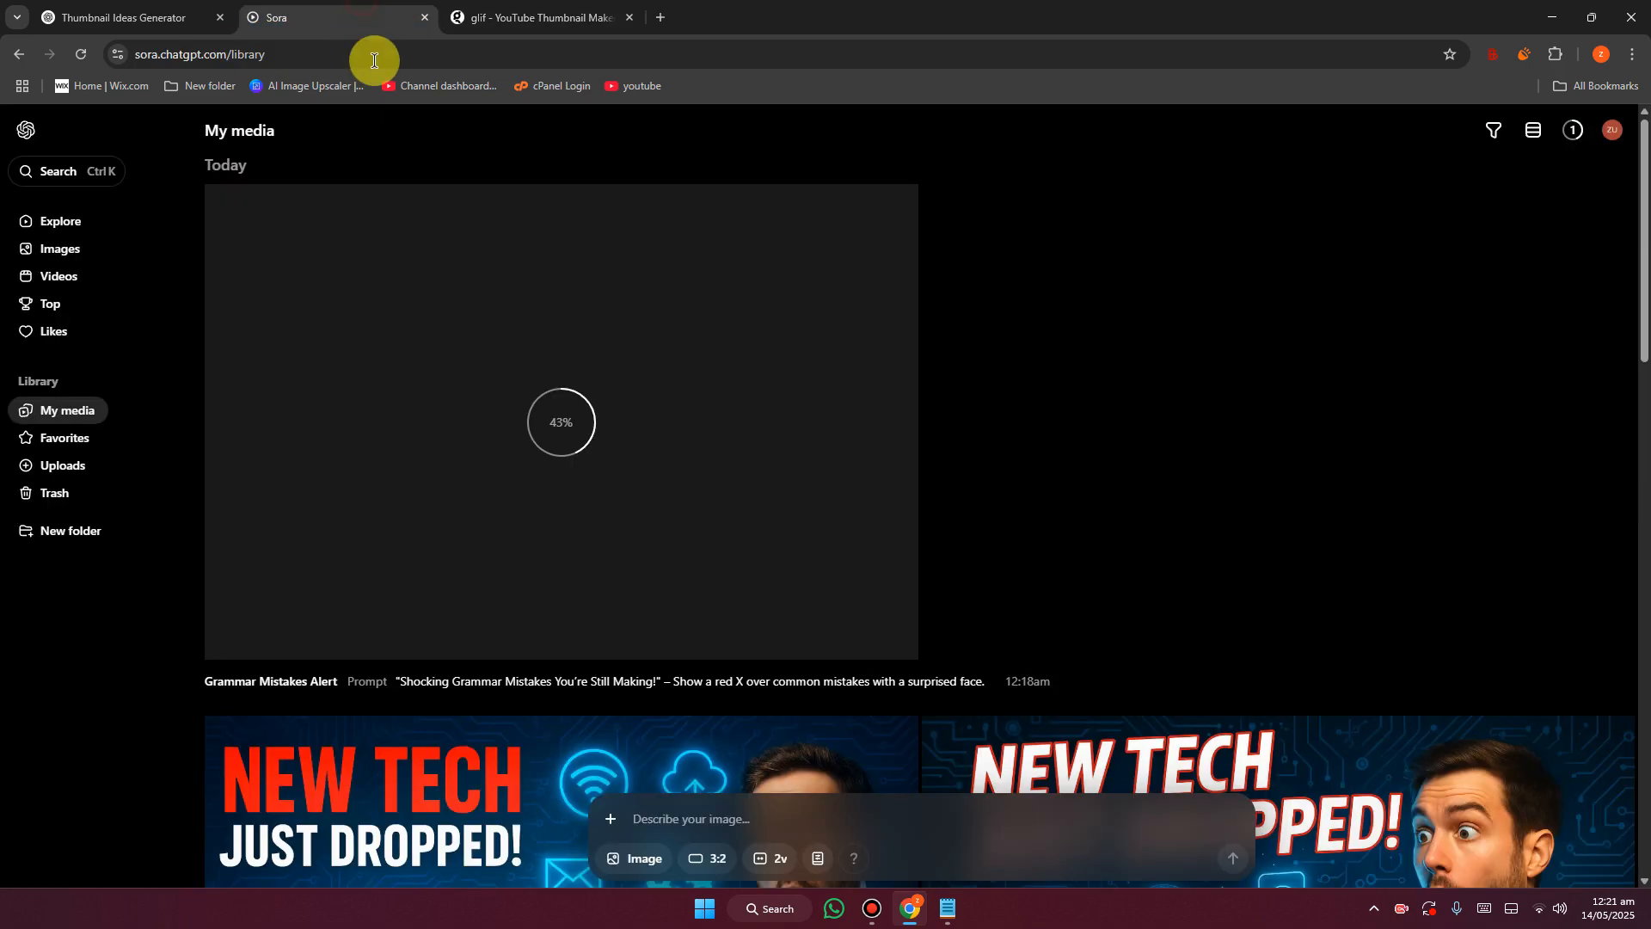
left_click(344, 19)
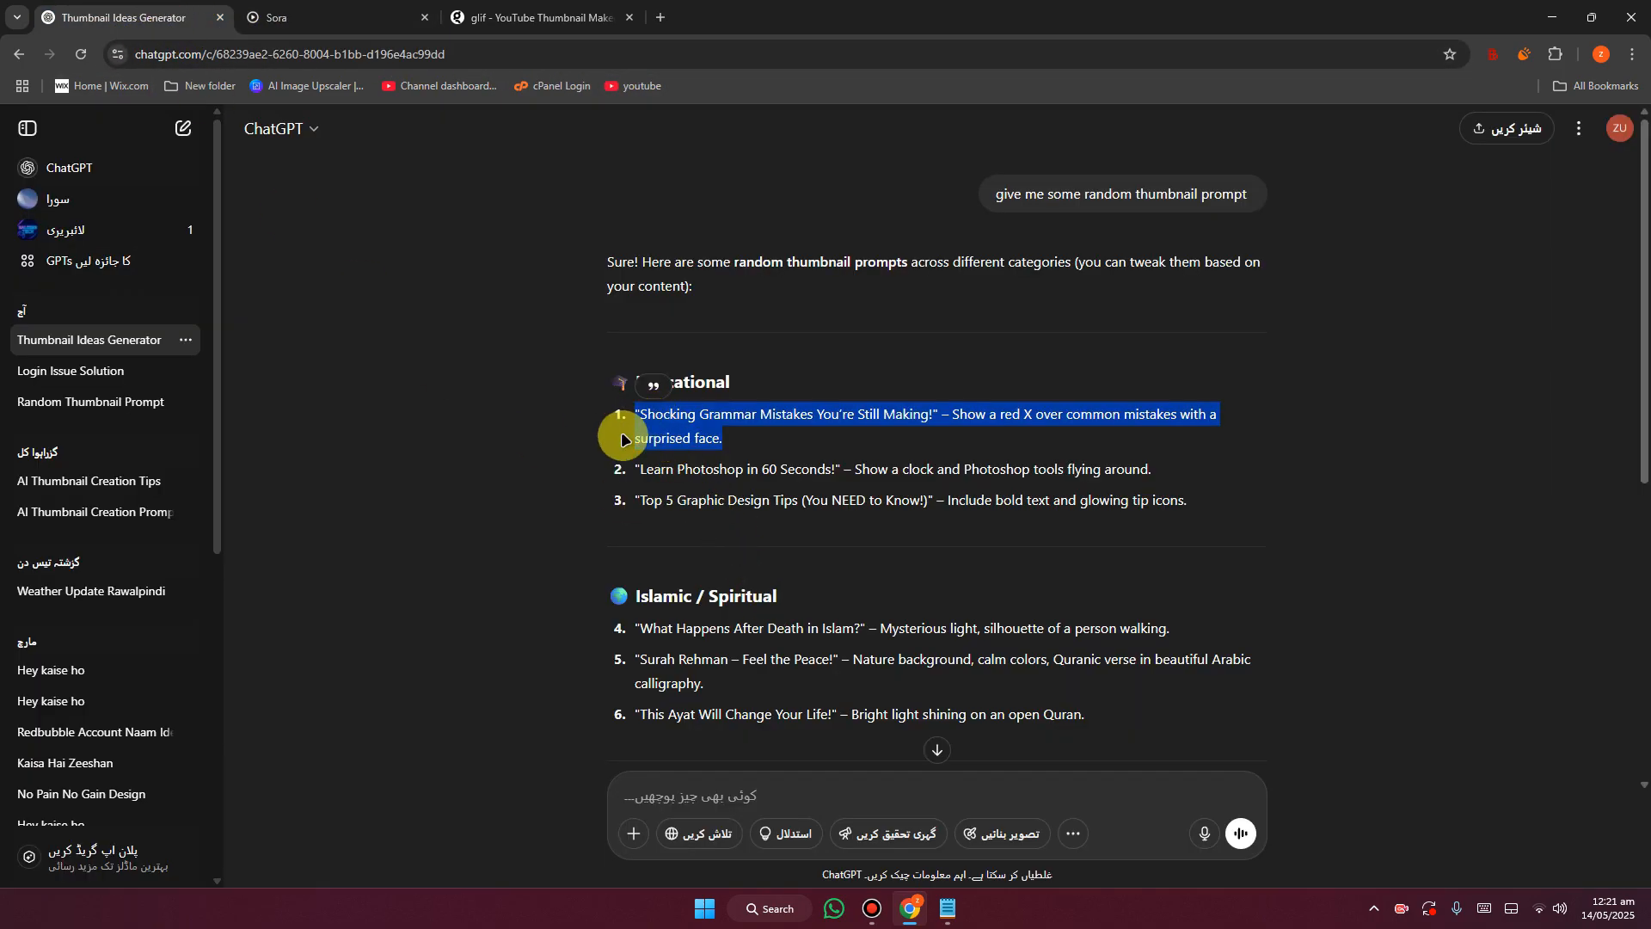
left_click(552, 5)
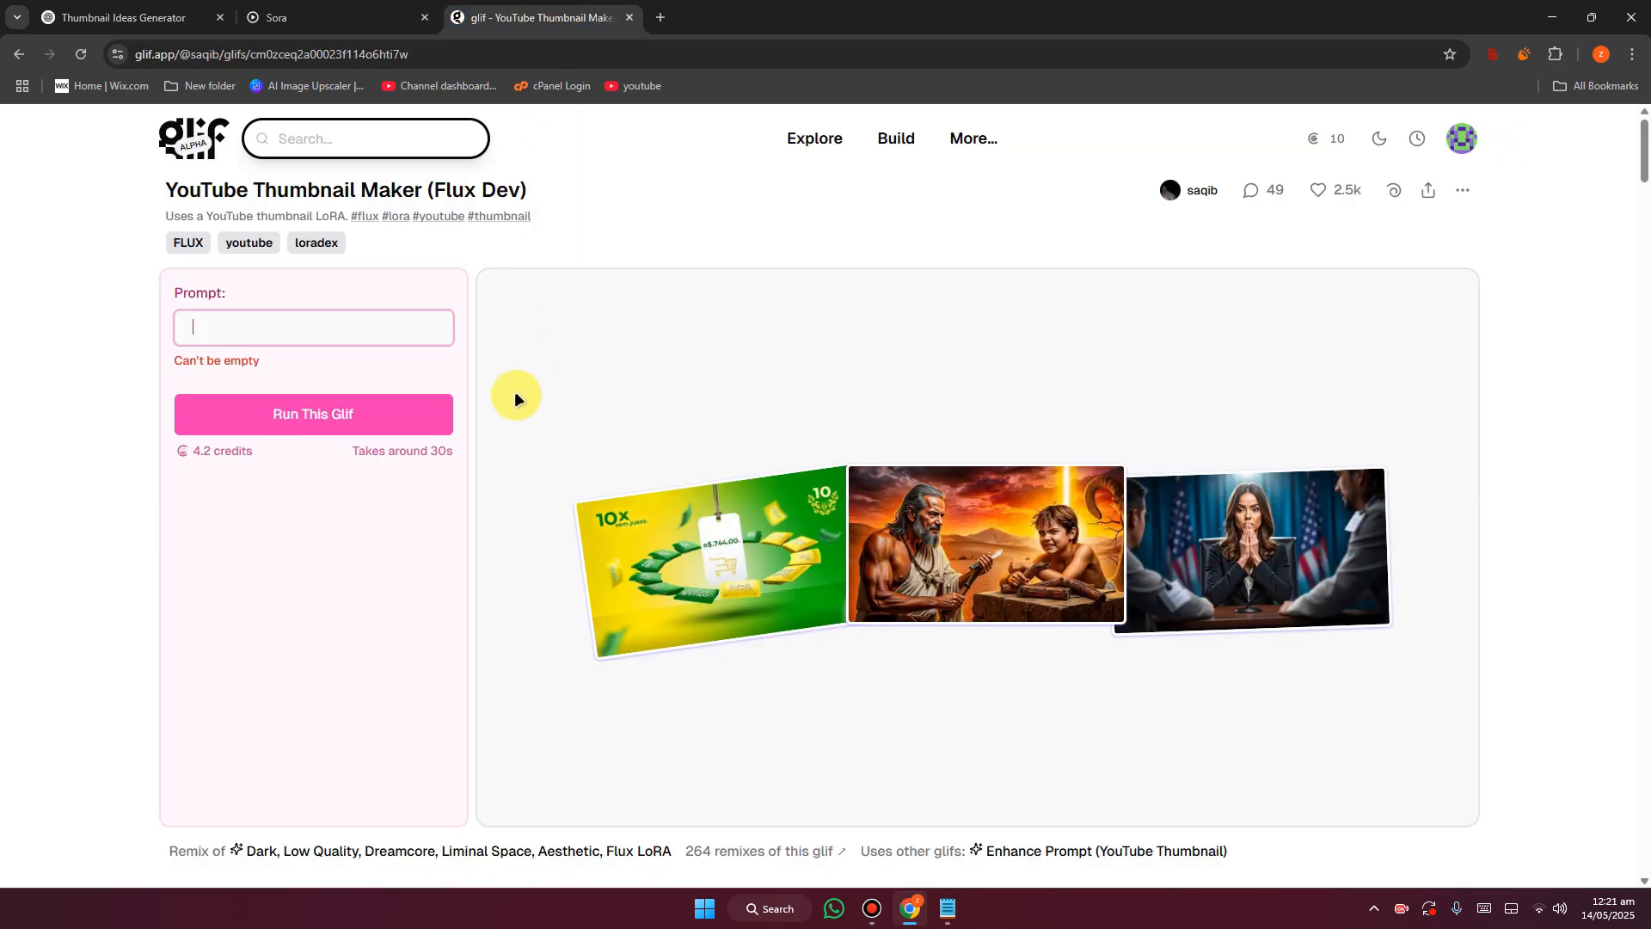
key("ctrl+v")
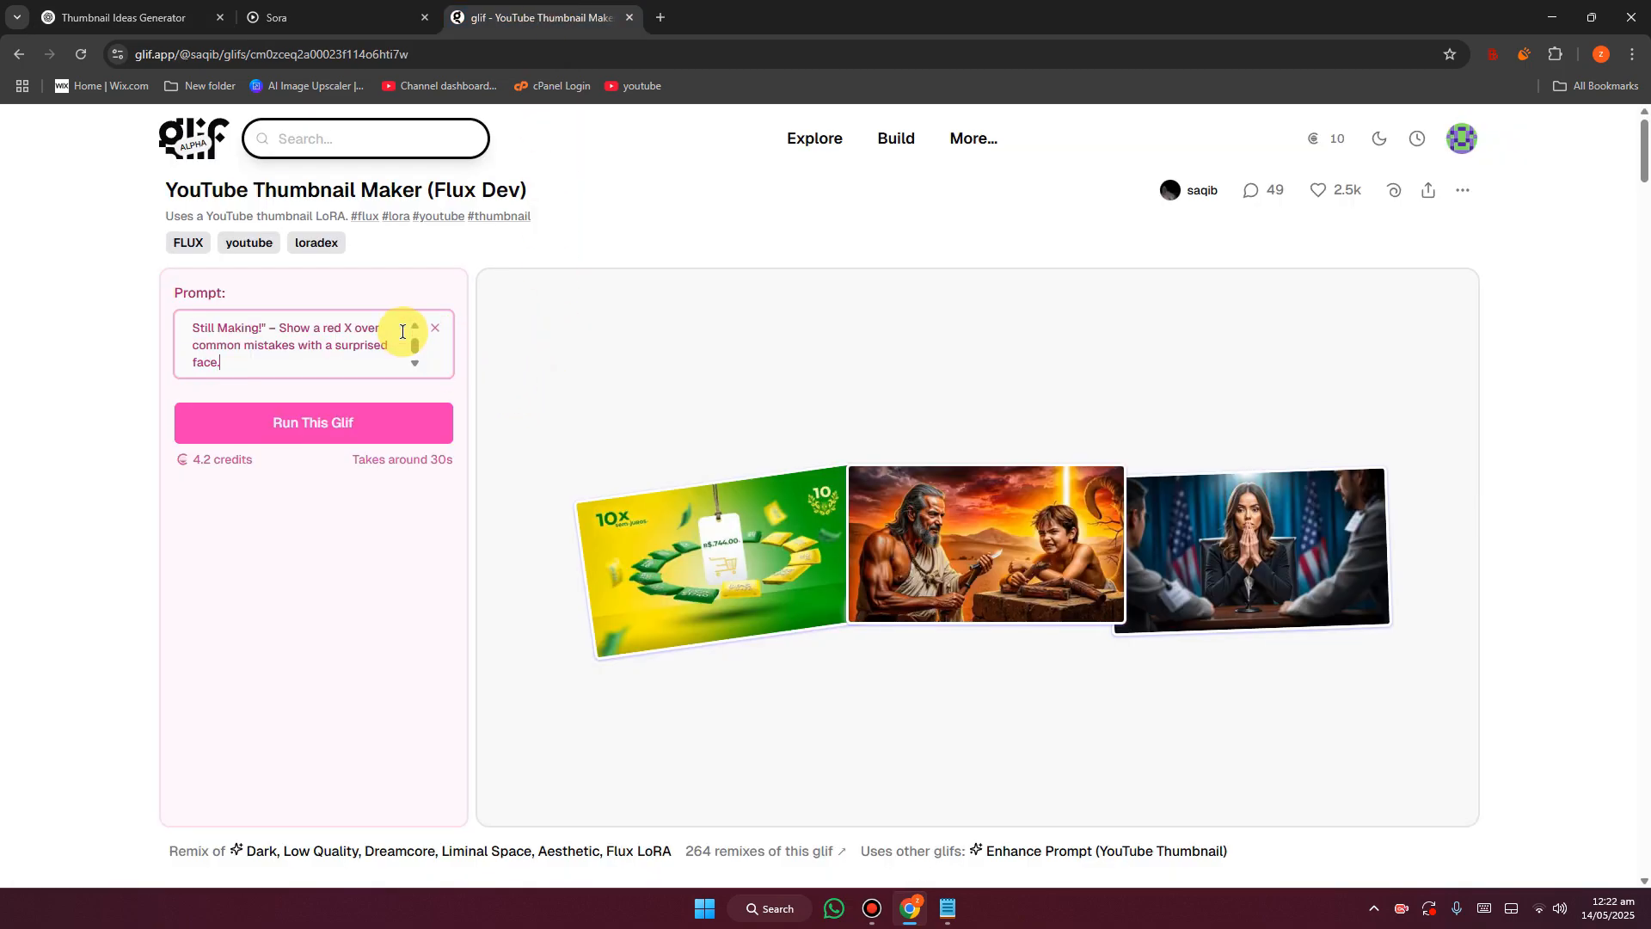
left_click(386, 426)
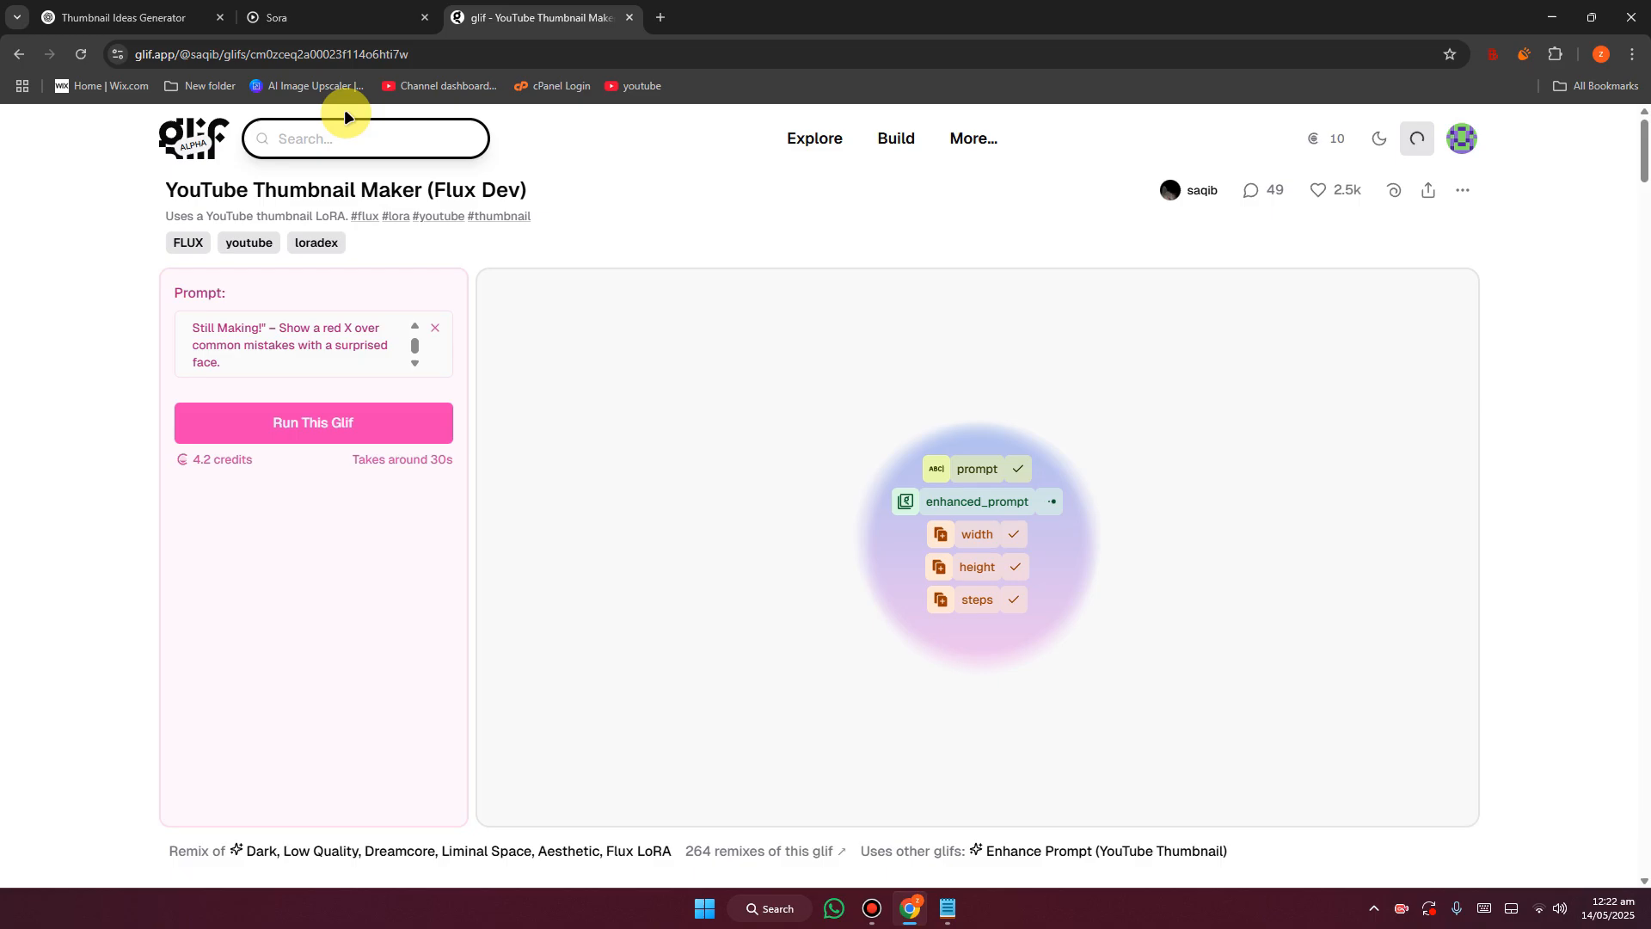
Download the first grammar mistakes image from Sora and the red thumbnail generated on glif.
left_click(310, 7)
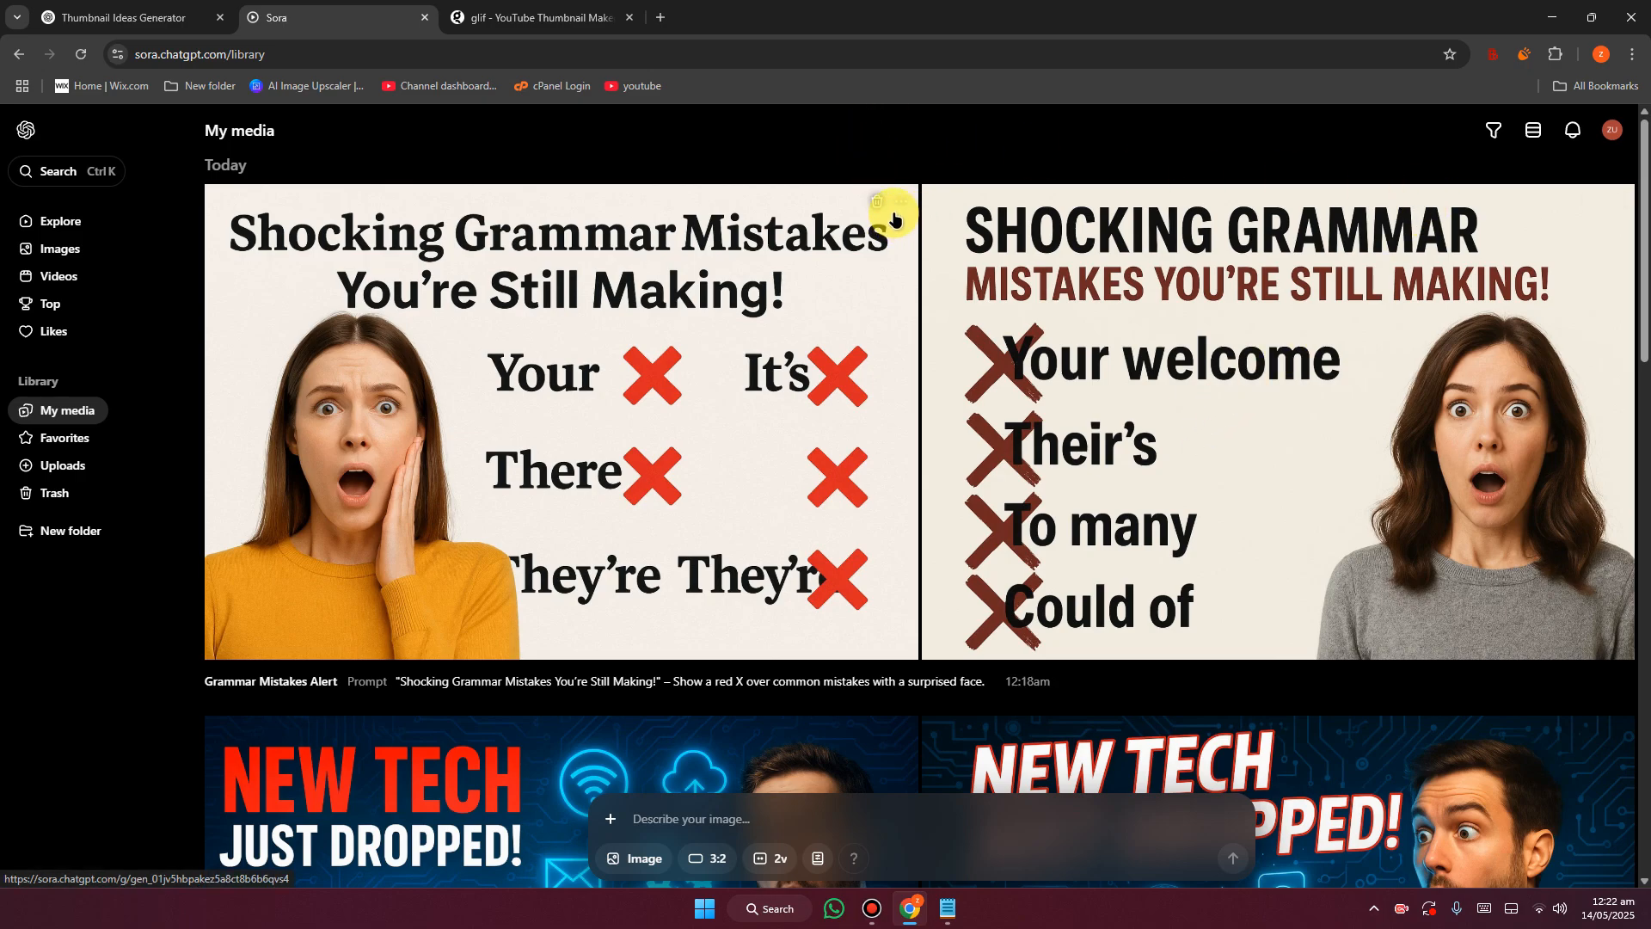
left_click(899, 202)
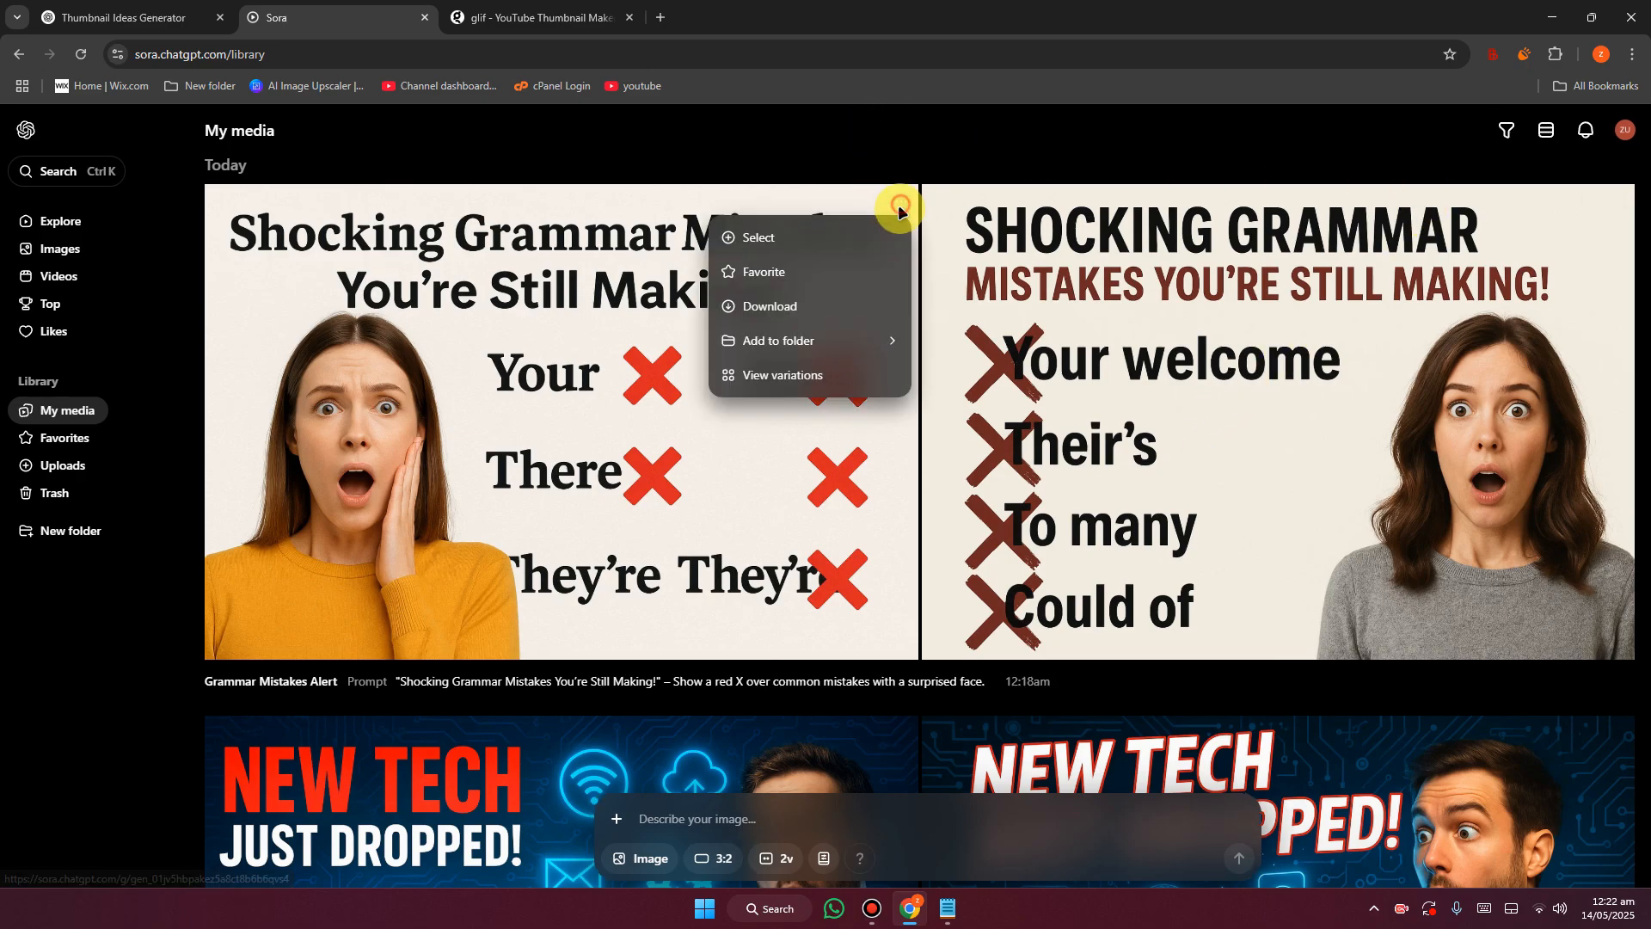
left_click(753, 313)
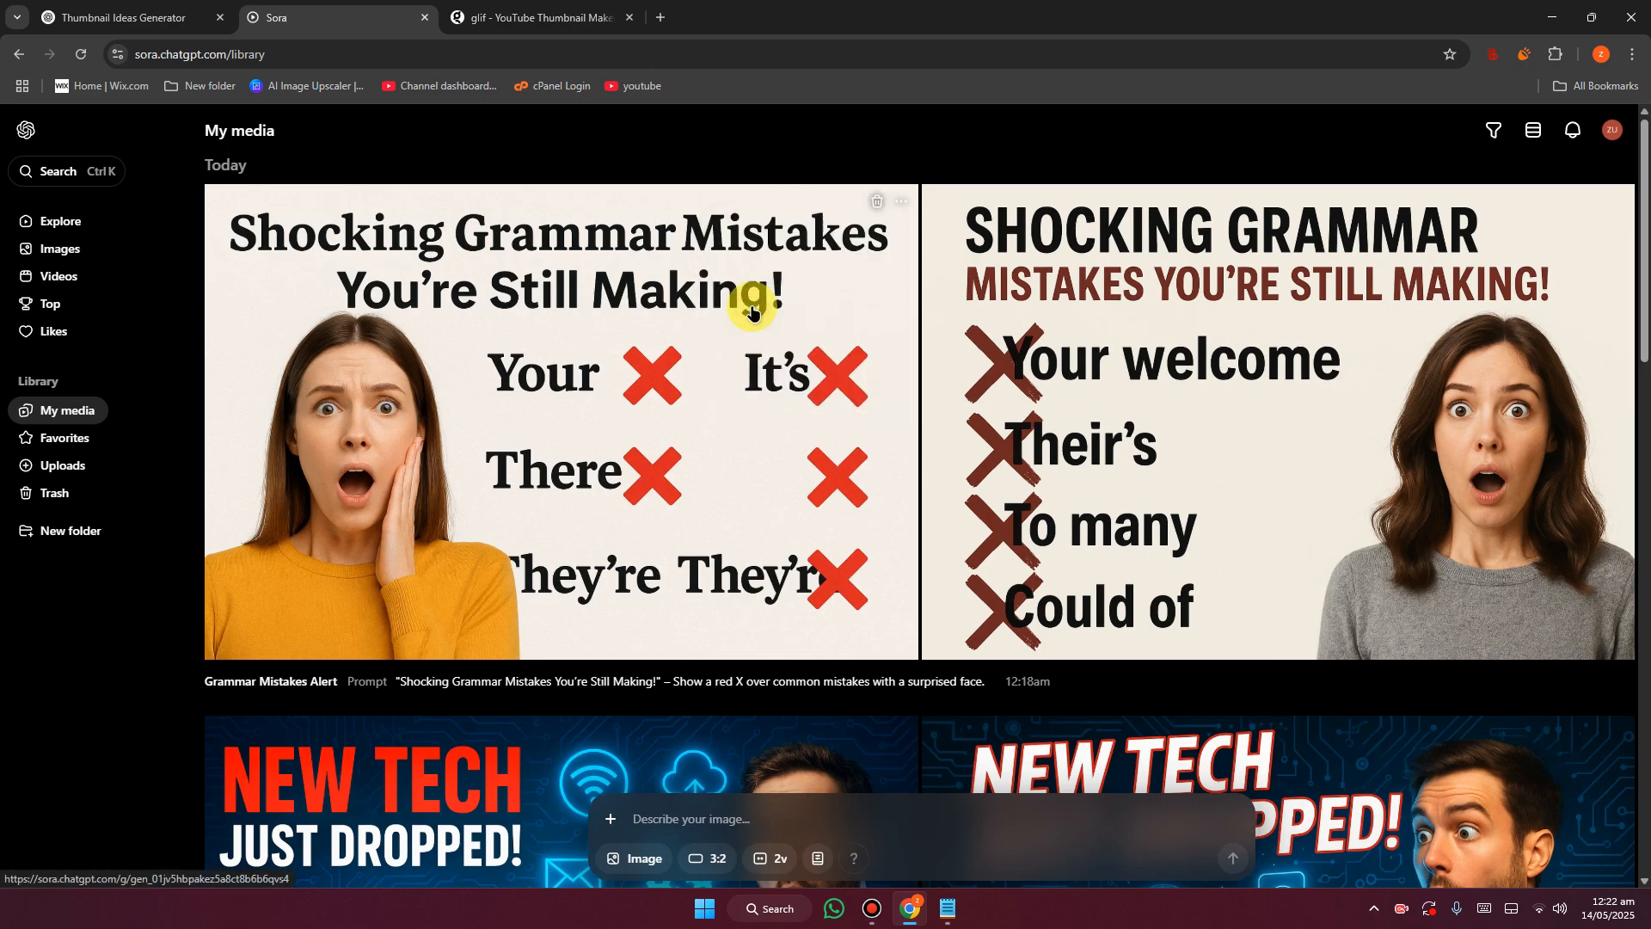
left_click(511, 7)
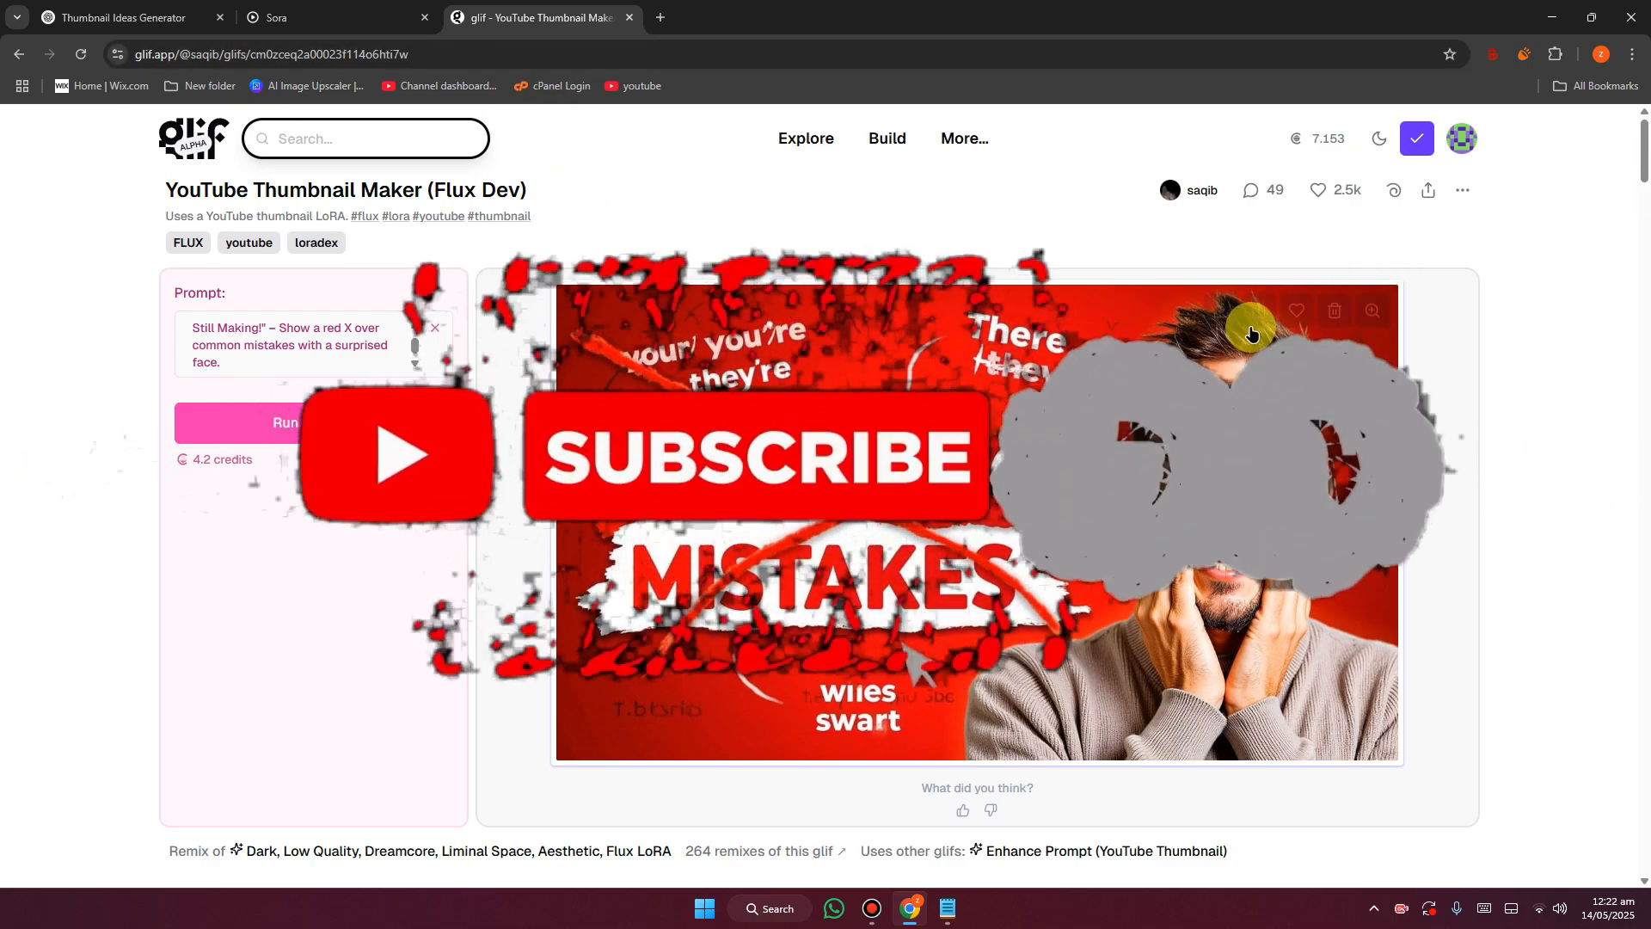
left_click(1226, 311)
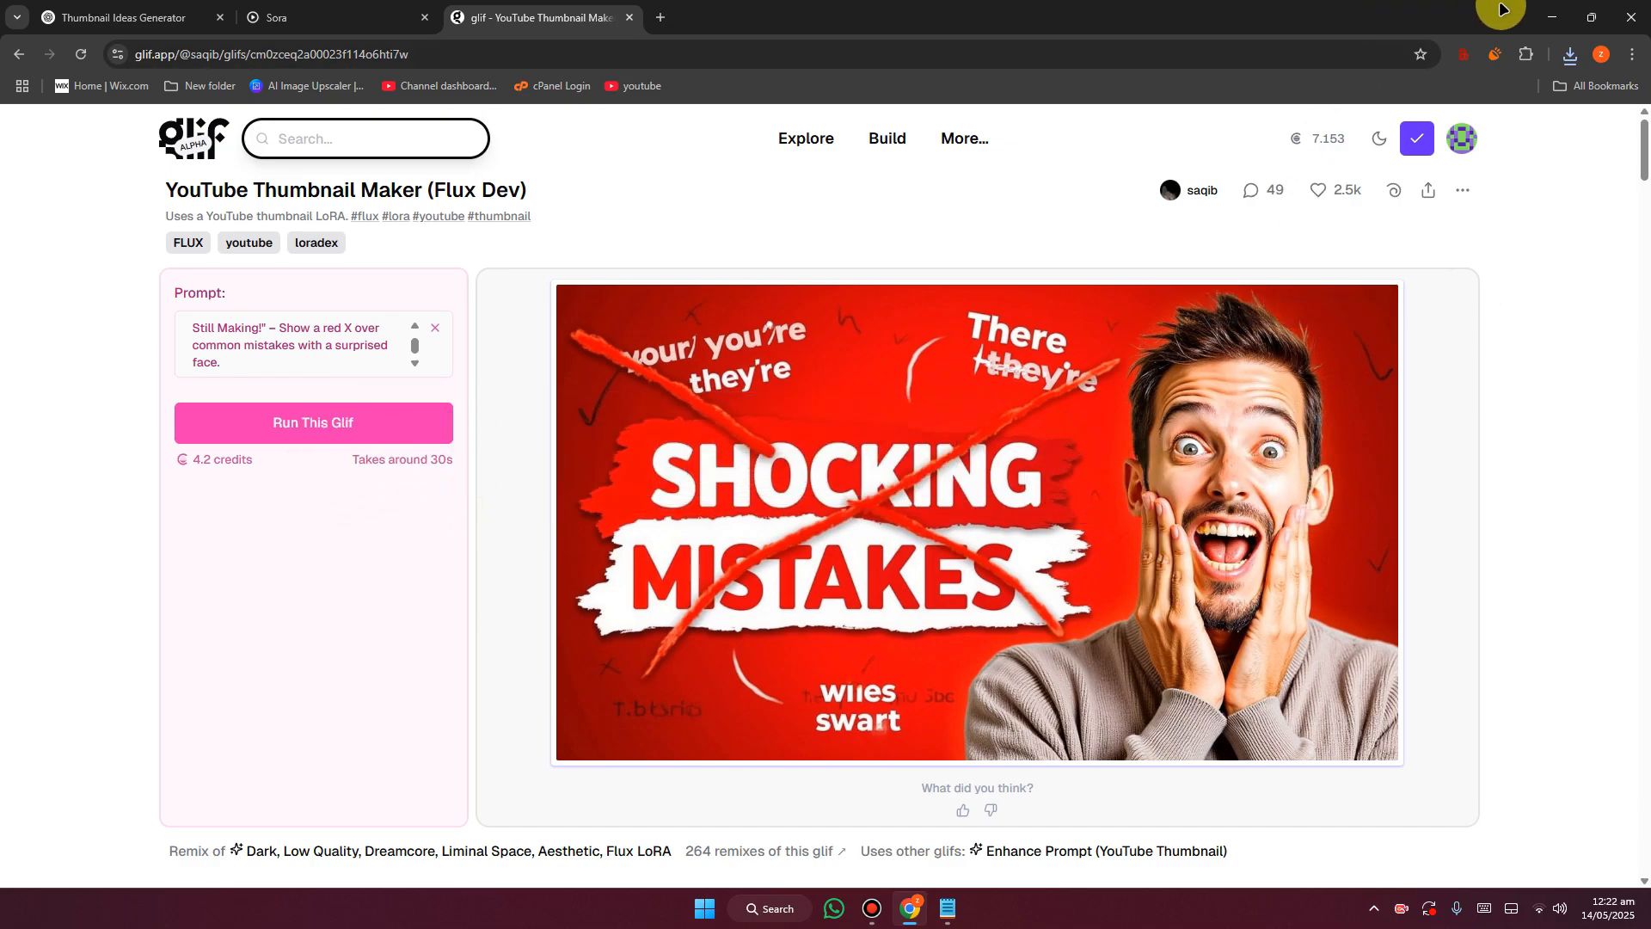
Copy the faceswapper.ai link from the Notepad document and open the site in a new browser tab.
left_click(1552, 17)
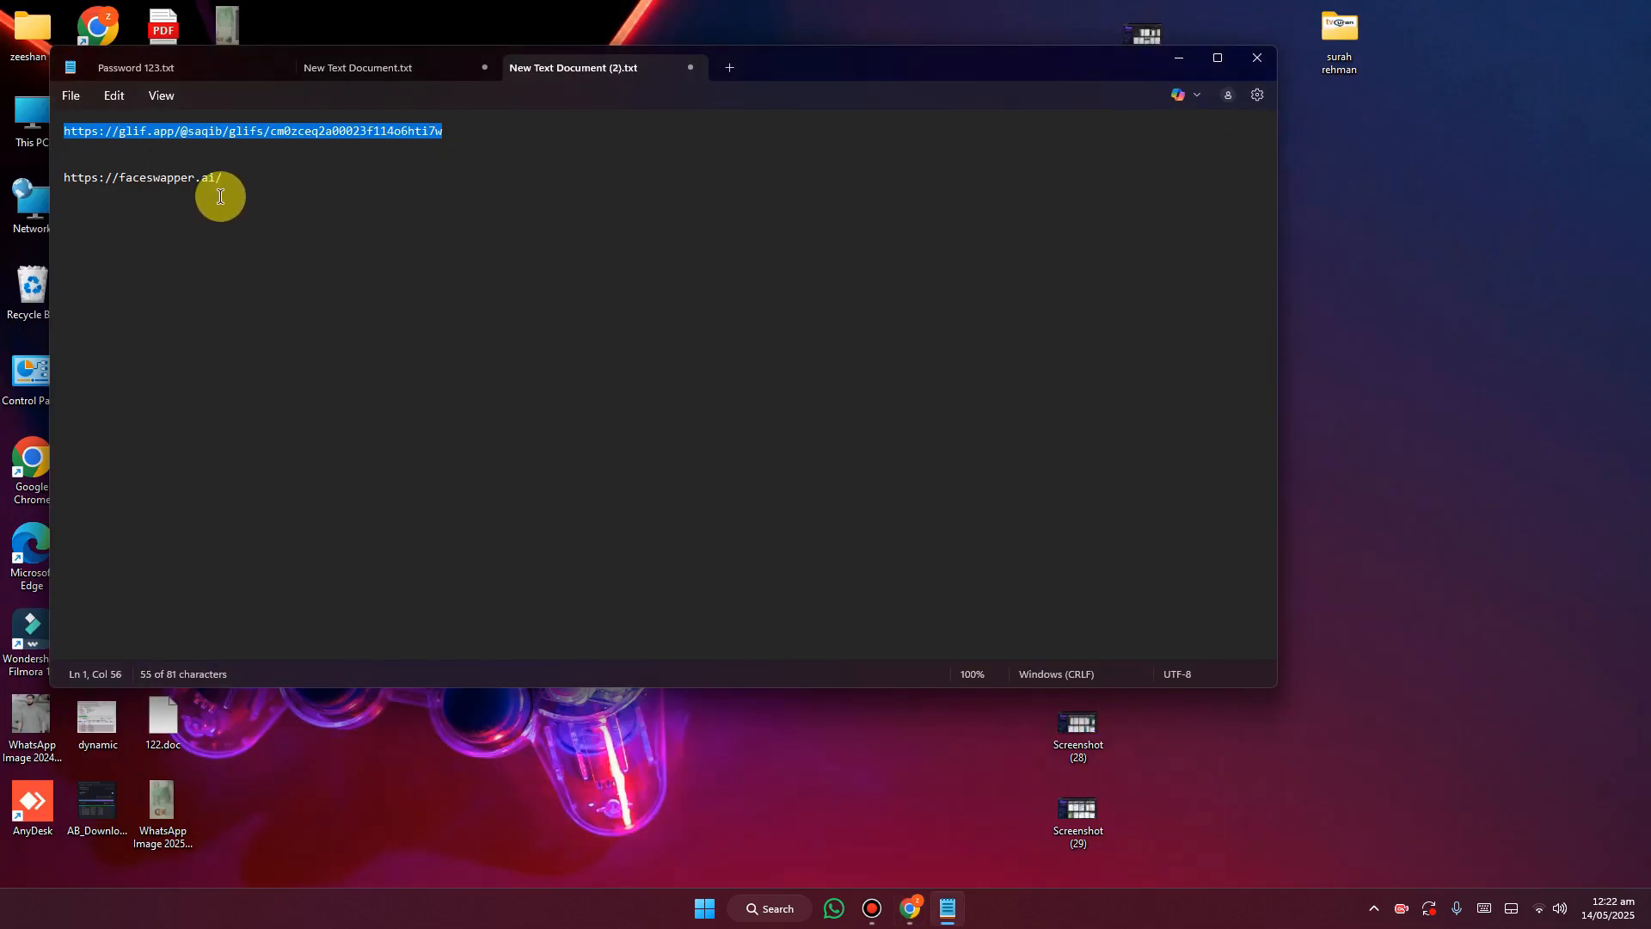
left_click_drag(225, 178, 61, 179)
key("ctrl+c")
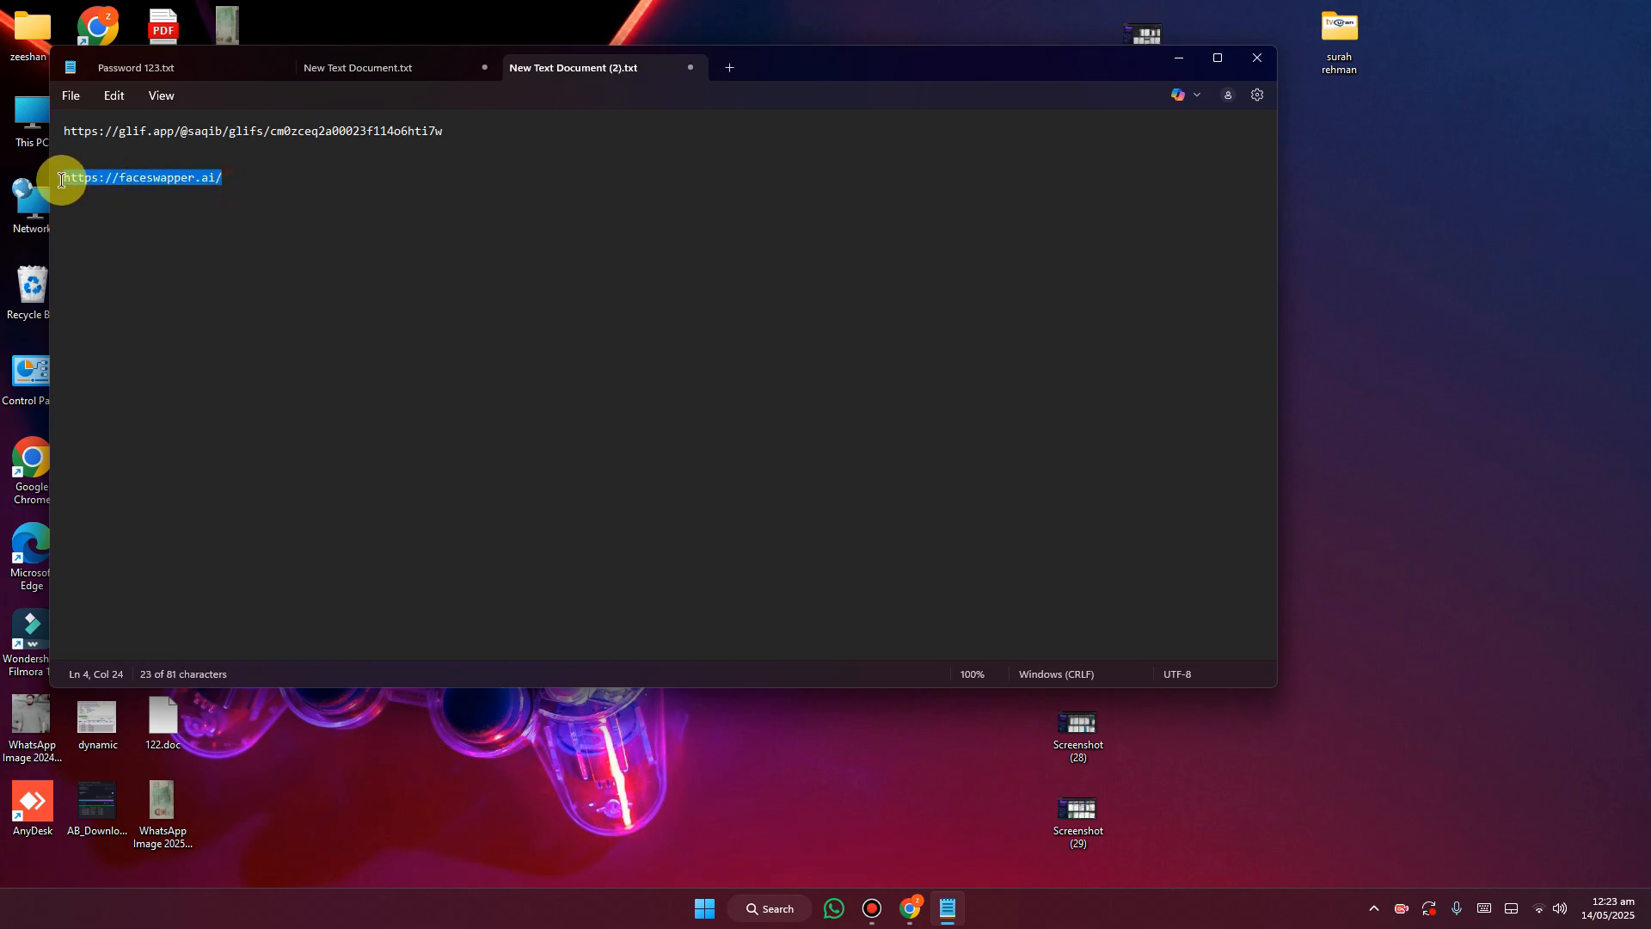
left_click(910, 910)
left_click(653, 15)
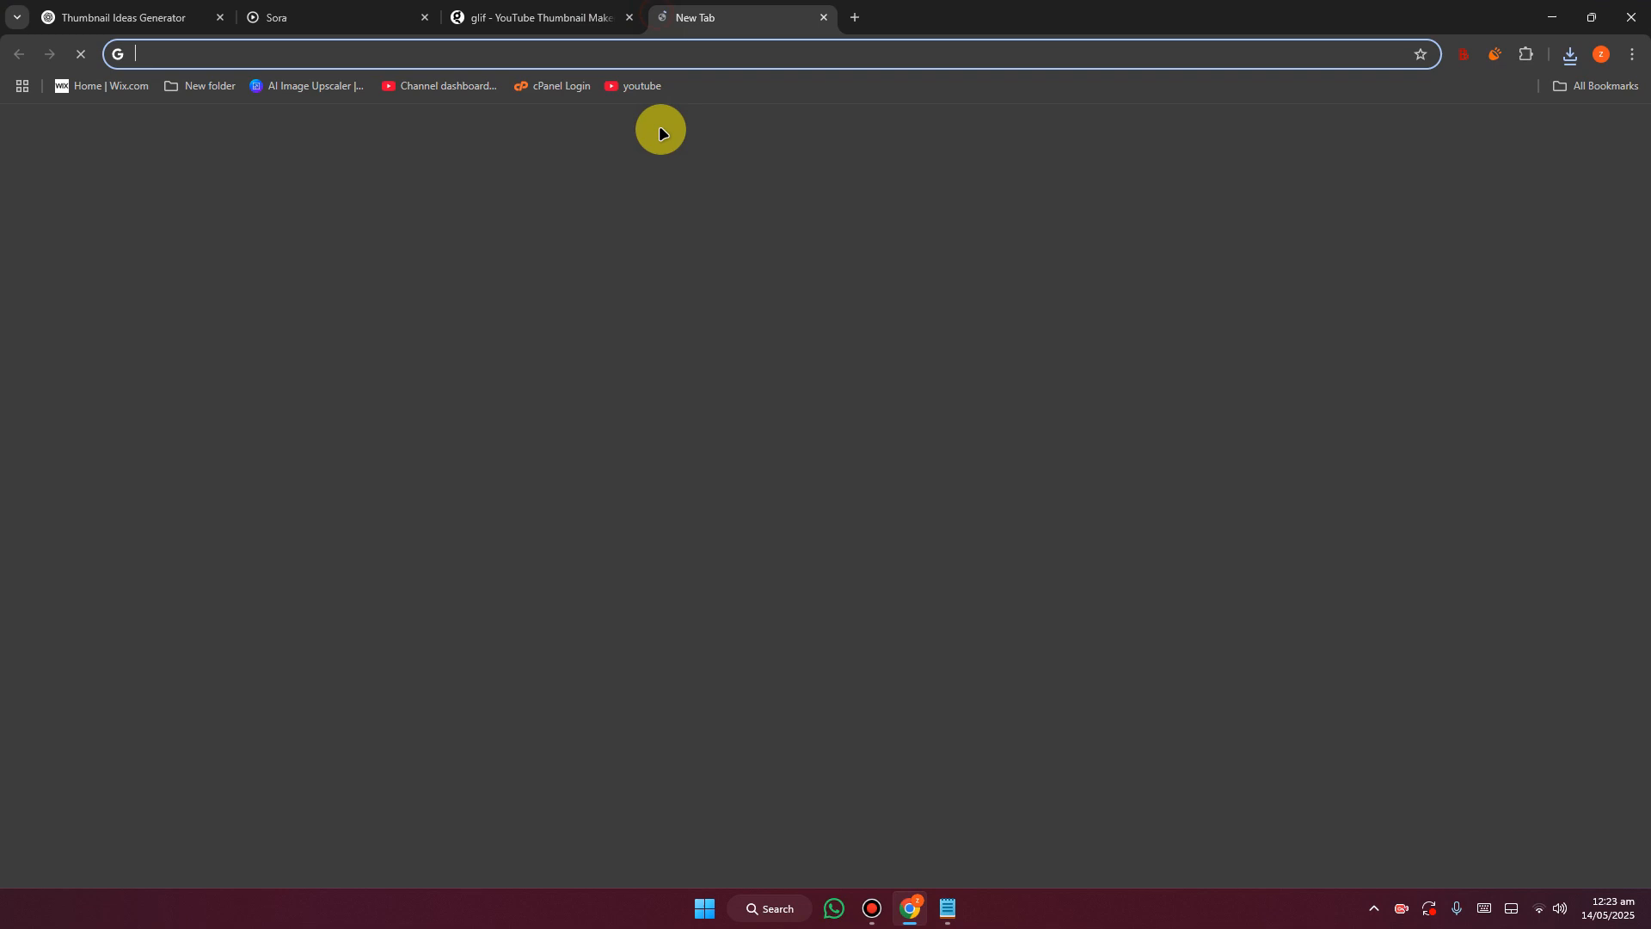
left_click(701, 54)
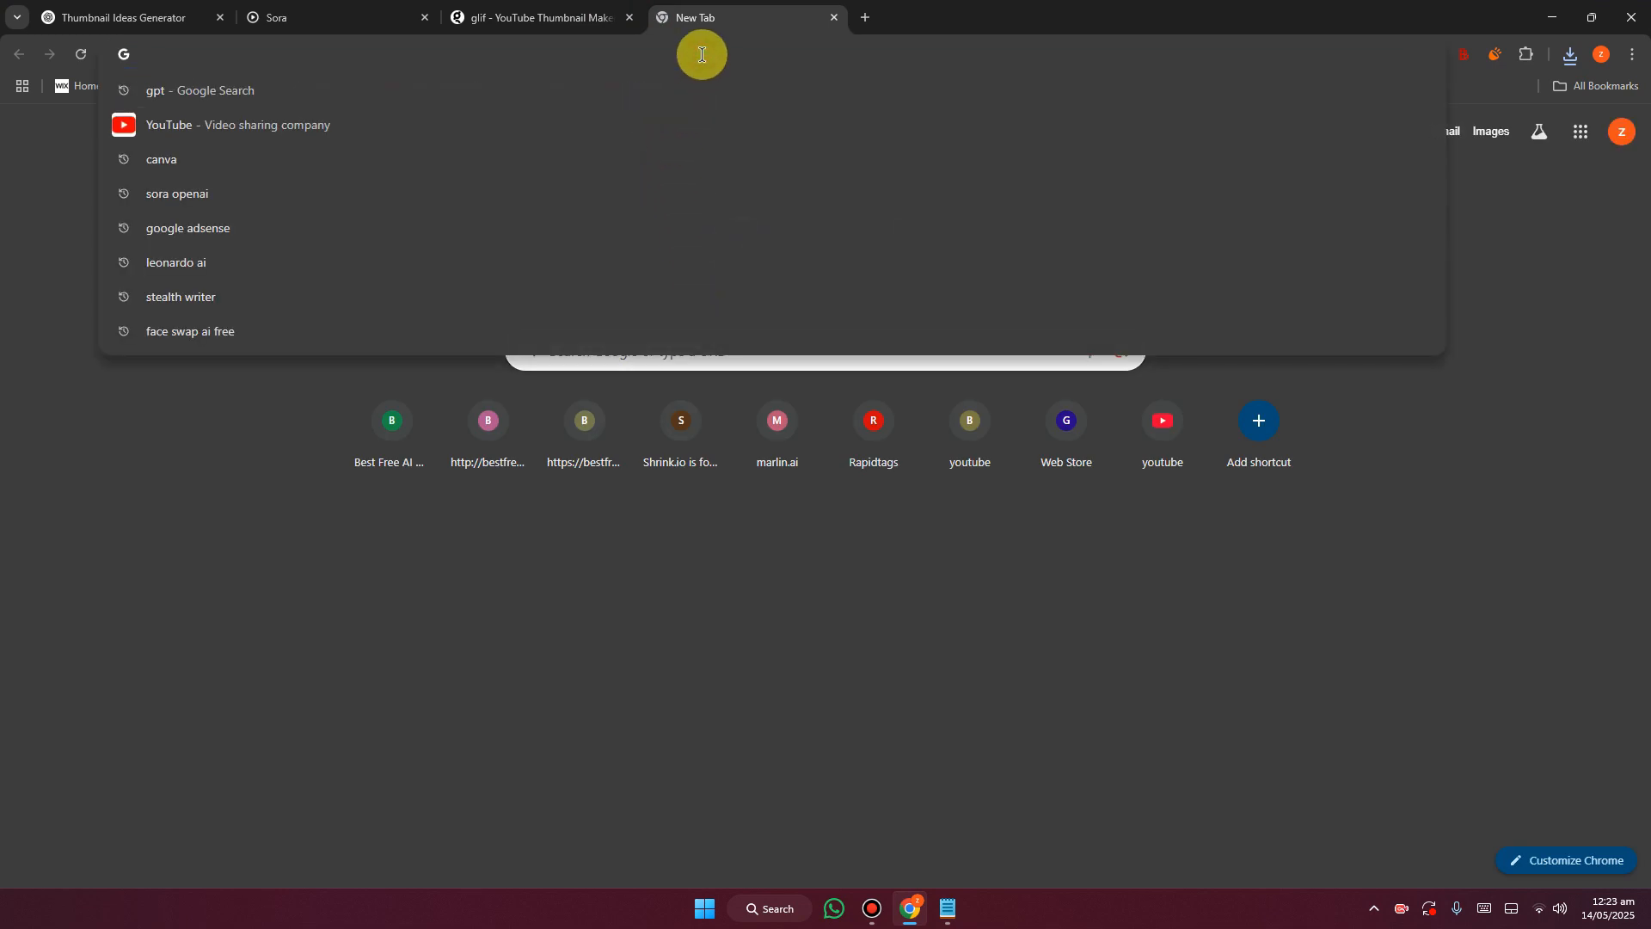
key("ctrl+v")
key("Return")
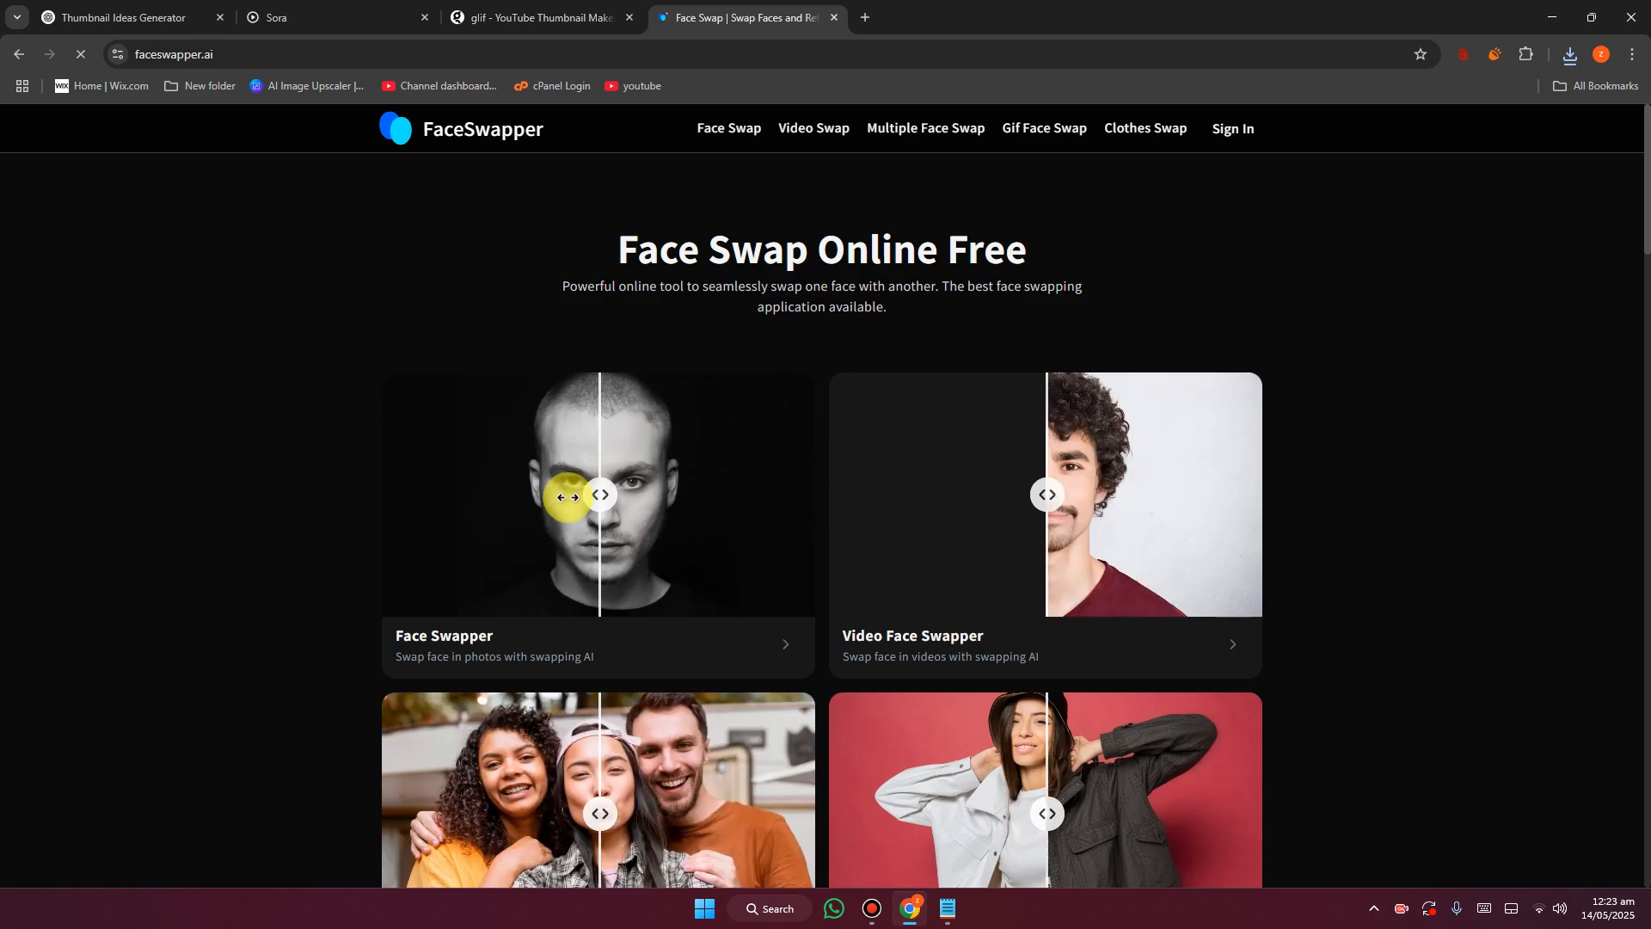
Open the photo Face Swapper tool and upload the downloaded red "Shocking Mistakes" glif thumbnail as the original image.
left_click(472, 641)
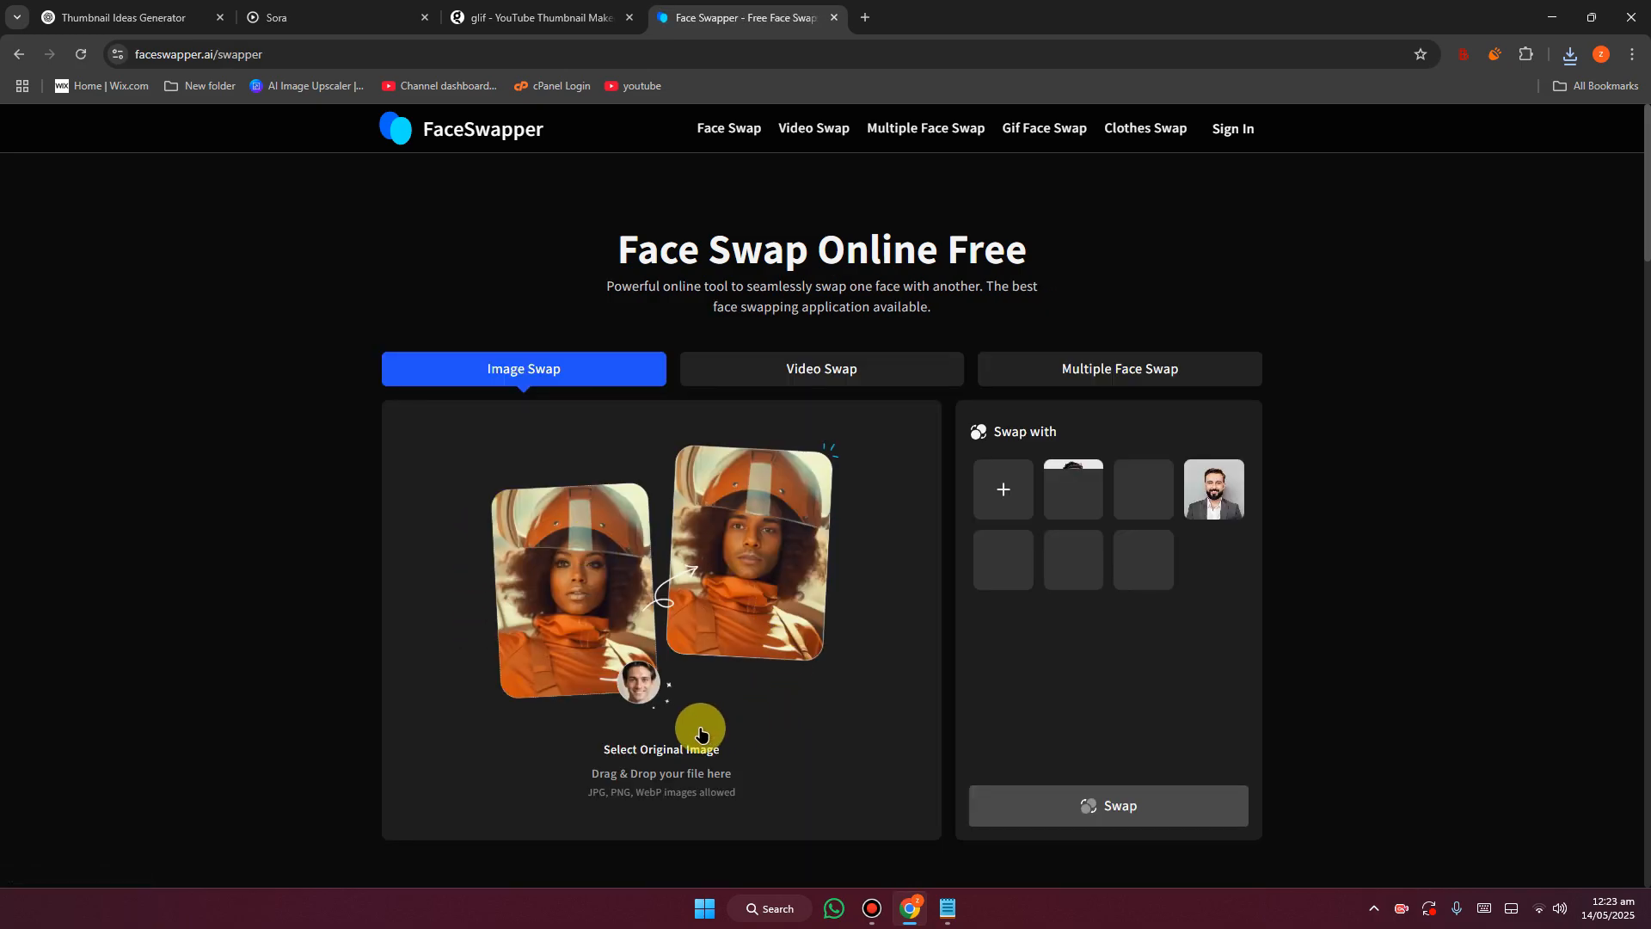
left_click(635, 645)
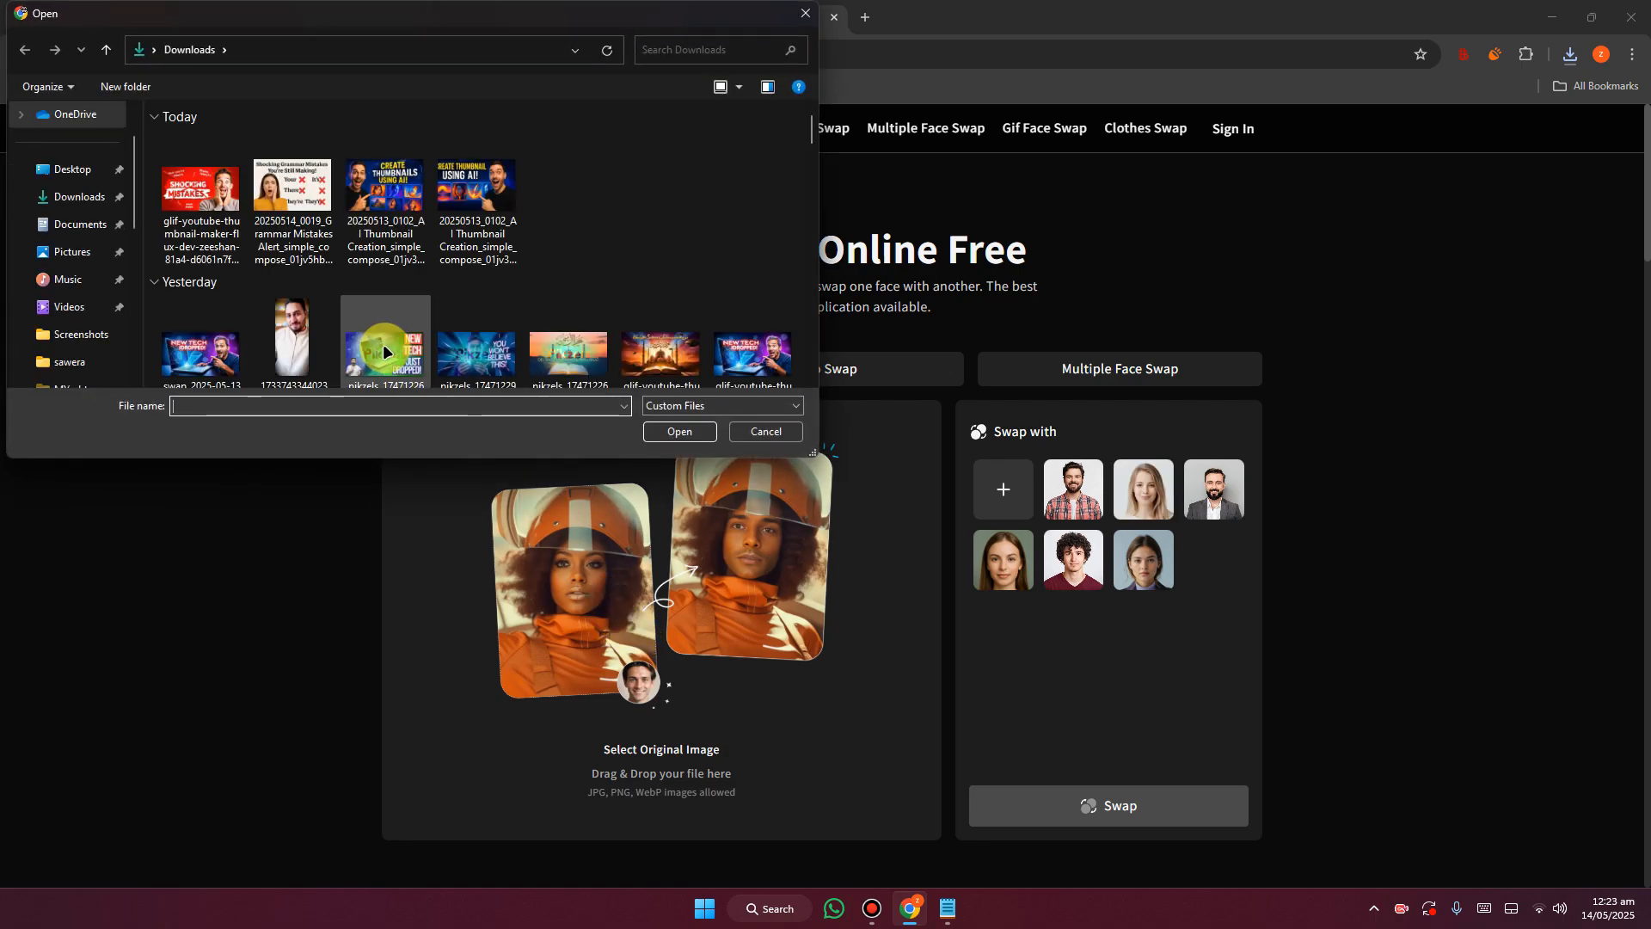
left_click(215, 194)
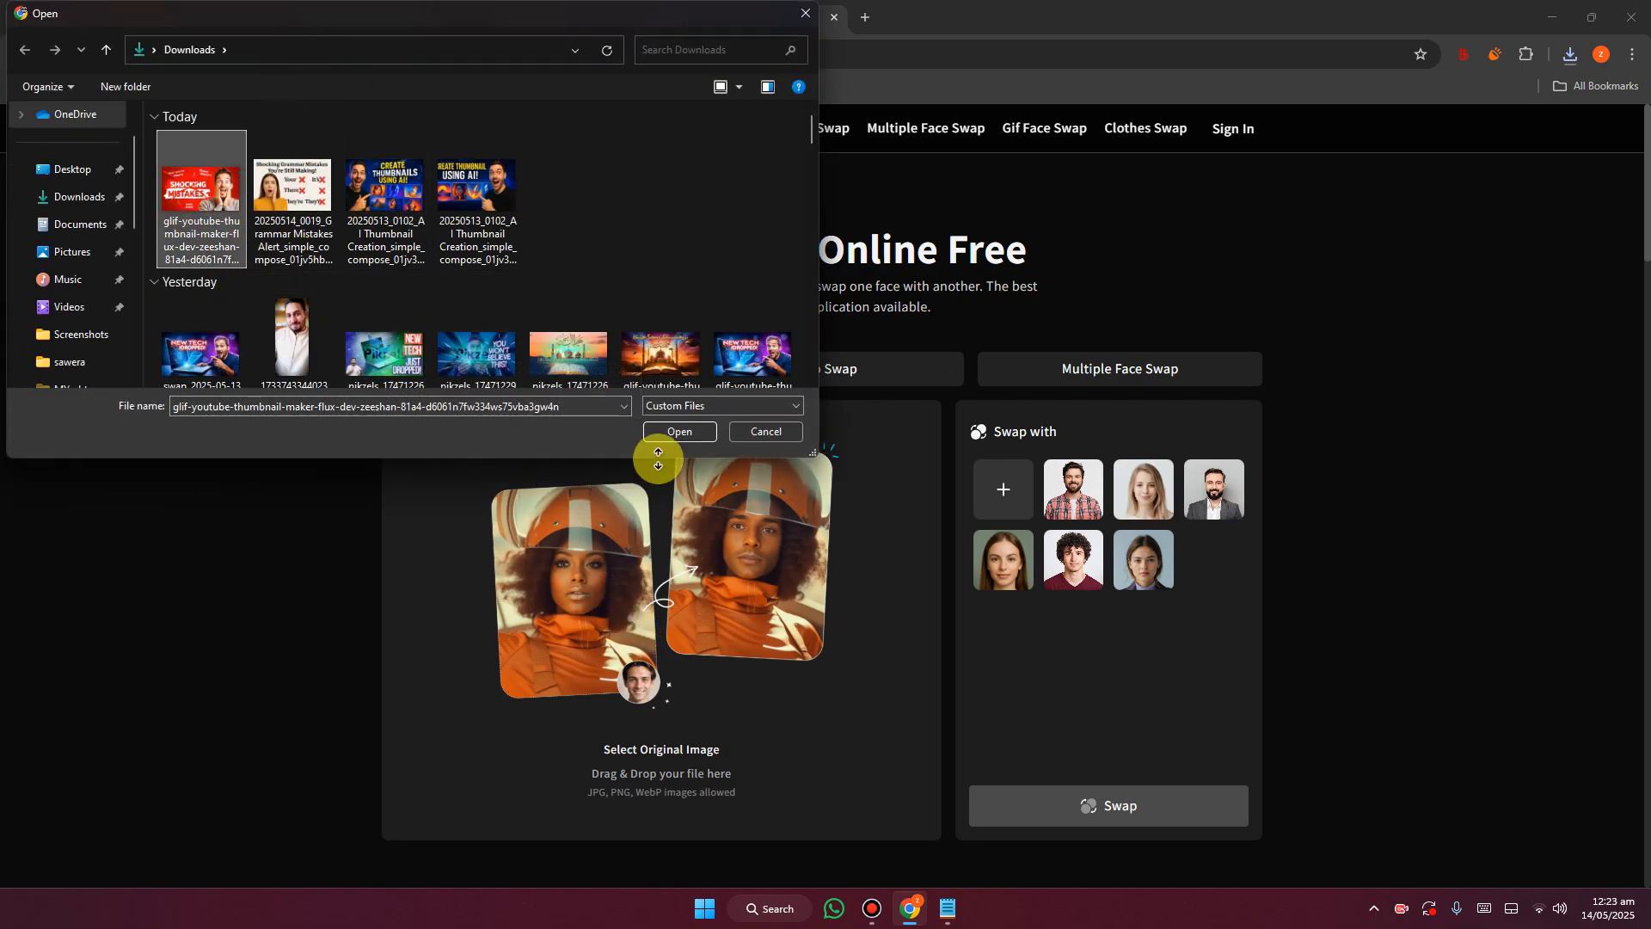
left_click(681, 432)
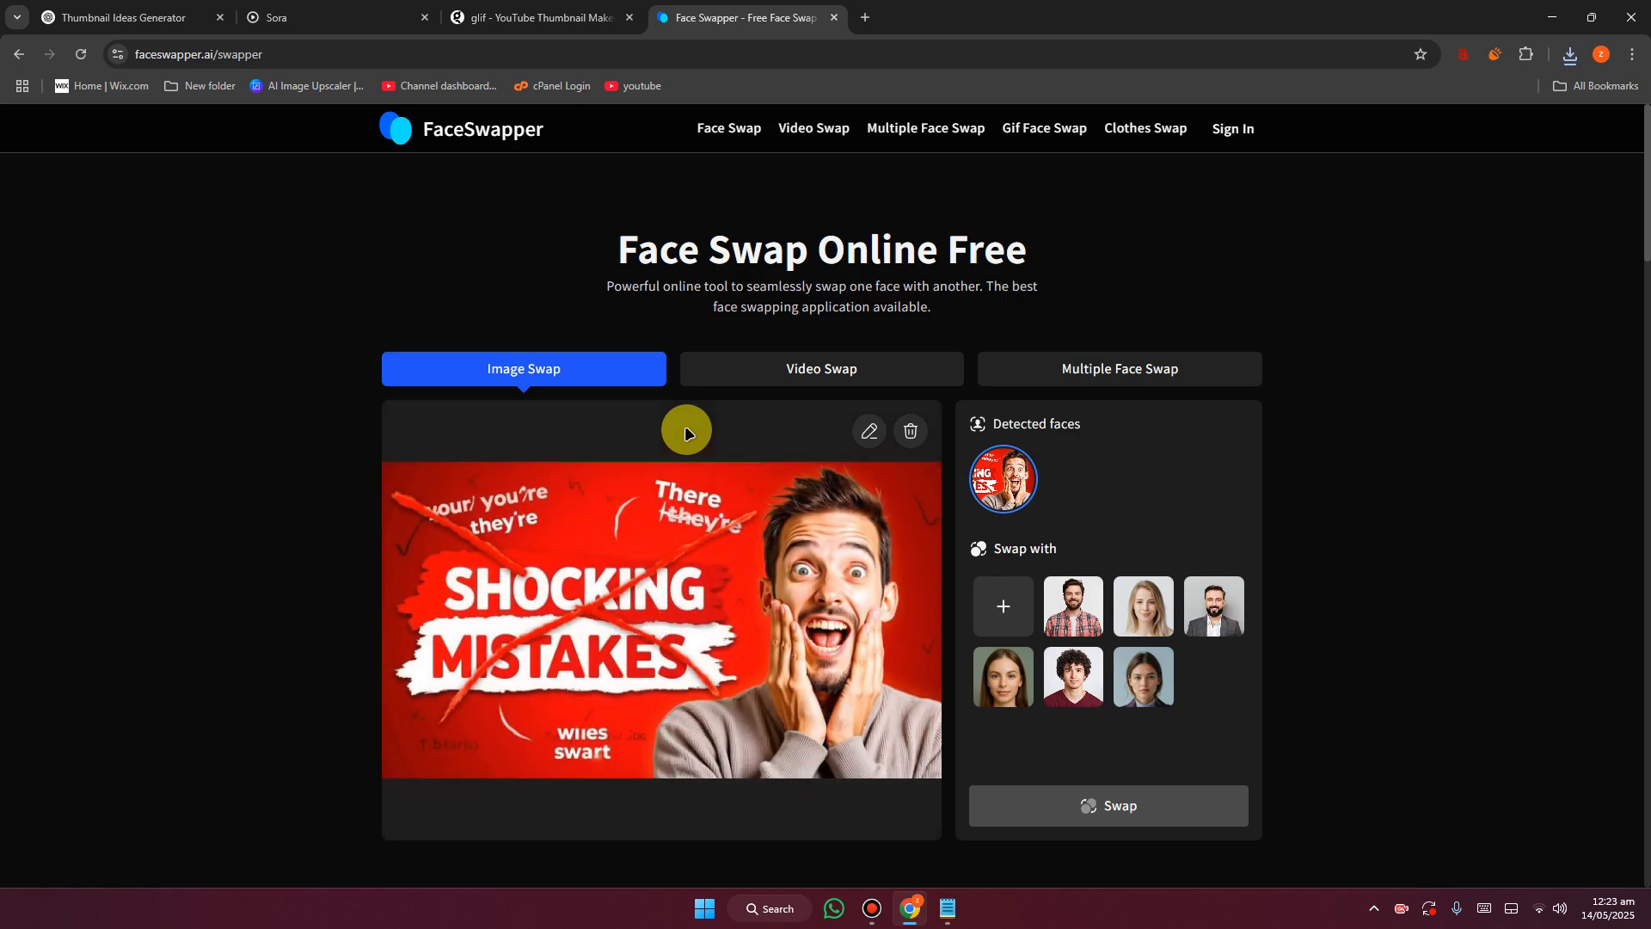
Upload the man's portrait photo from Downloads as the replacement face, select it and run the face swap.
left_click(1002, 610)
left_click(279, 340)
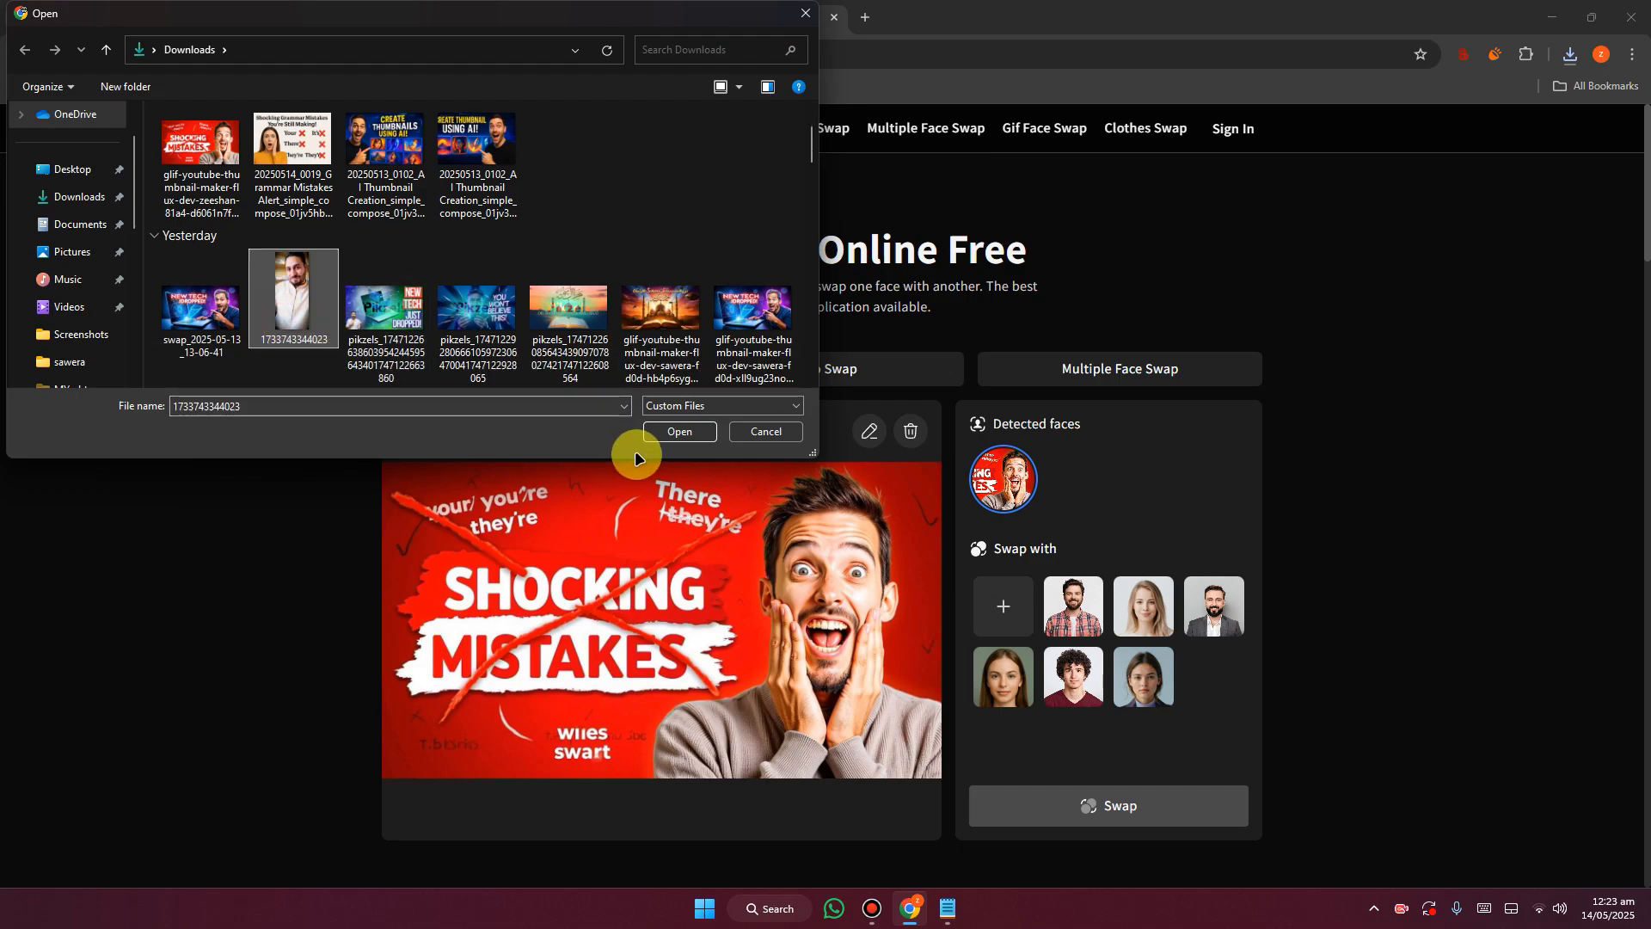
left_click(675, 435)
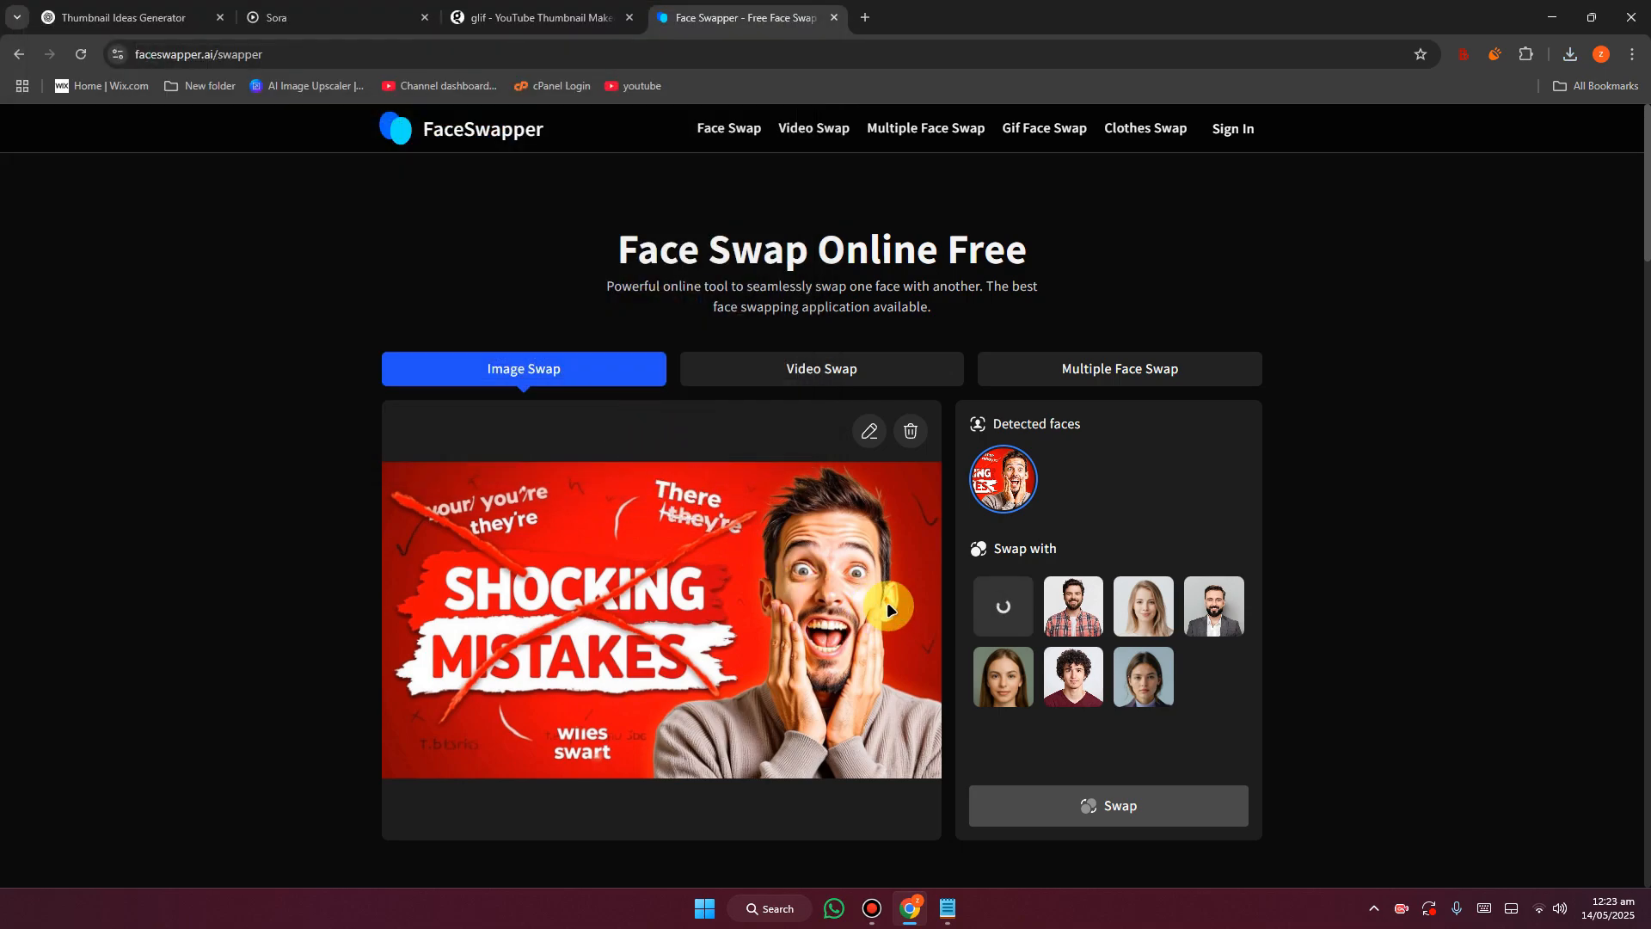
left_click(1075, 607)
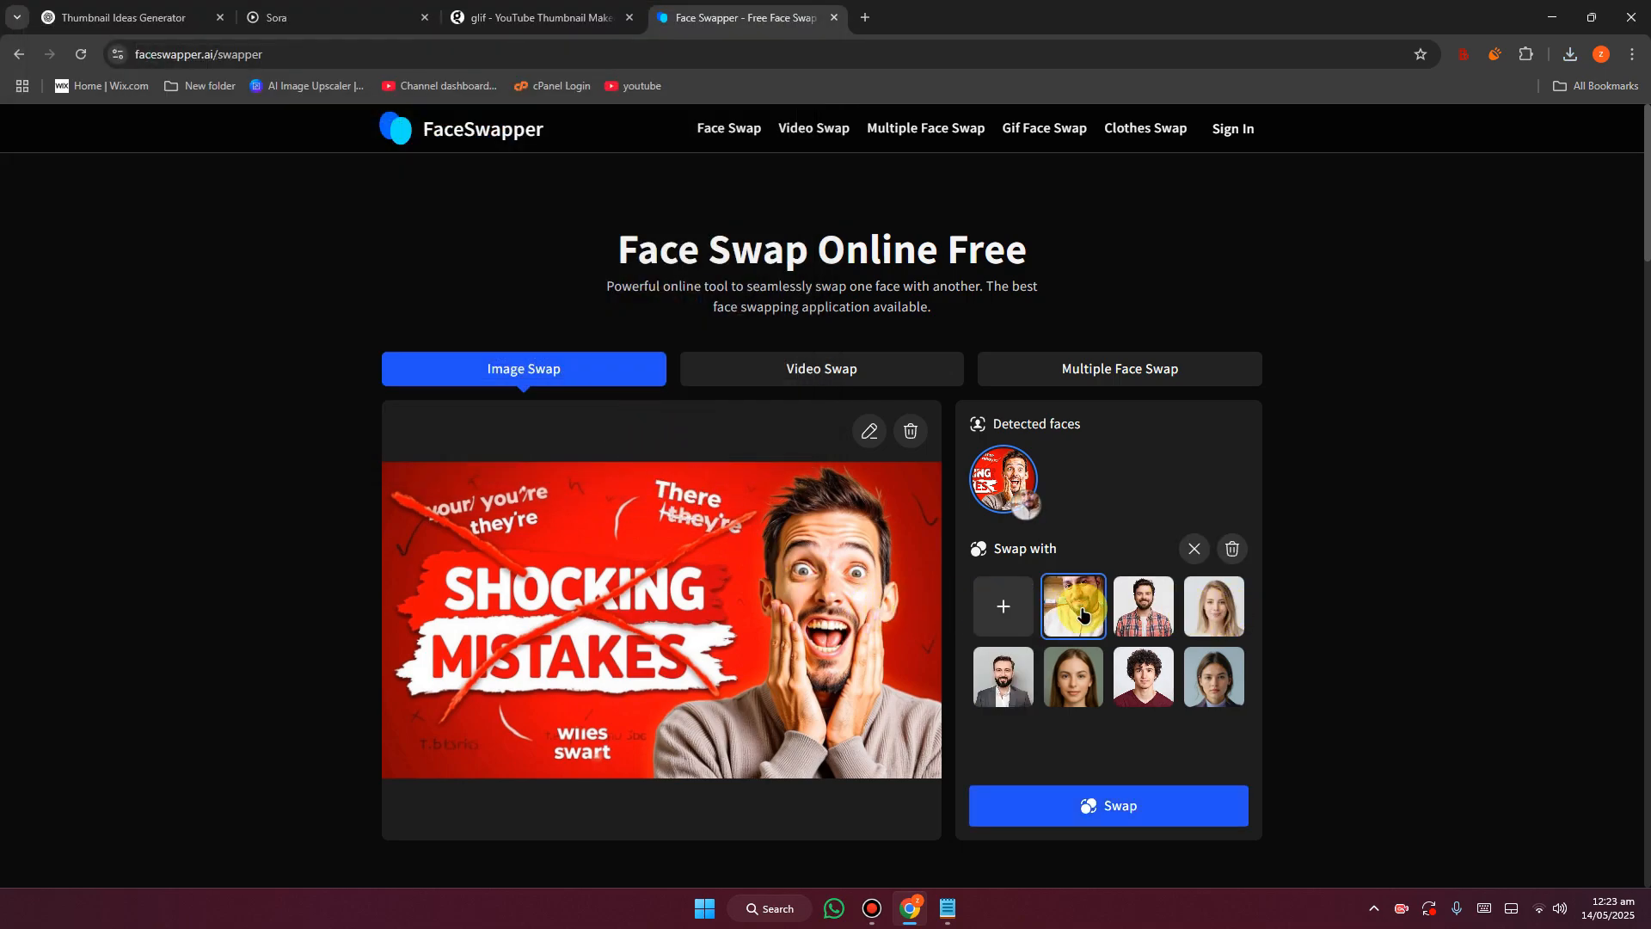
left_click(1133, 793)
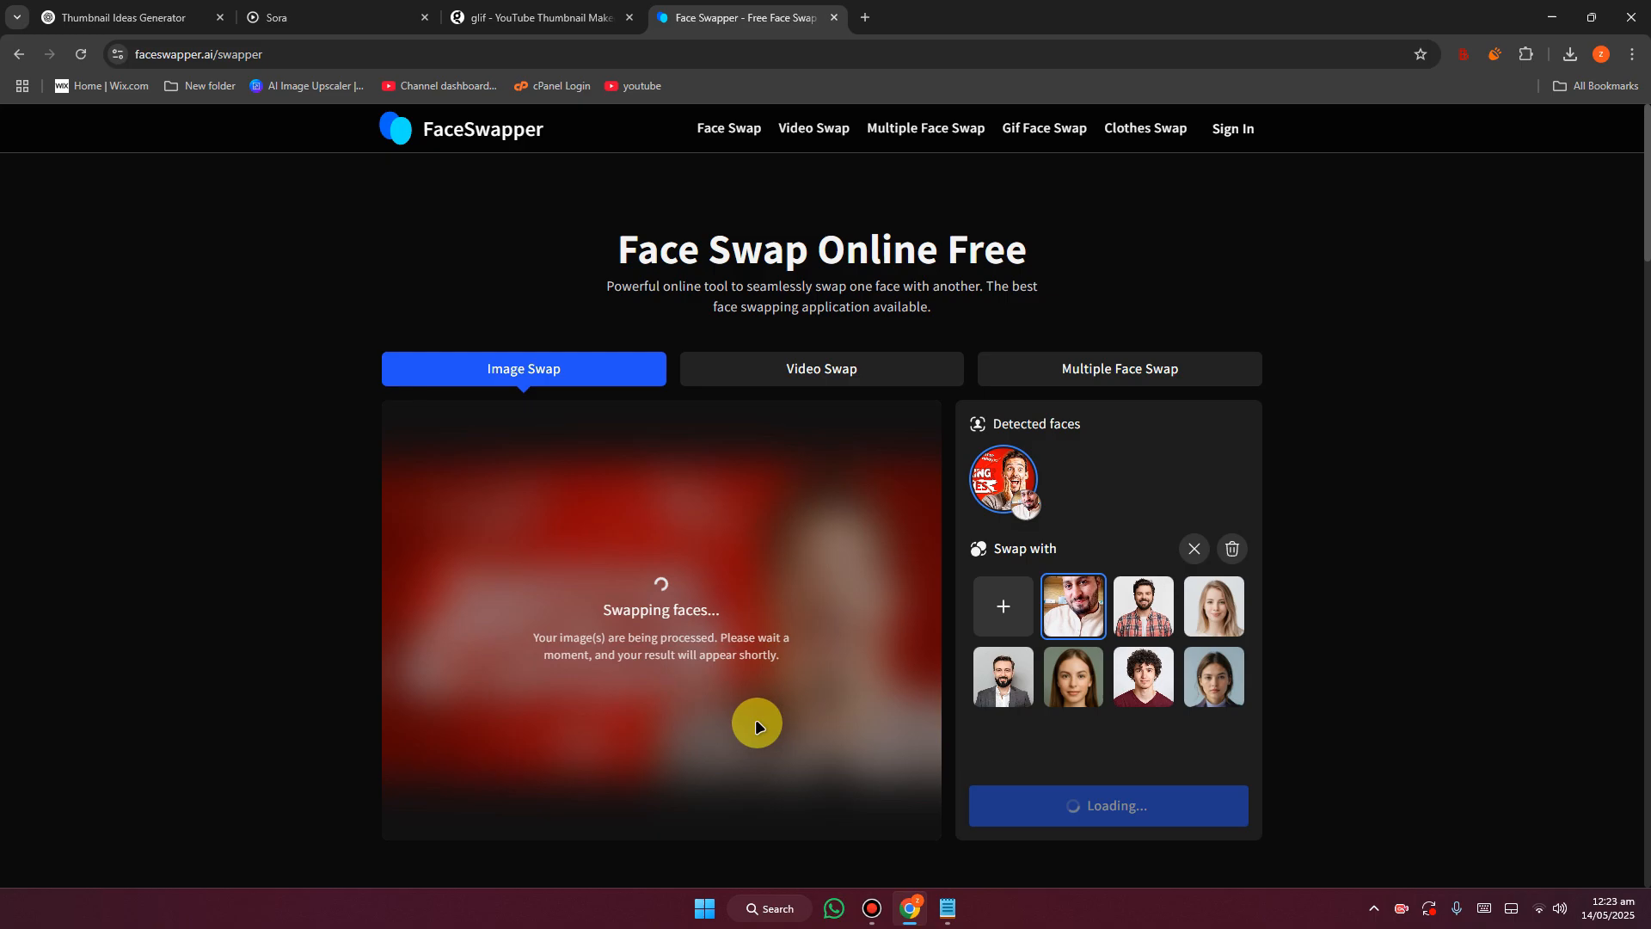
Copy the "Best Free Apps in 2025!" thumbnail prompt from the Tech / Tutorial section of the ChatGPT conversation.
left_click(129, 18)
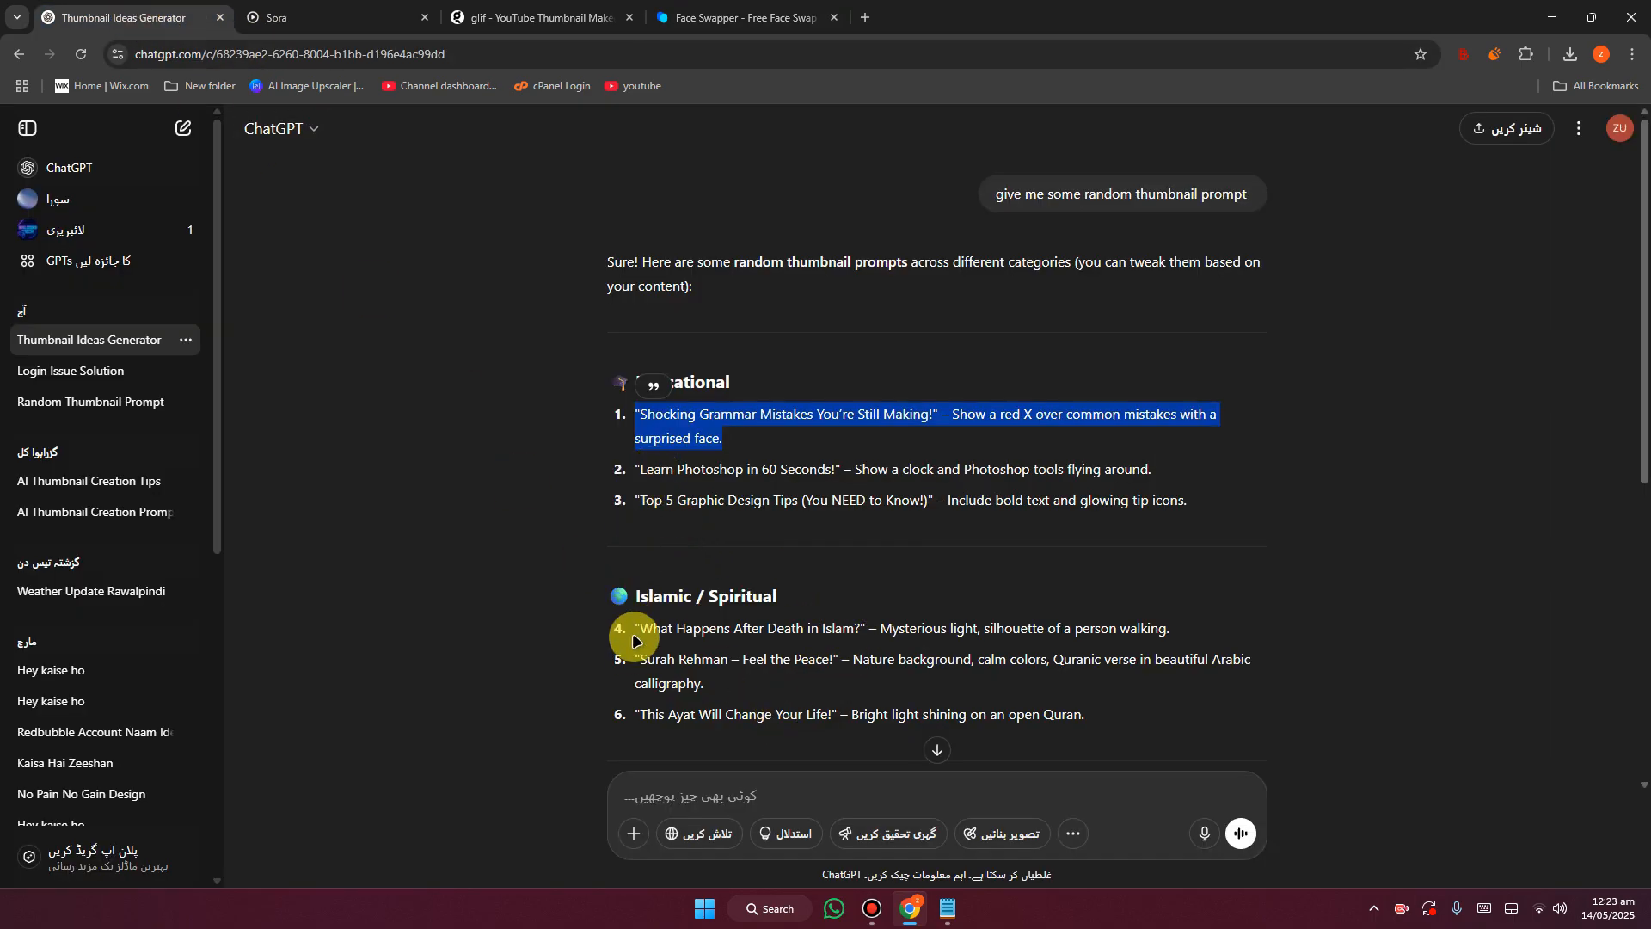
scroll(641, 602, "down", 3)
scroll(680, 491, "down", 1)
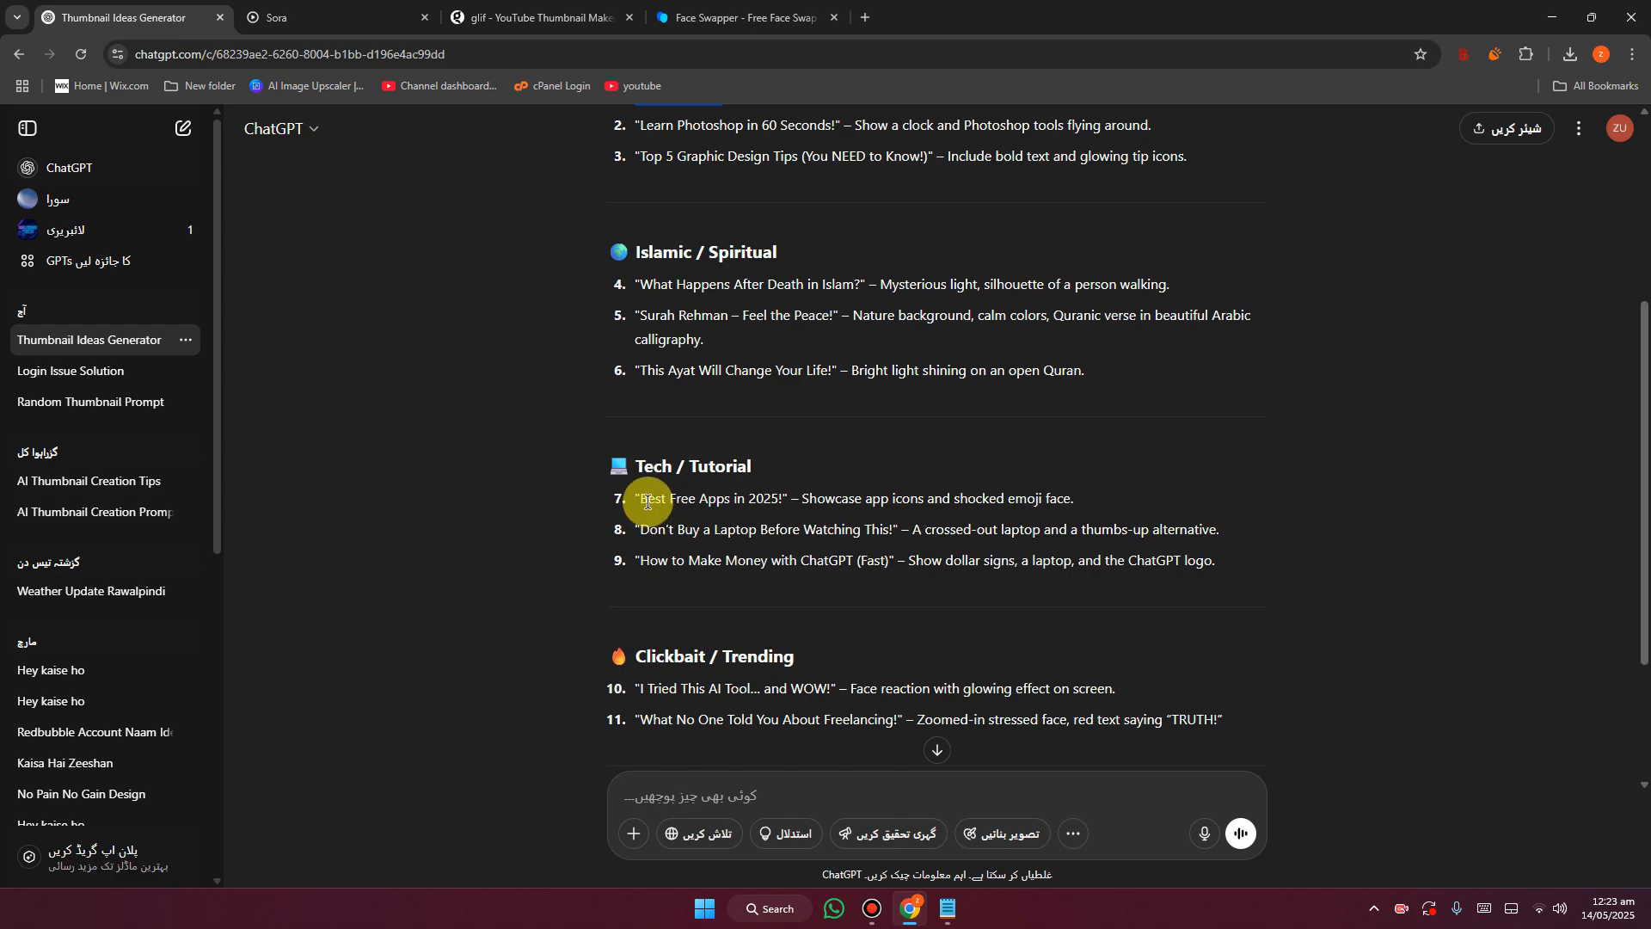
left_click_drag(651, 497, 1088, 500)
key("ctrl+c")
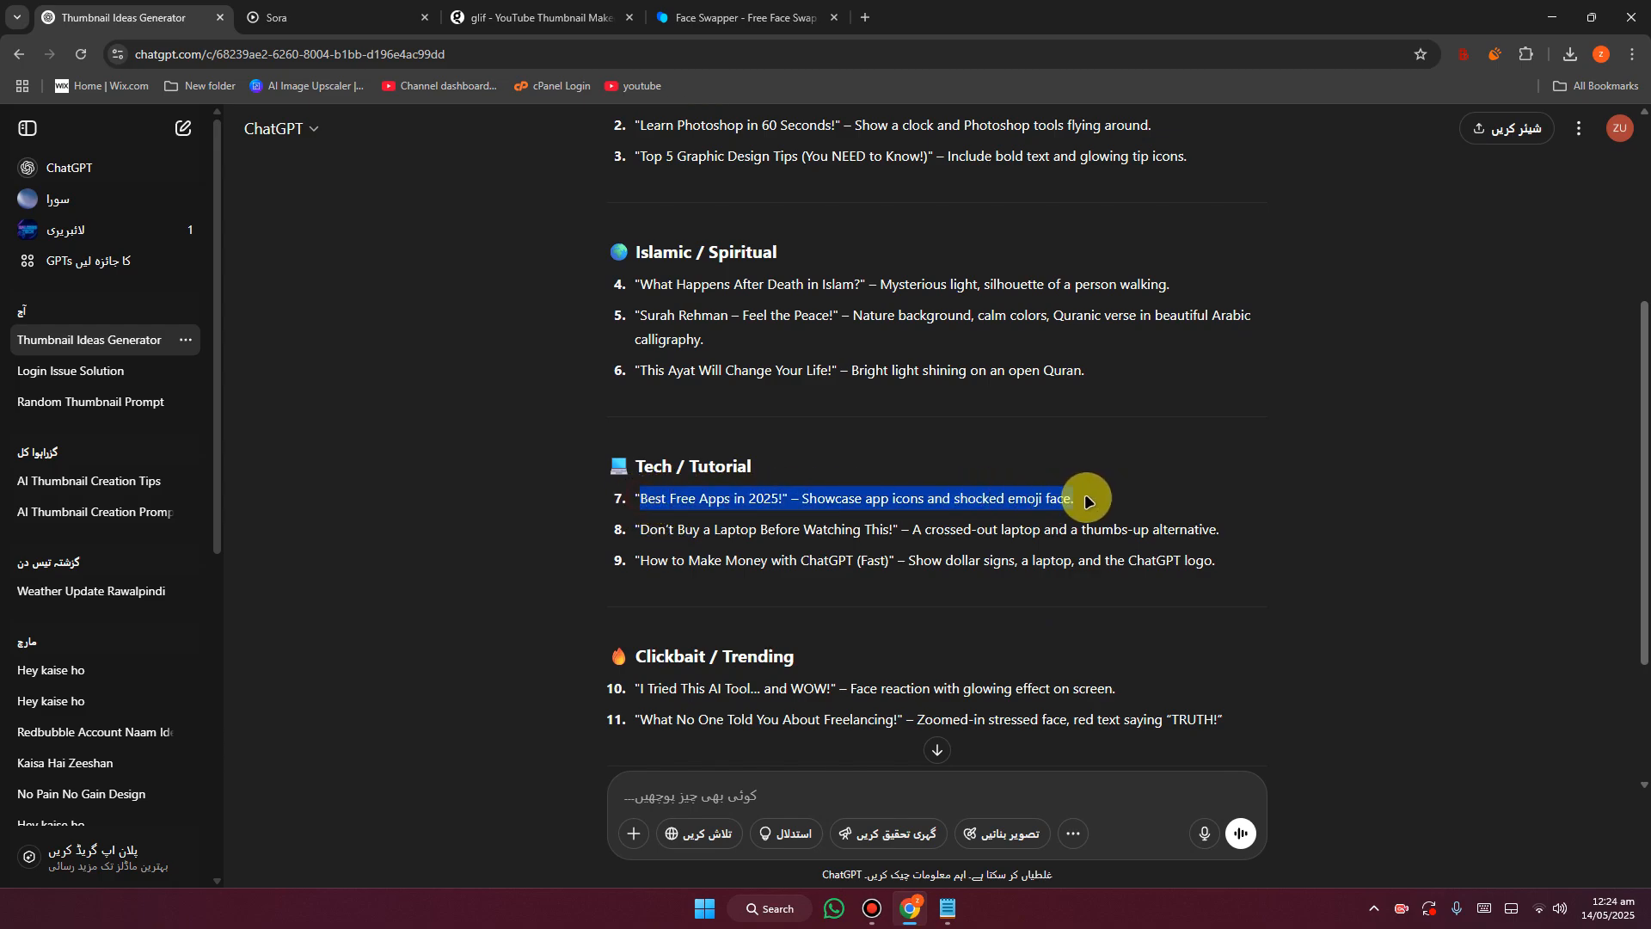
Generate an image in Sora from the copied "Best Free Apps in 2025!" prompt.
left_click(314, 17)
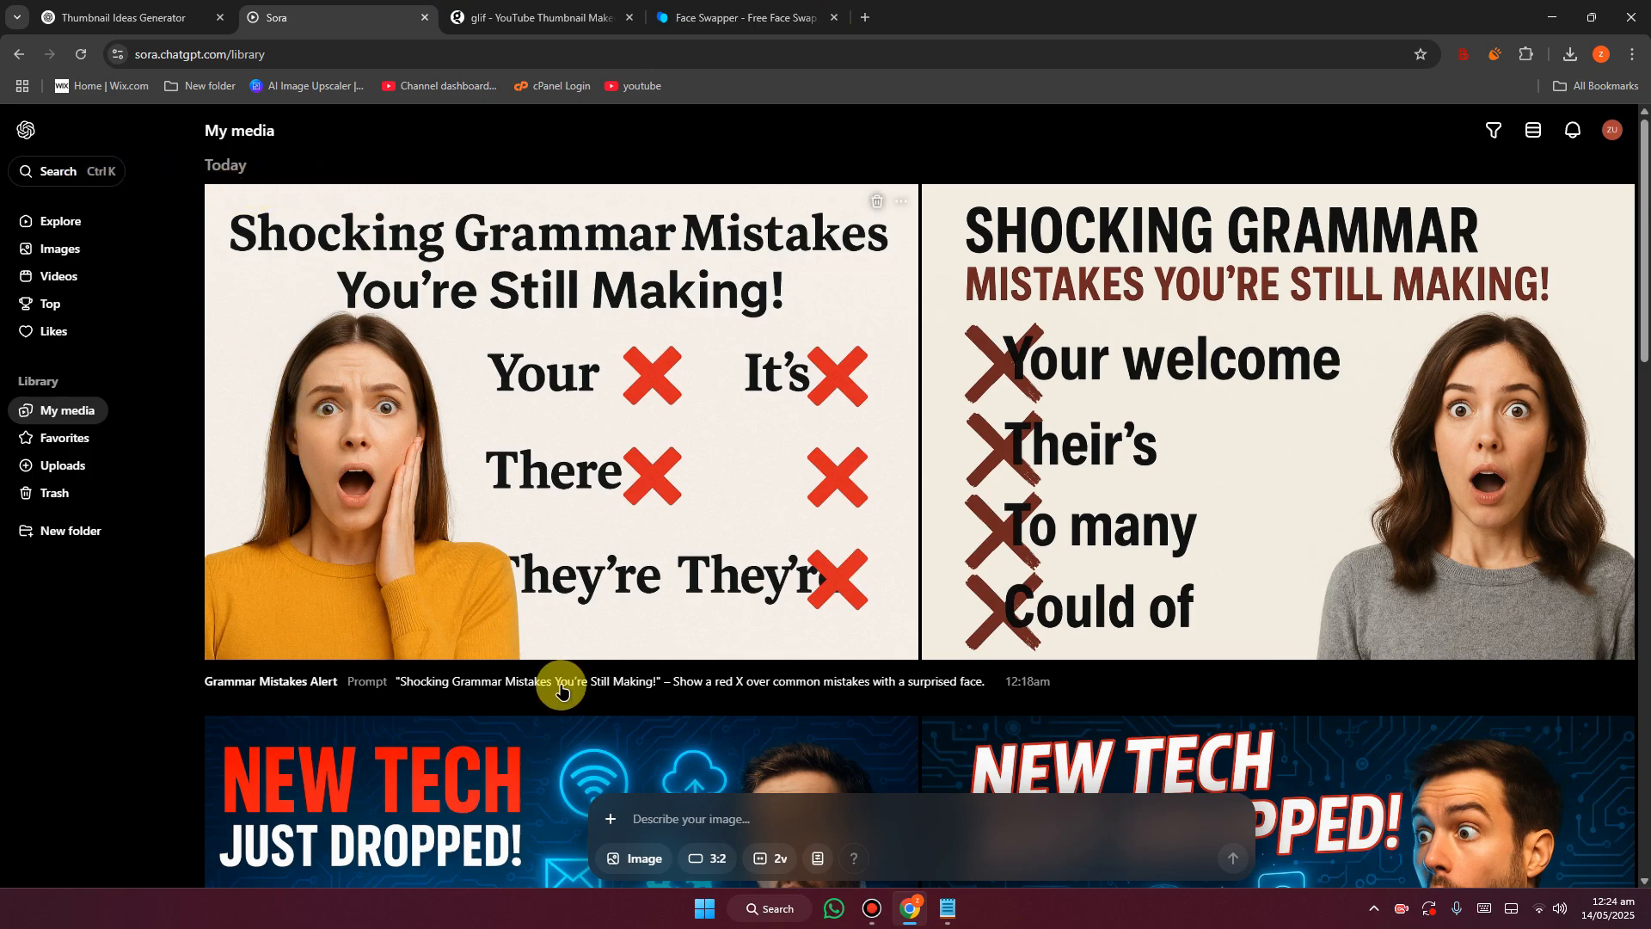
left_click(735, 812)
key("ctrl+v")
key("Return")
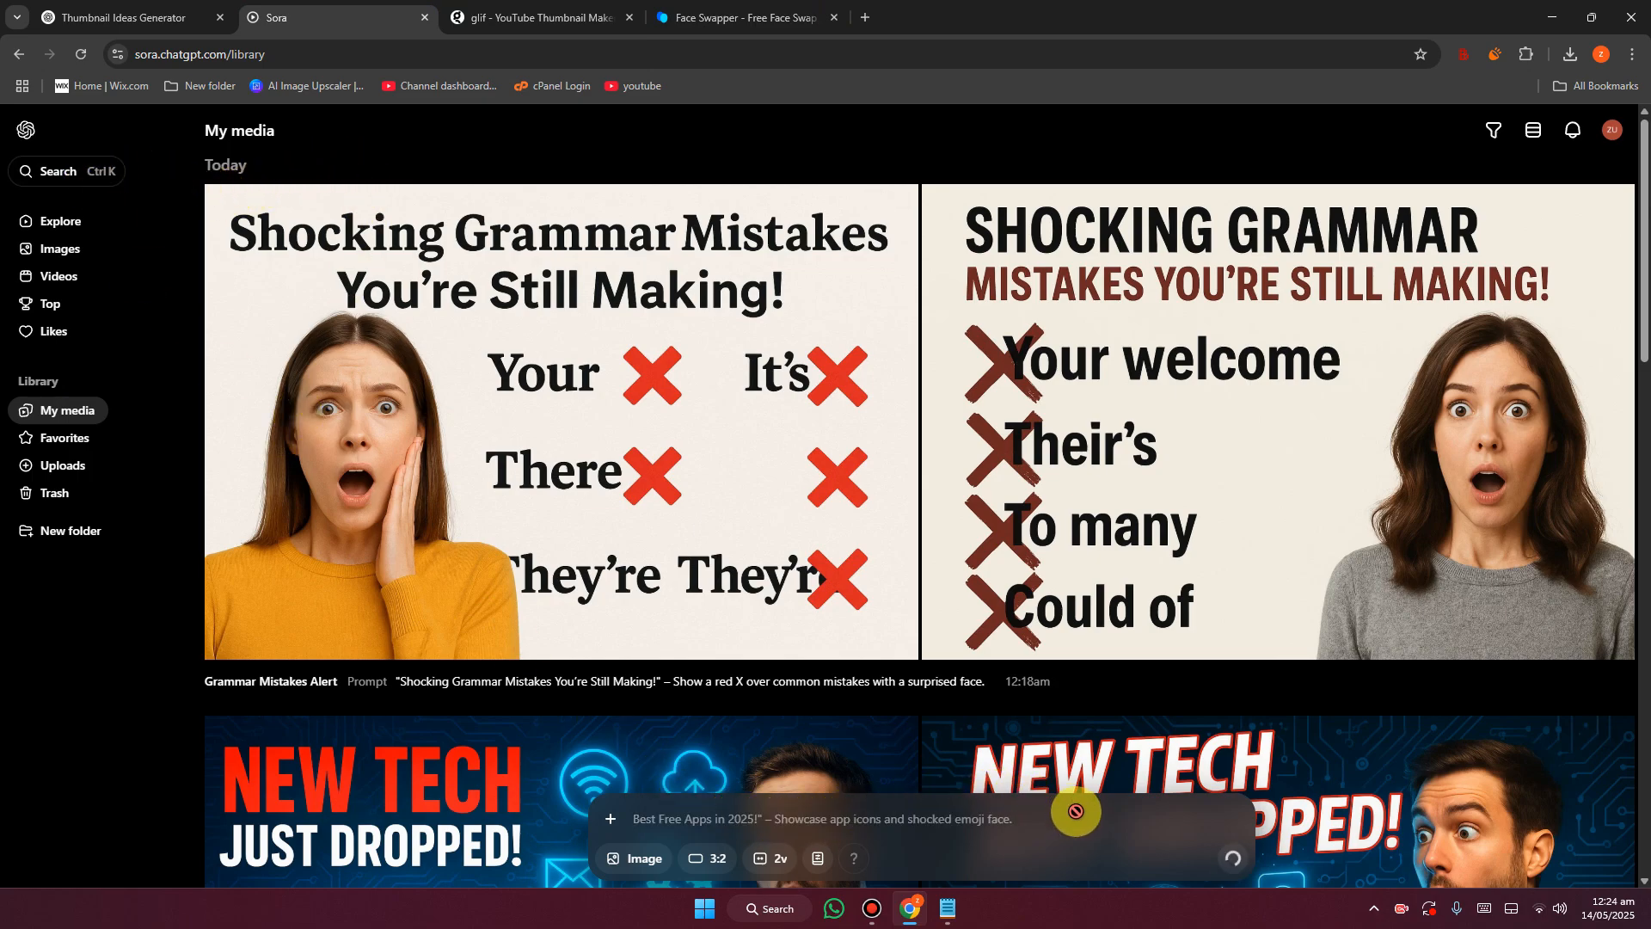
Replace the prompt in glif's YouTube Thumbnail Maker with the copied "Best Free Apps in 2025!" prompt and run the glif.
left_click(507, 8)
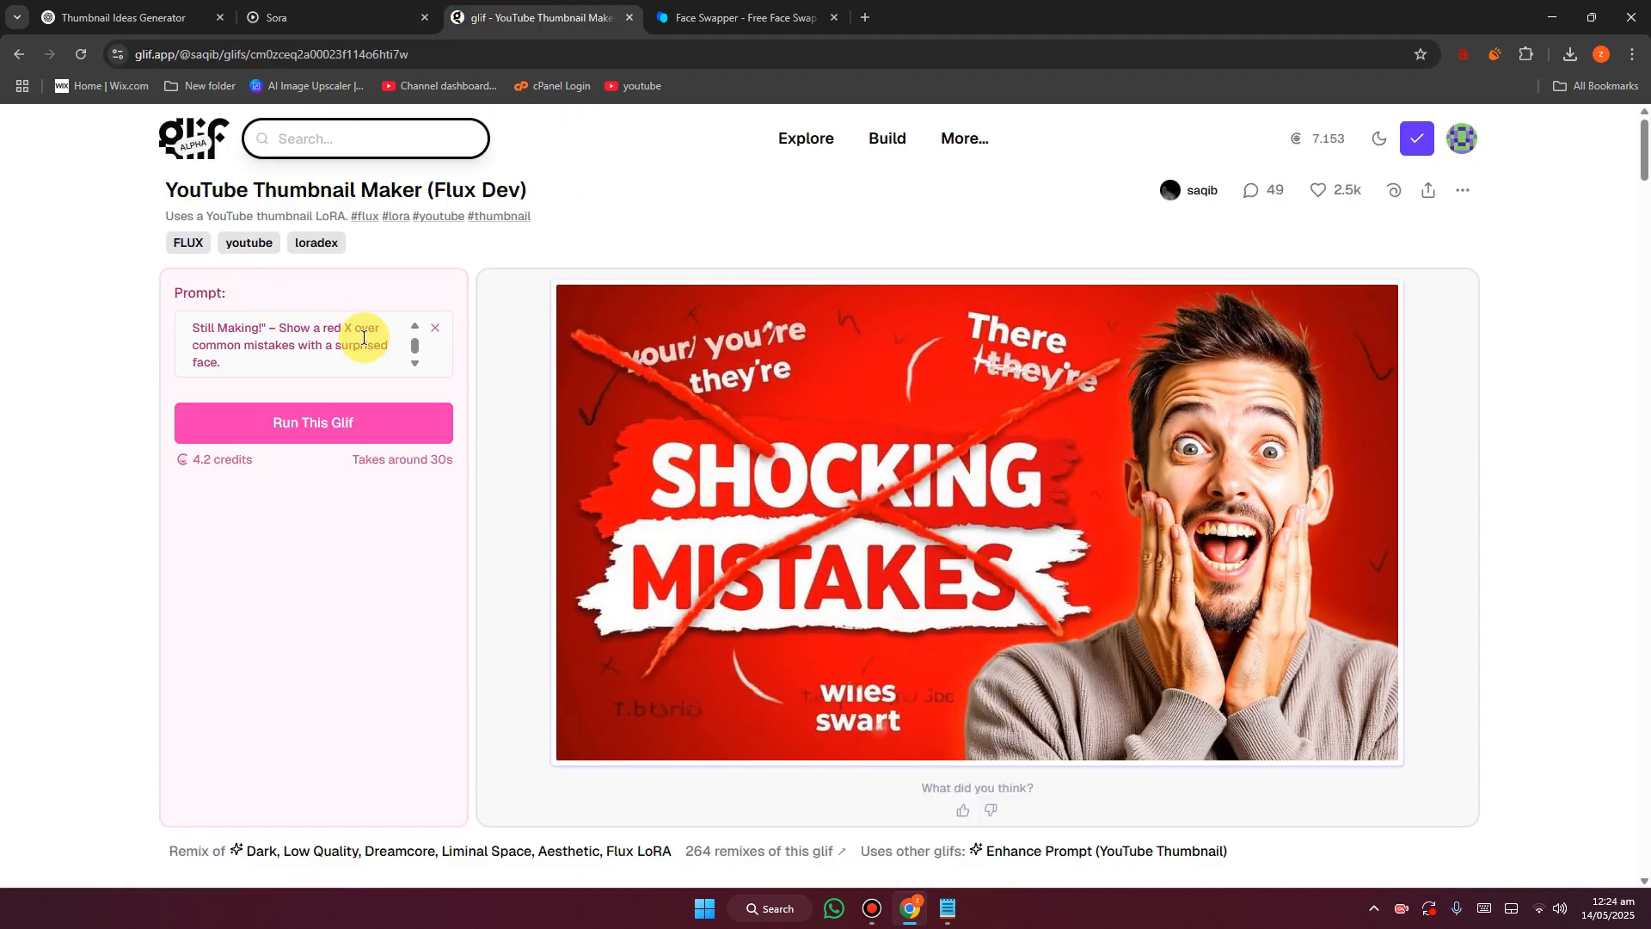
left_click(434, 326)
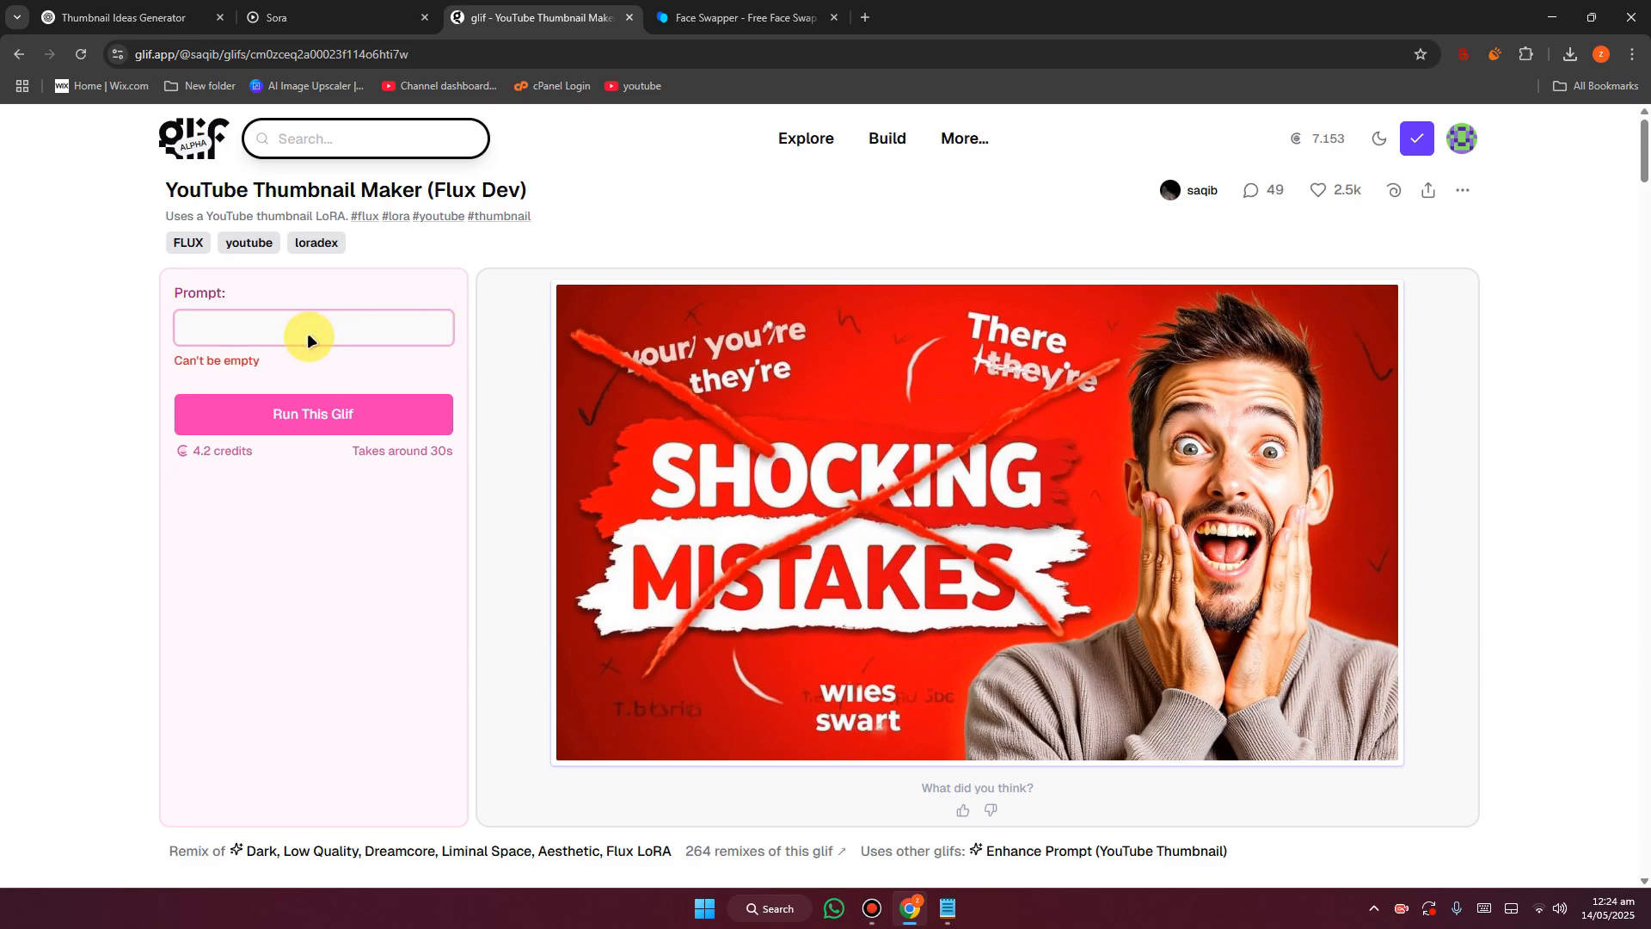
key("ctrl+v")
left_click(305, 405)
Download the face-swapped "Shocking Mistakes" thumbnail from FaceSwapper.
left_click(813, 18)
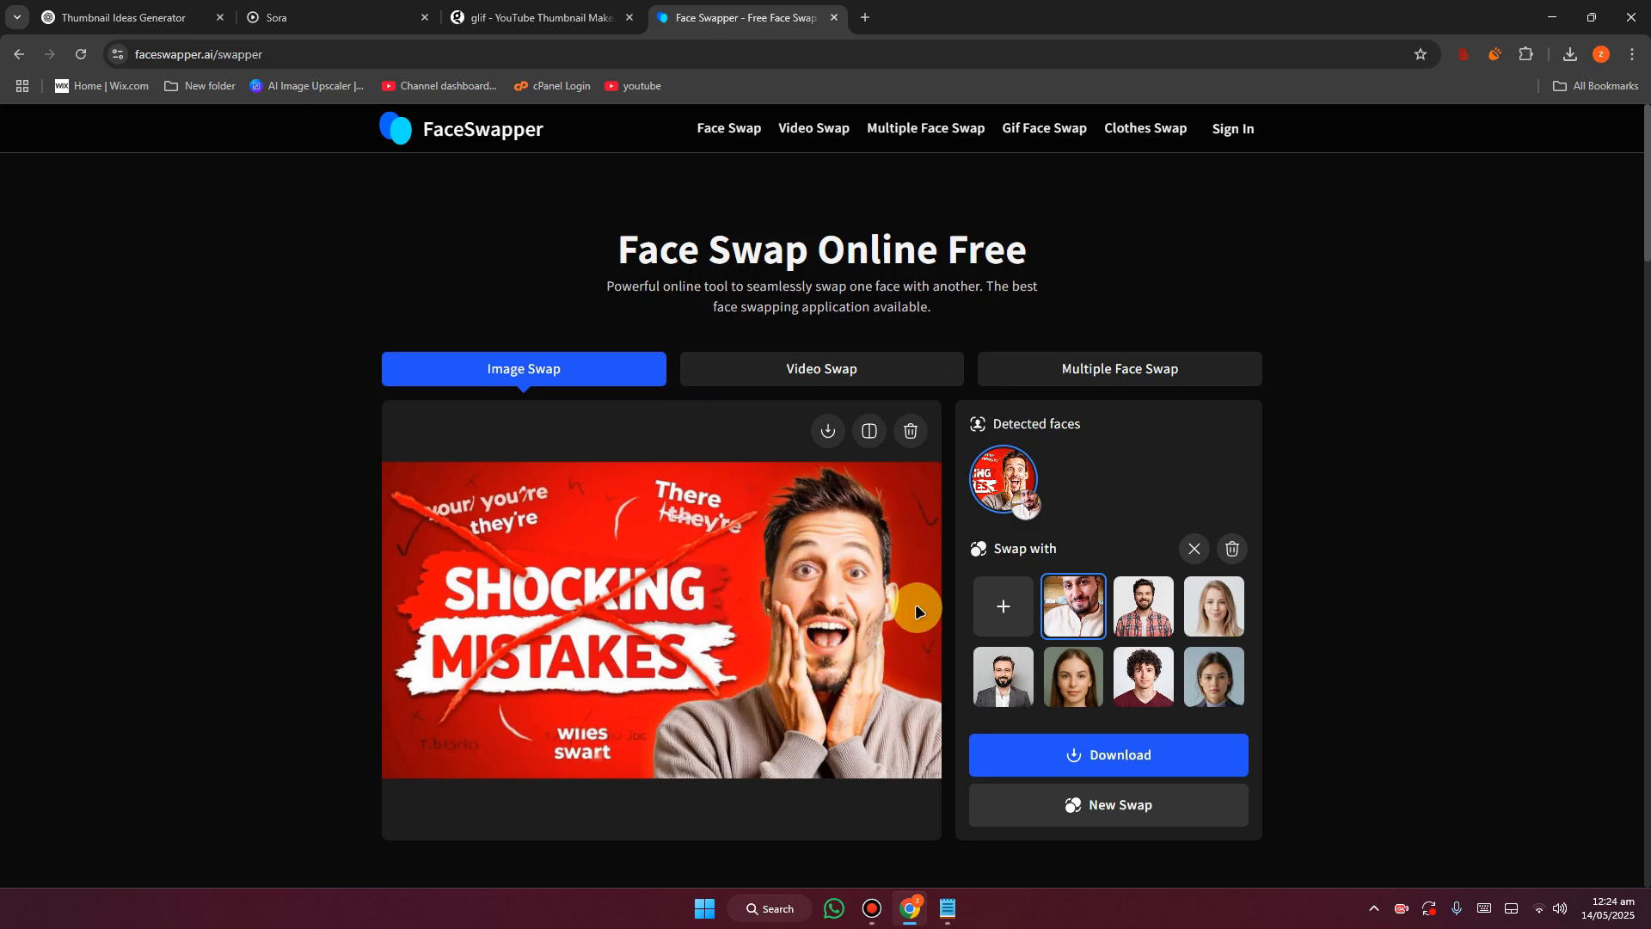
left_click(1138, 761)
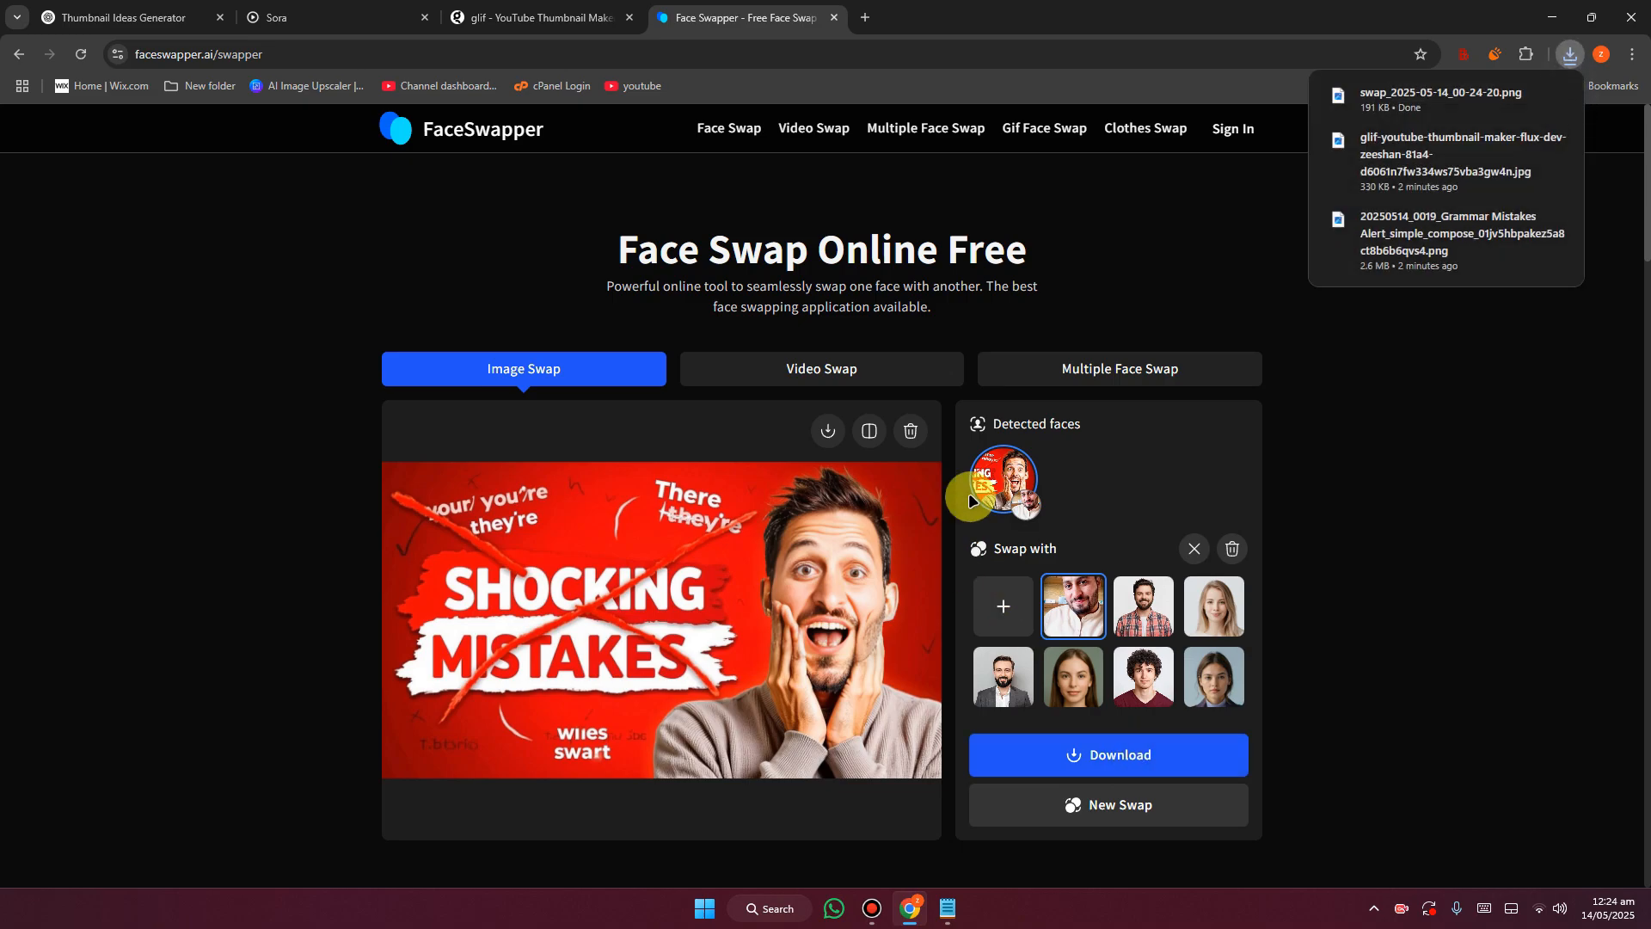
Check the progress of the "Best Free Apps in 2025!" image in Sora and glif, comparing it with the ChatGPT prompt.
left_click(478, 15)
left_click(377, 5)
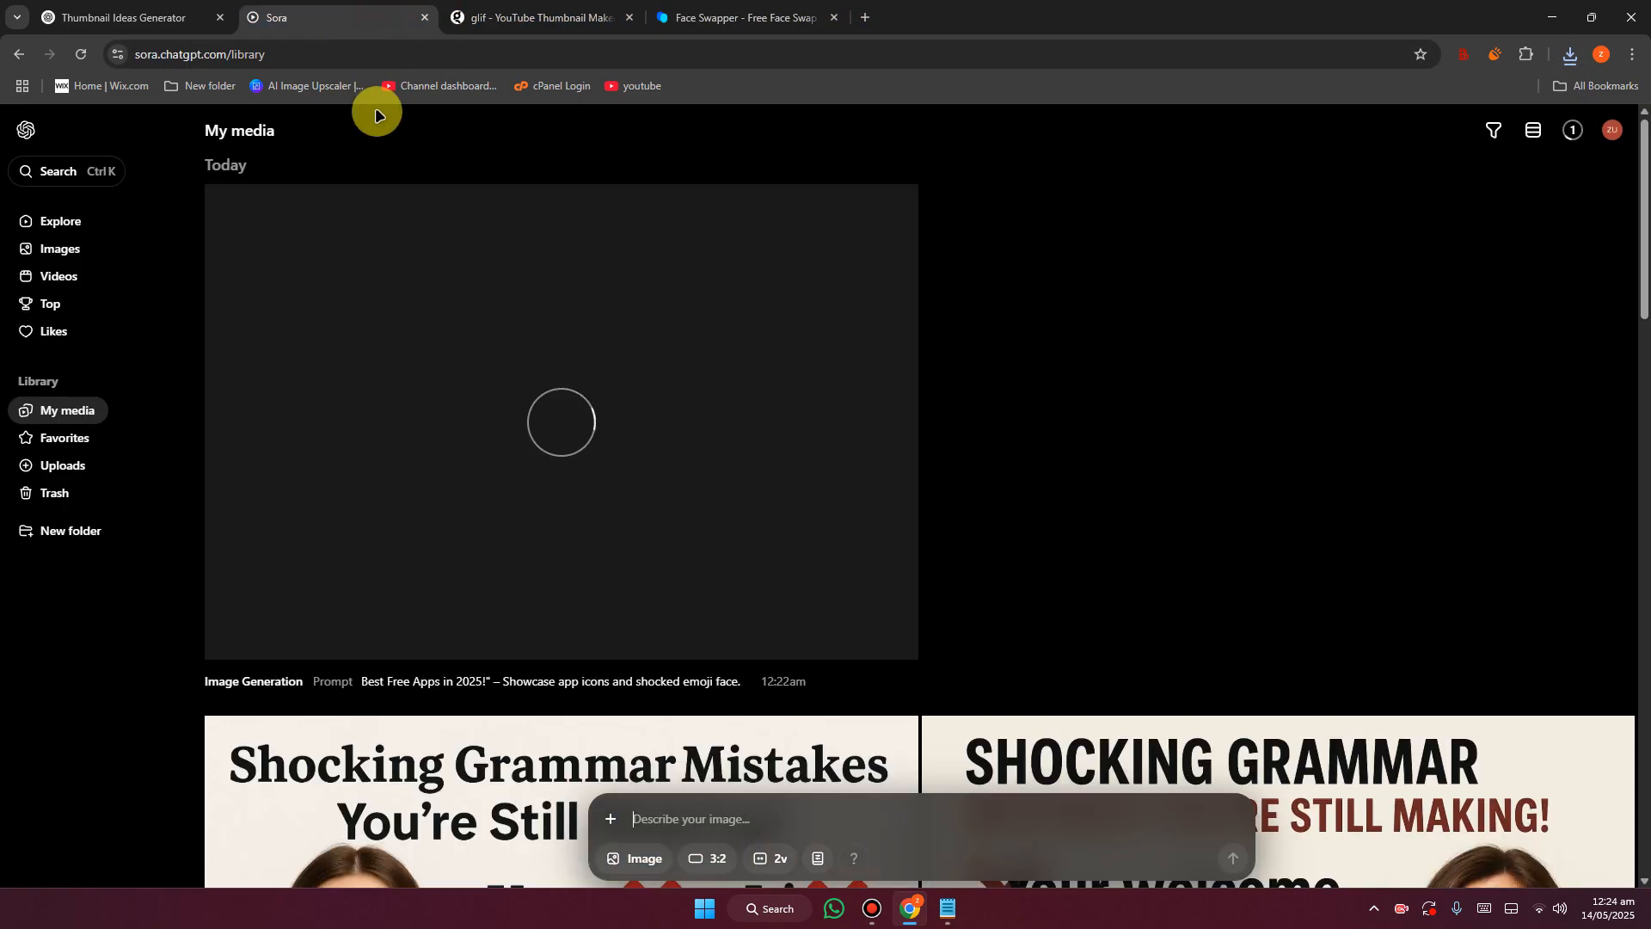
left_click(513, 18)
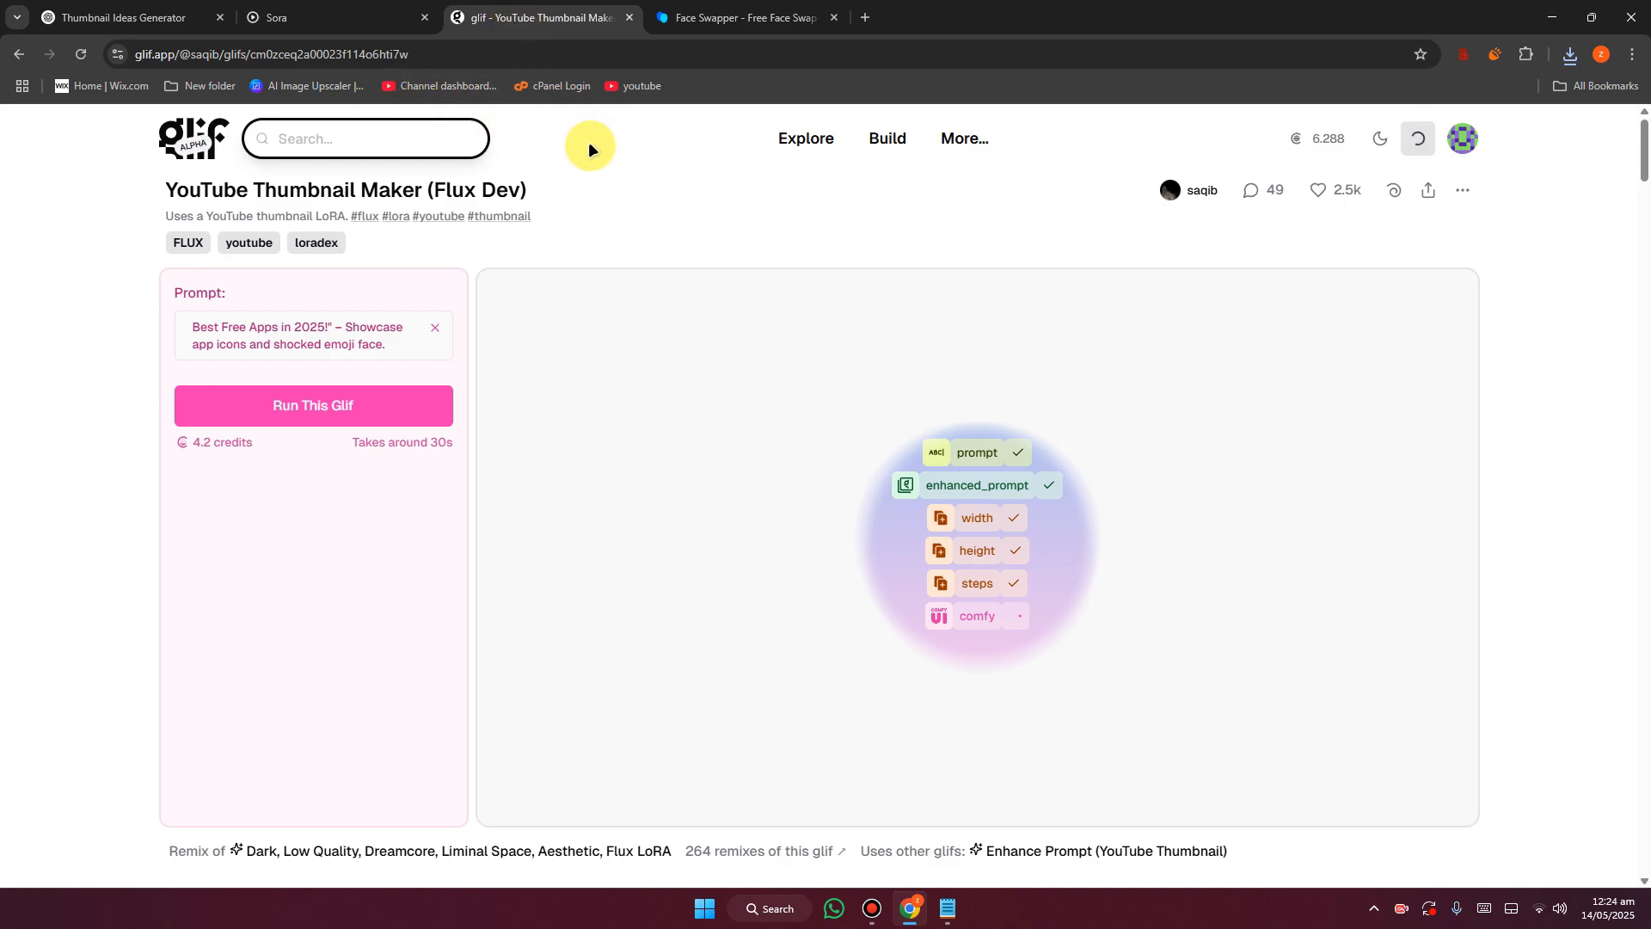
left_click(325, 10)
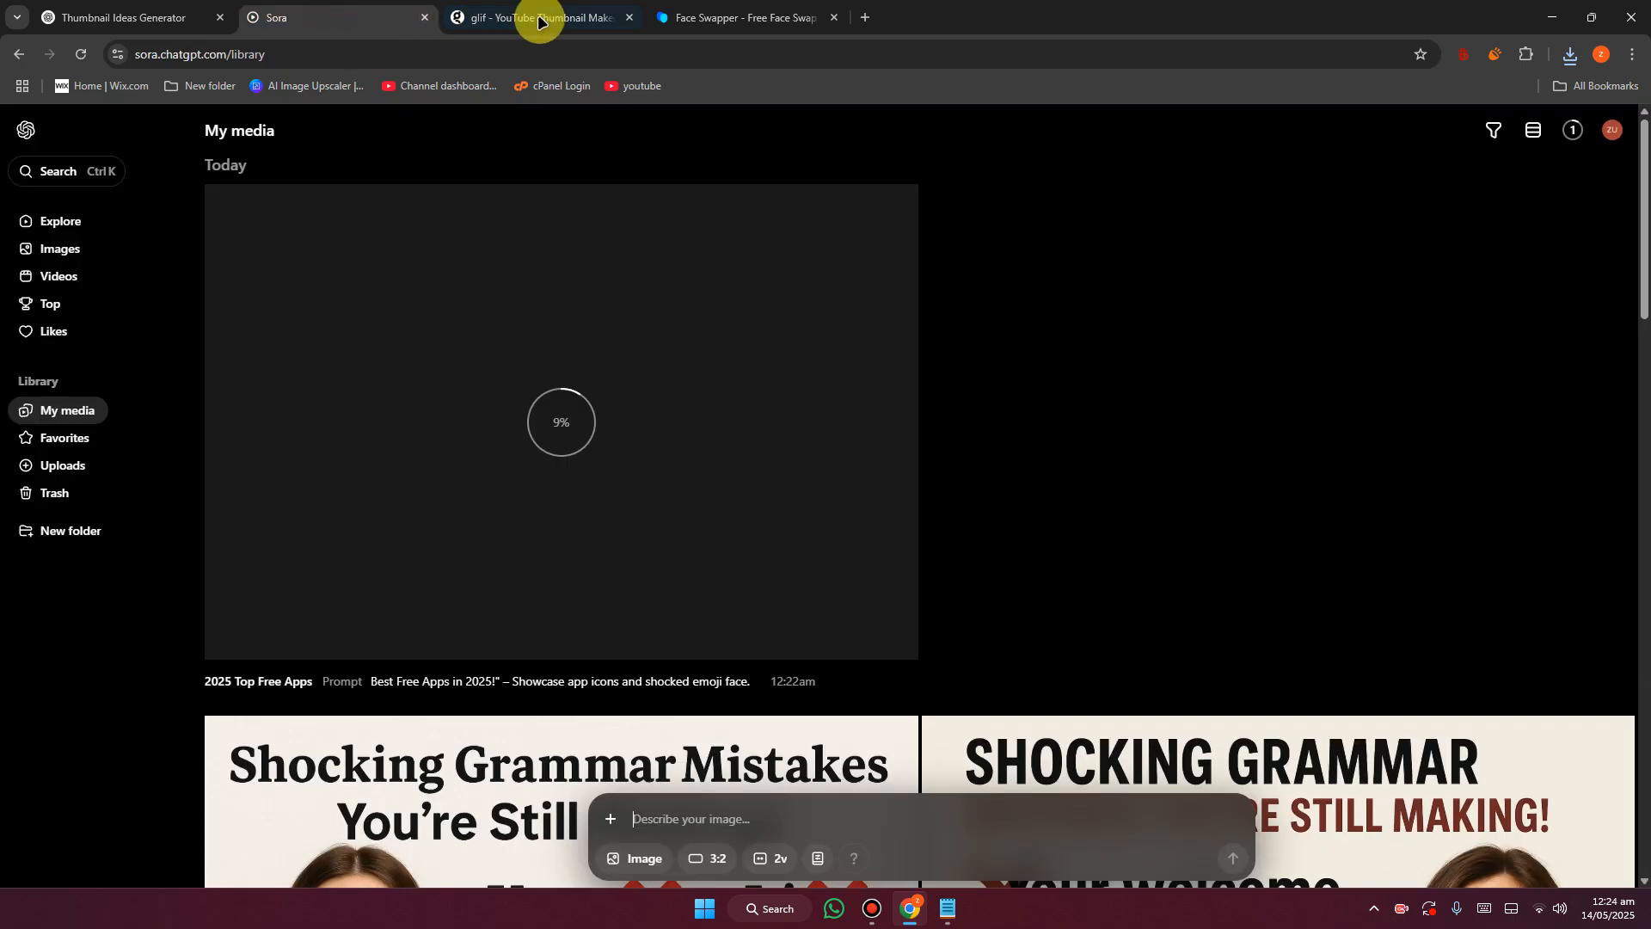
left_click(520, 8)
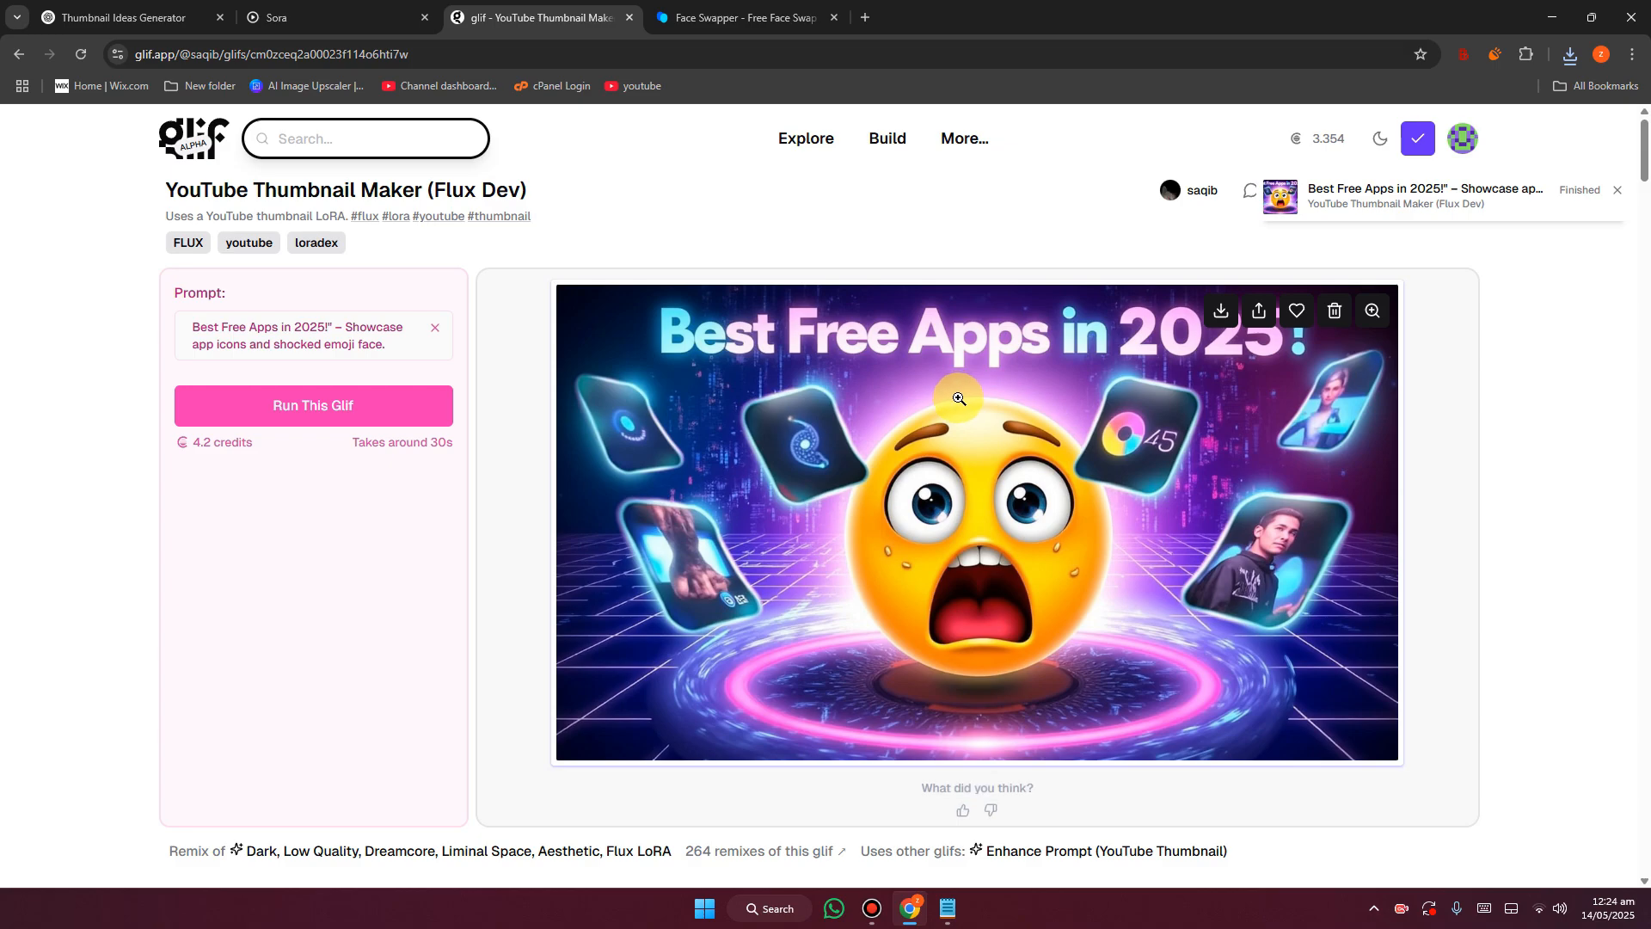
left_click(164, 17)
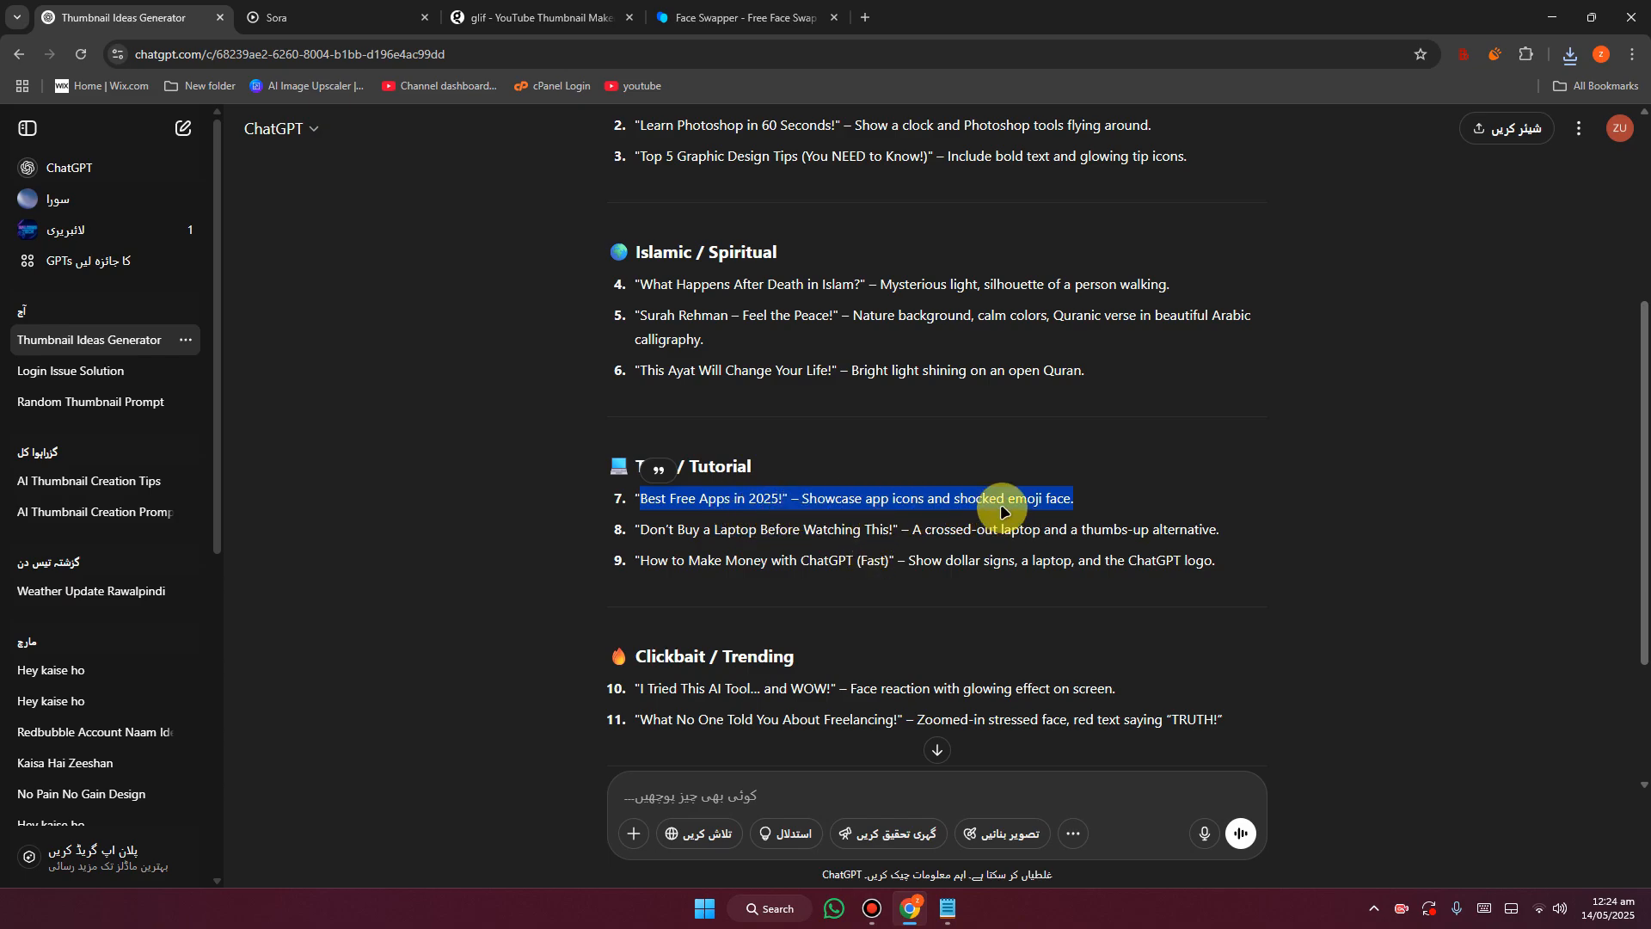
left_click(370, 17)
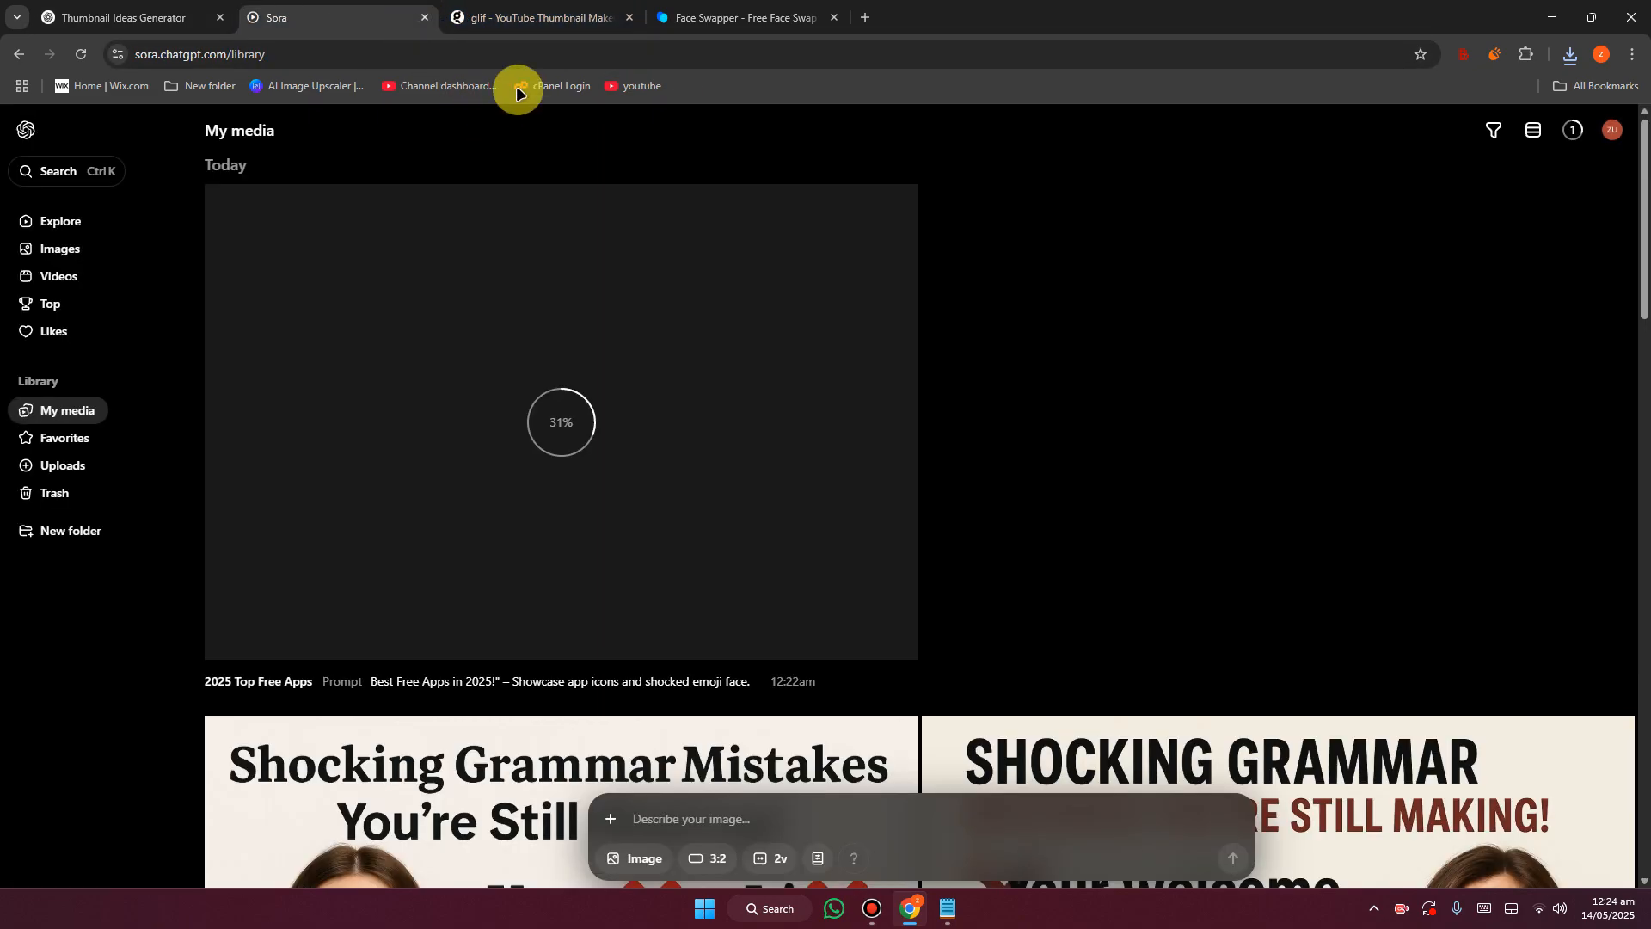
key("ctrl+Tab")
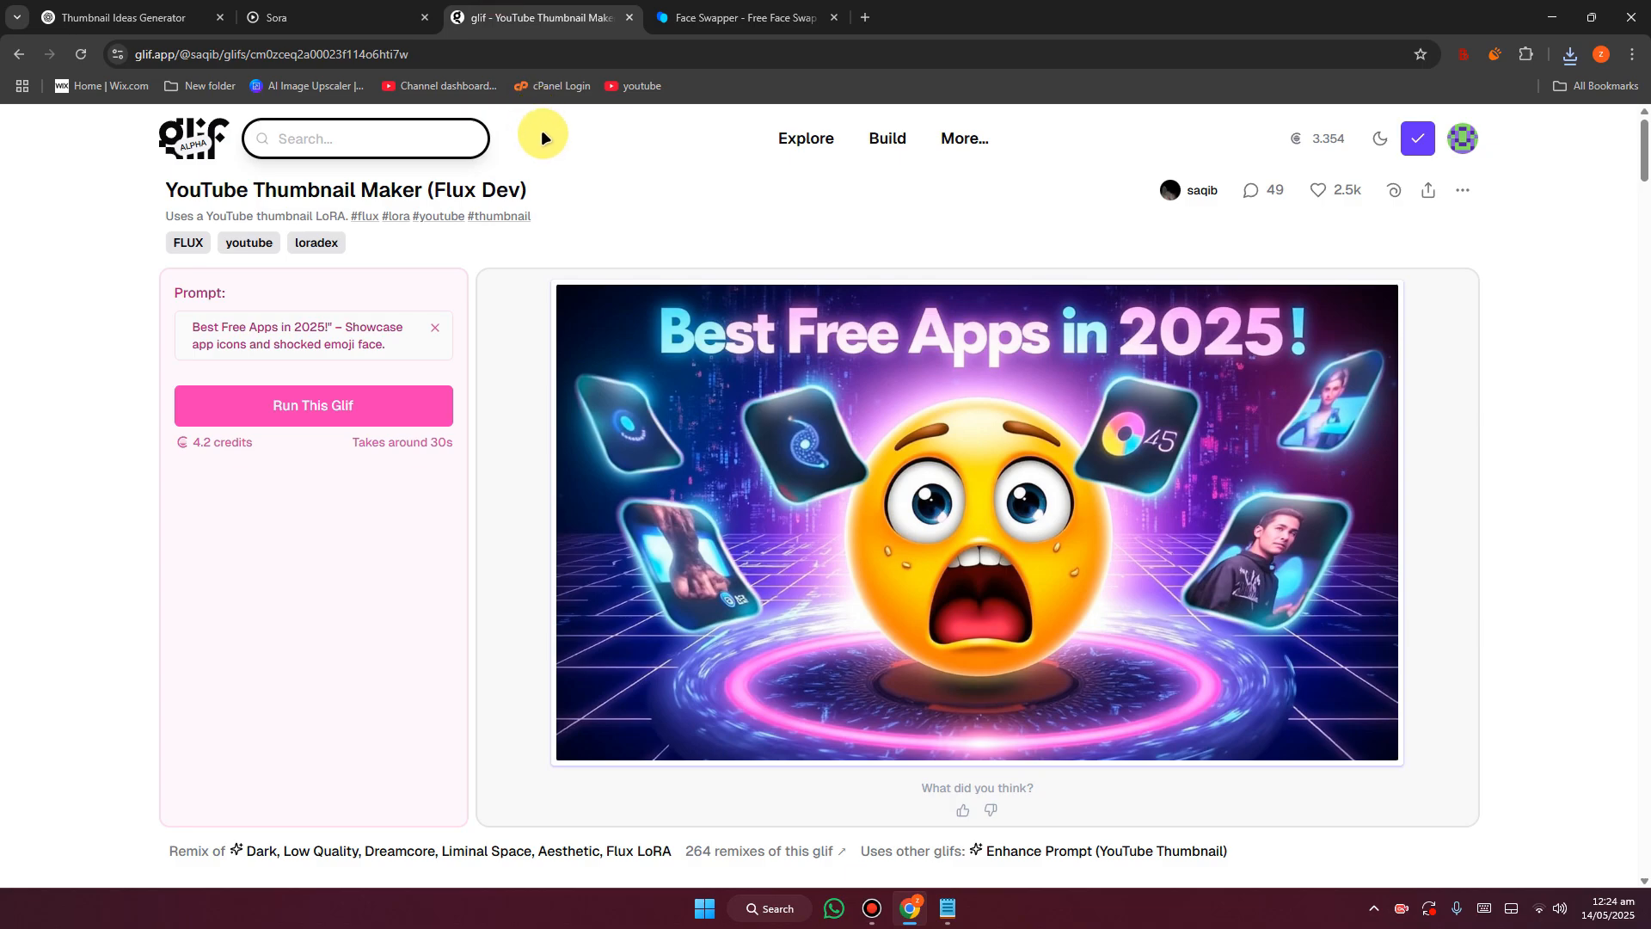
left_click(344, 15)
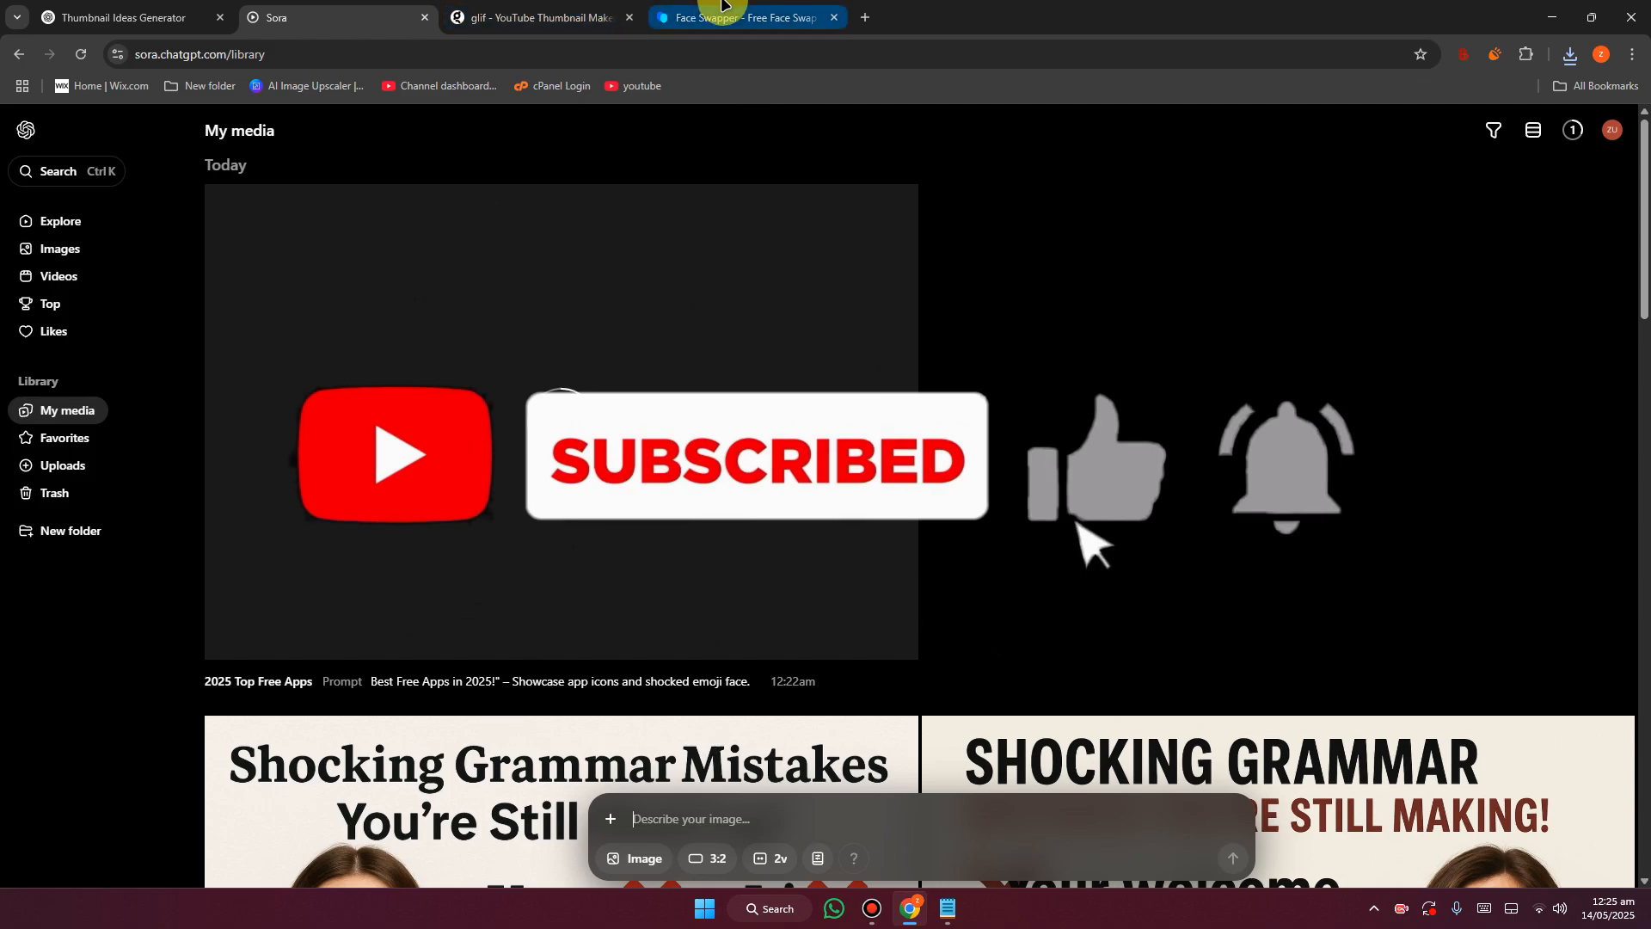
left_click(546, 16)
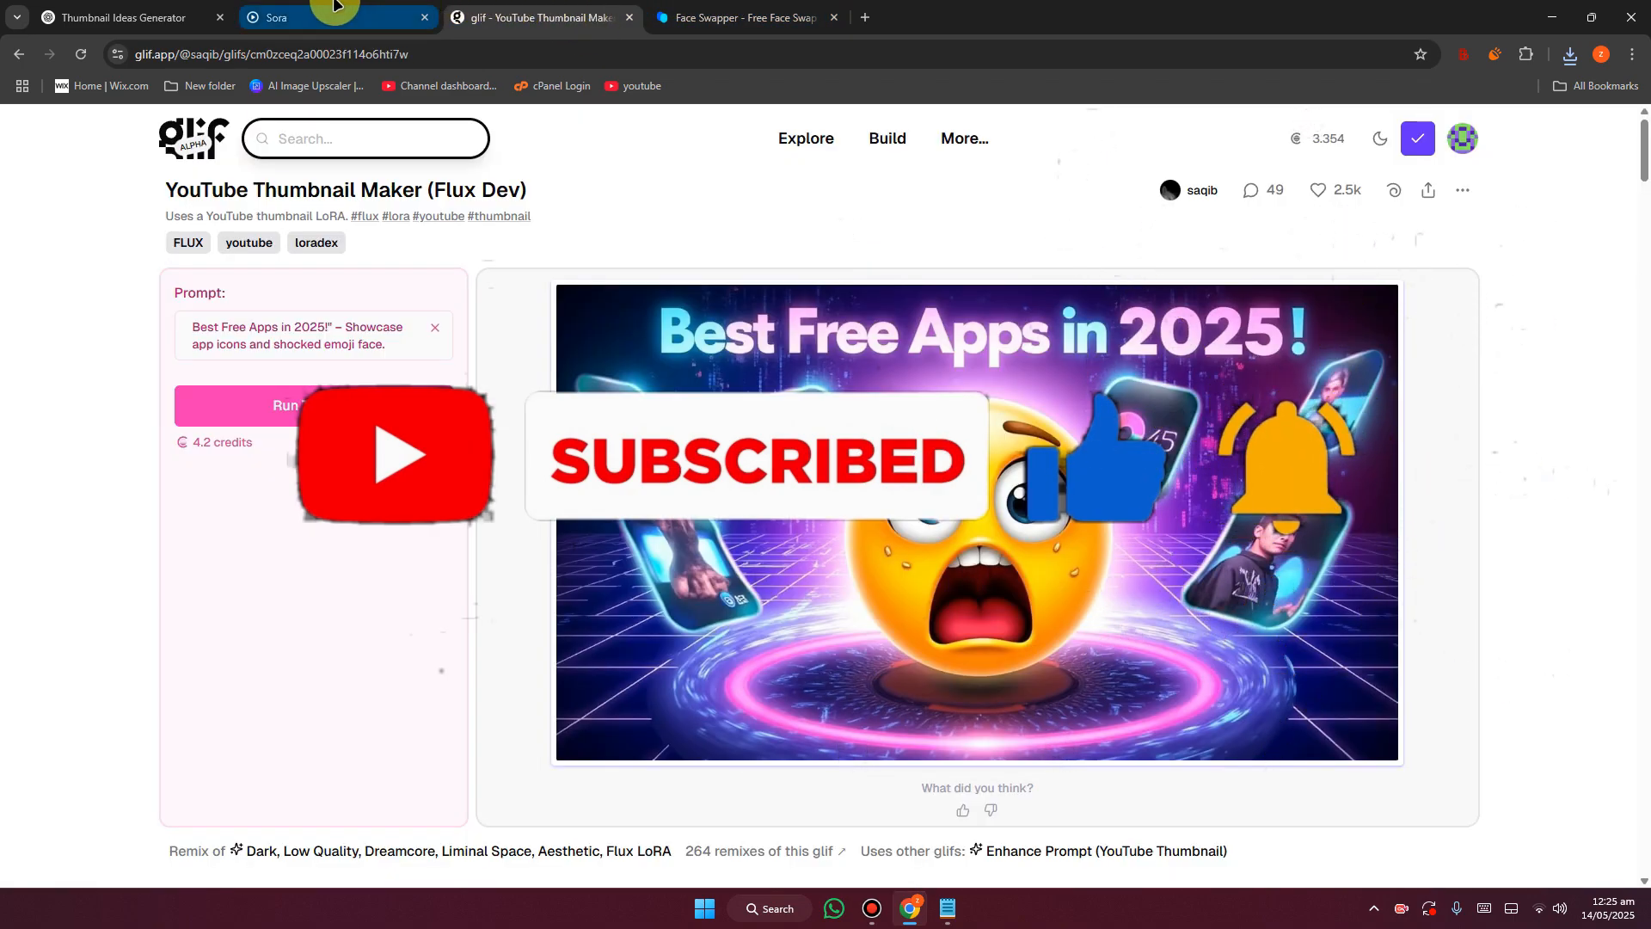
left_click(370, 17)
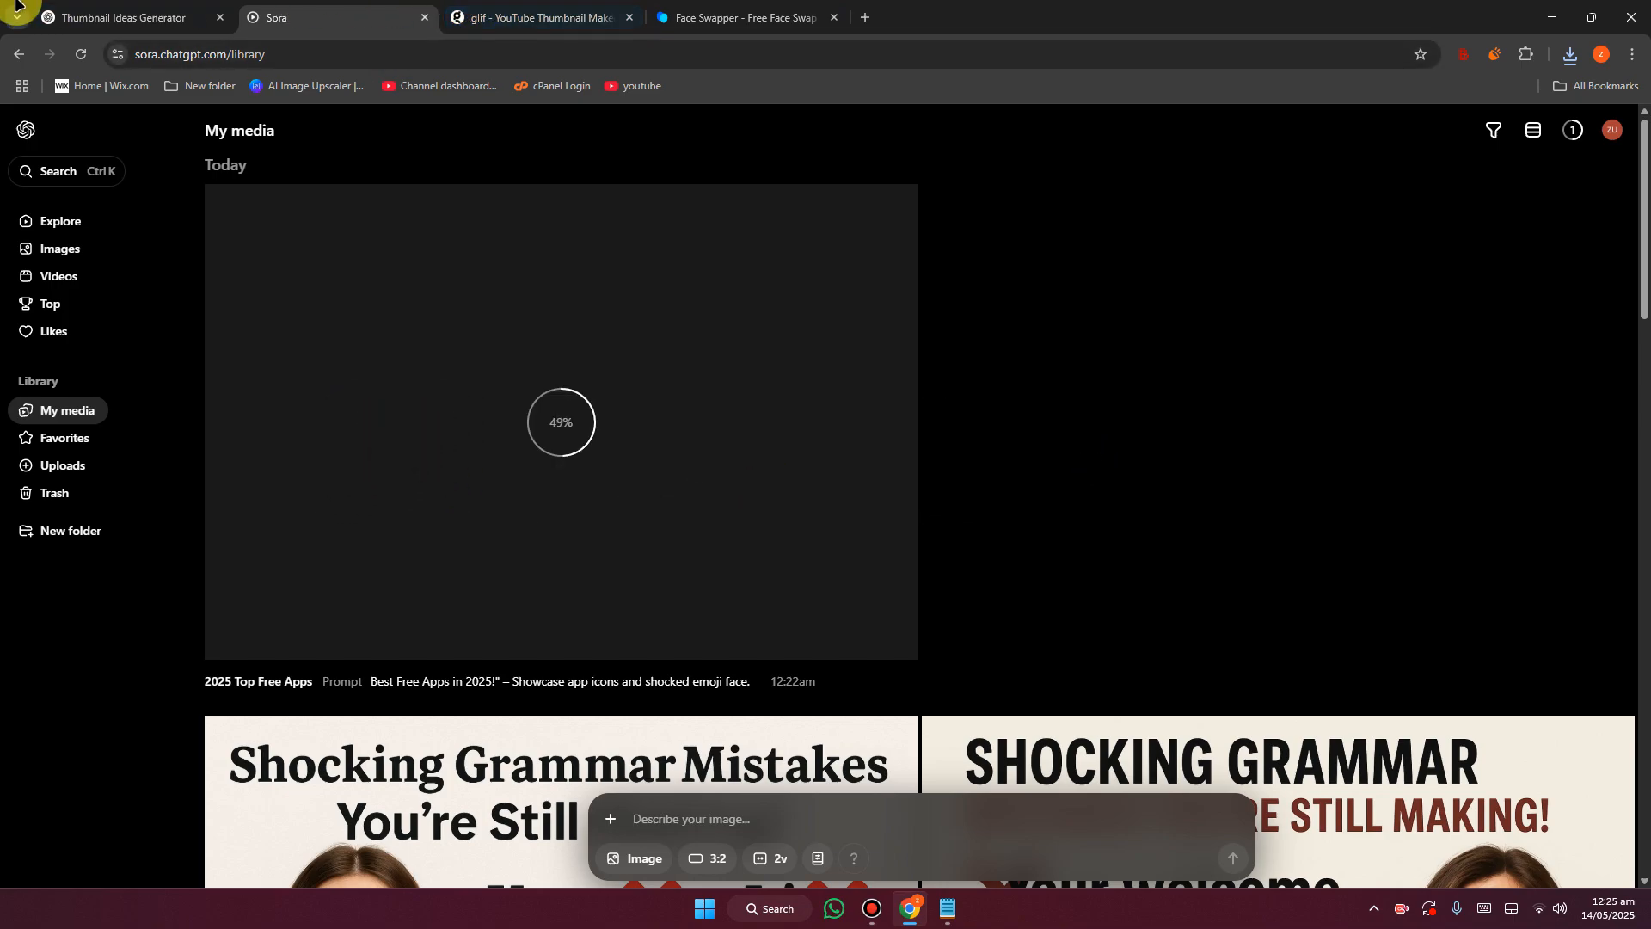
Copy the "I Tried This AI Tool... and WOW!" prompt from the Clickbait / Trending section of the ChatGPT conversation.
left_click(121, 17)
scroll(637, 657, "down", 2)
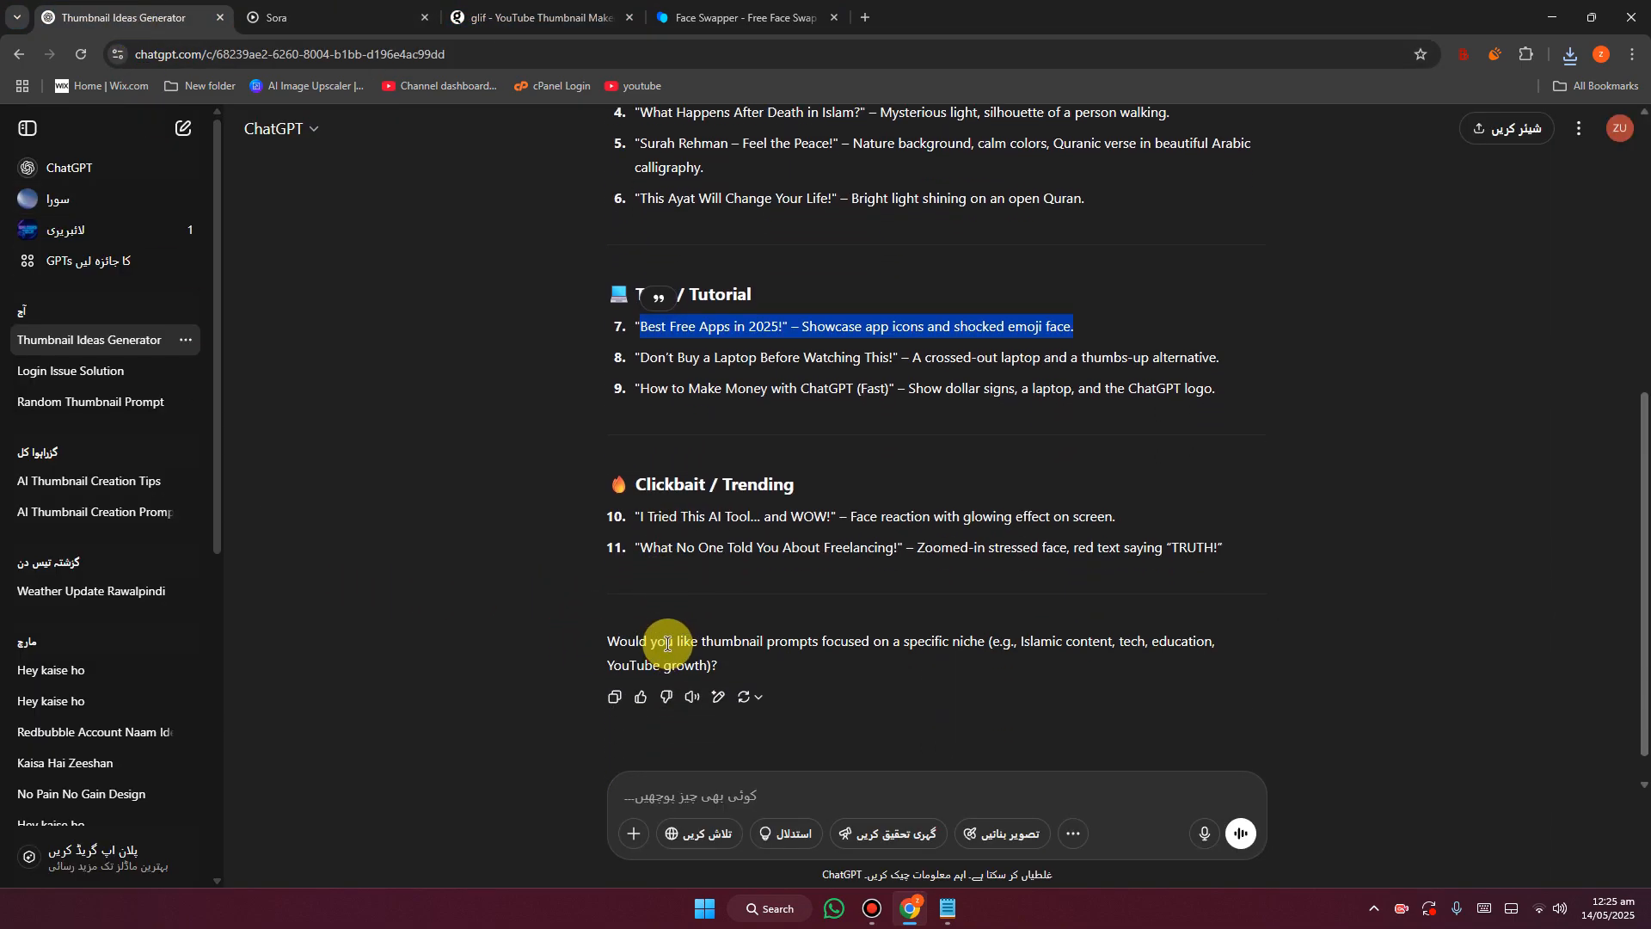
left_click_drag(638, 516, 828, 516)
left_click_drag(1053, 514, 1126, 520)
key("ctrl+c")
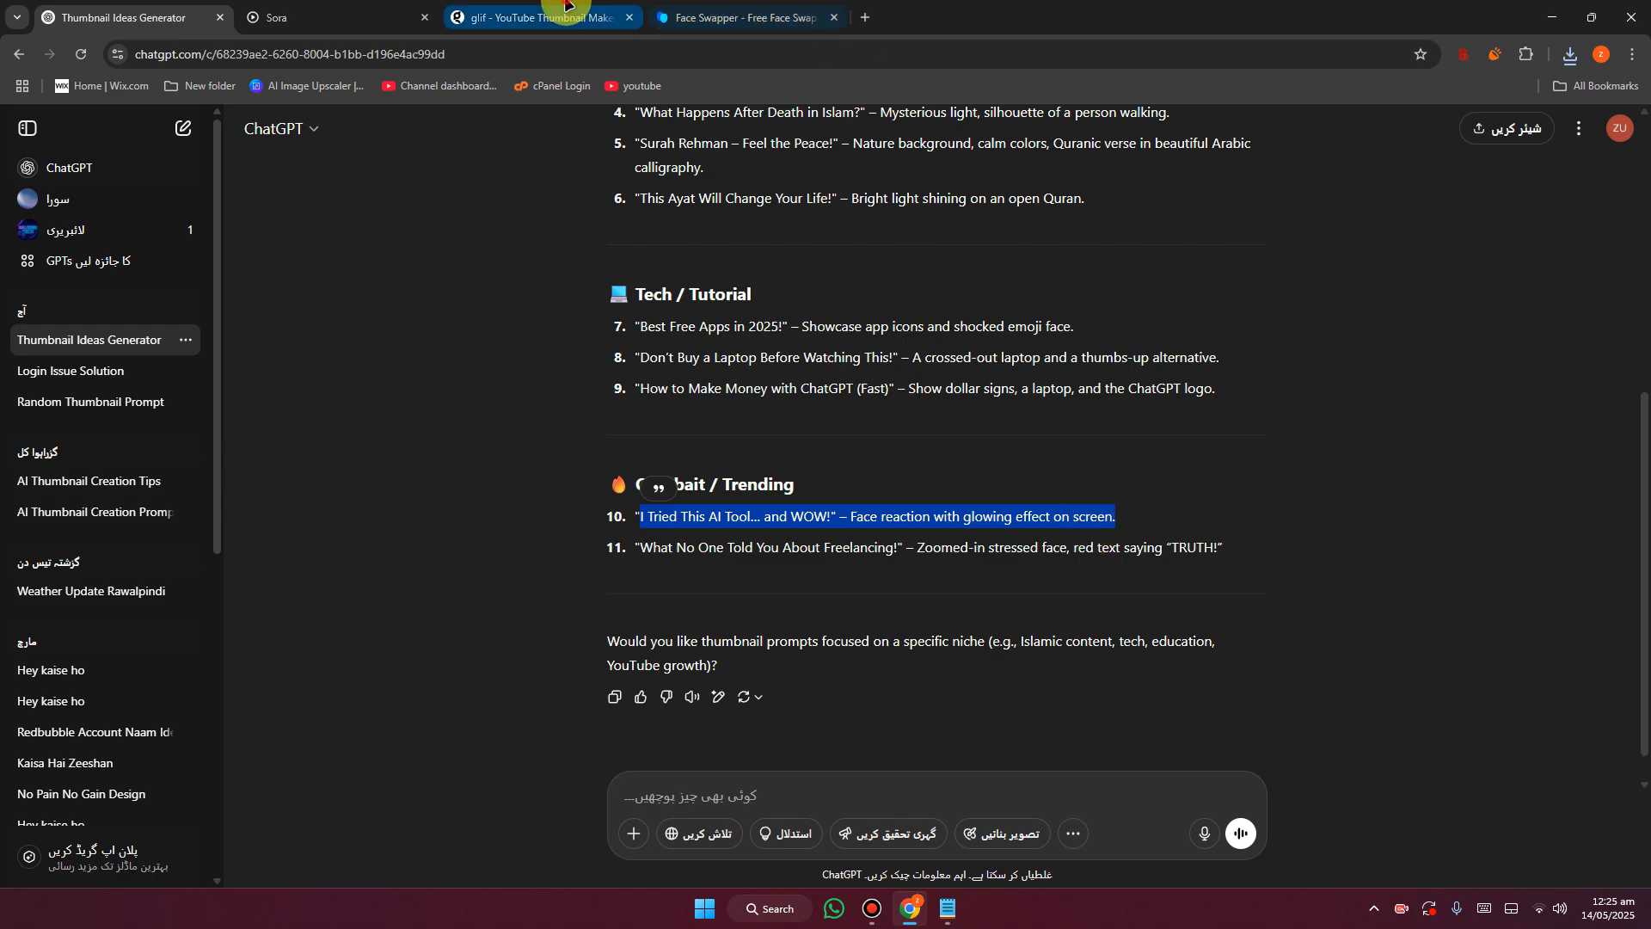
Replace the prompt in glif's YouTube Thumbnail Maker with the copied "I Tried This AI Tool... and WOW!" prompt and run the glif.
left_click(537, 17)
left_click(435, 328)
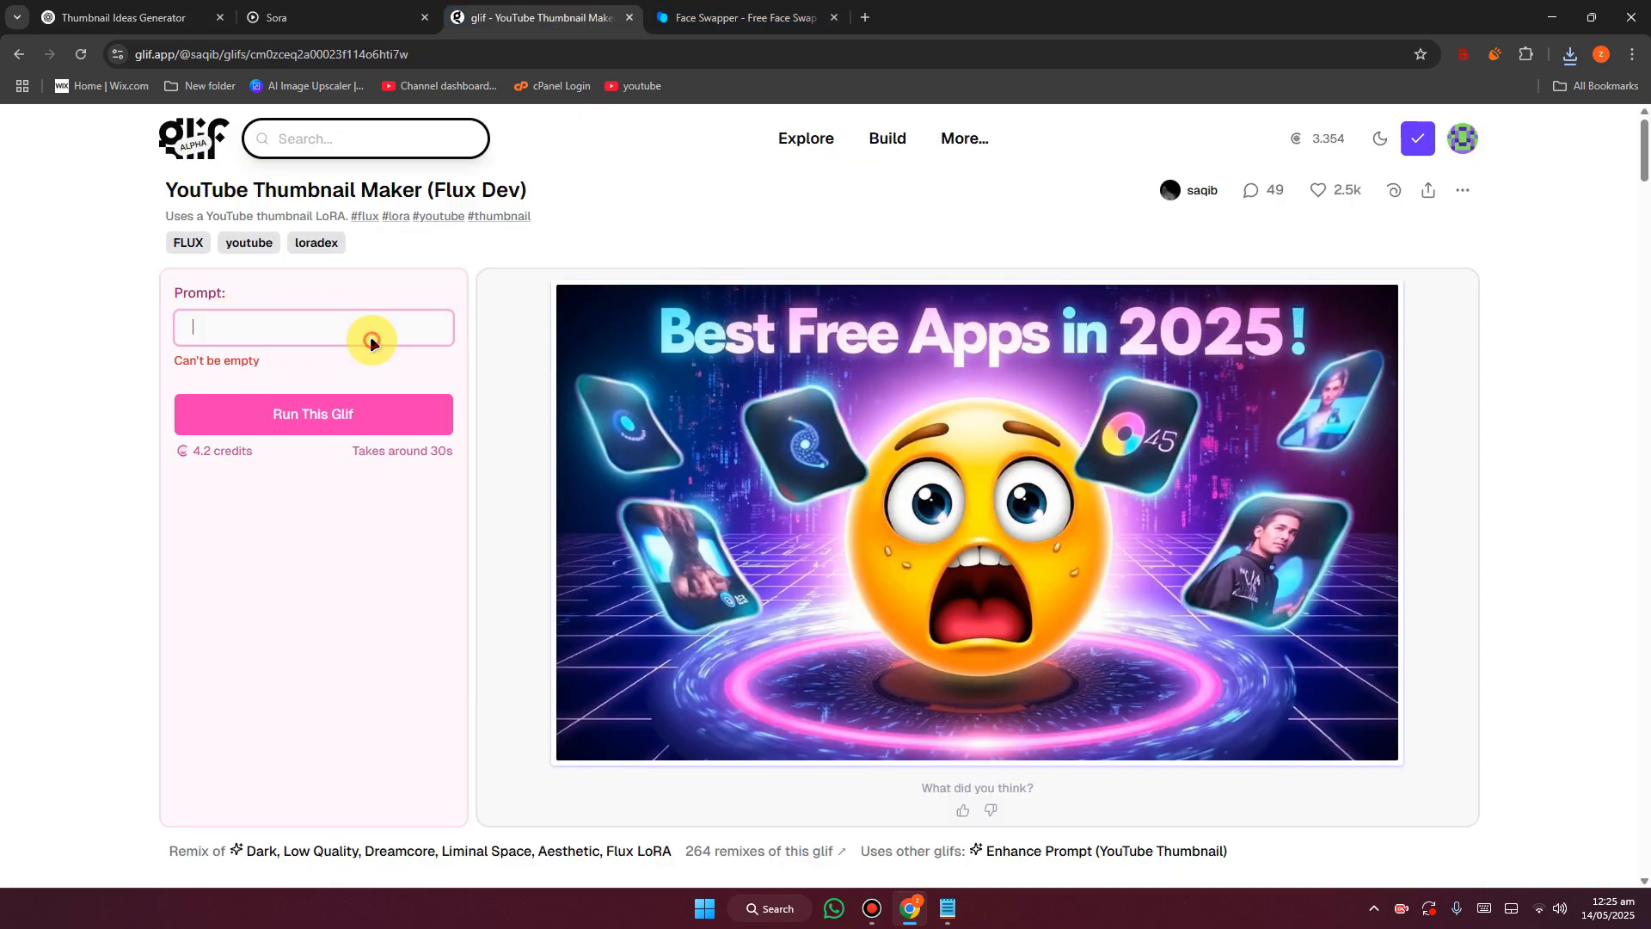
key("ctrl+v")
left_click(383, 404)
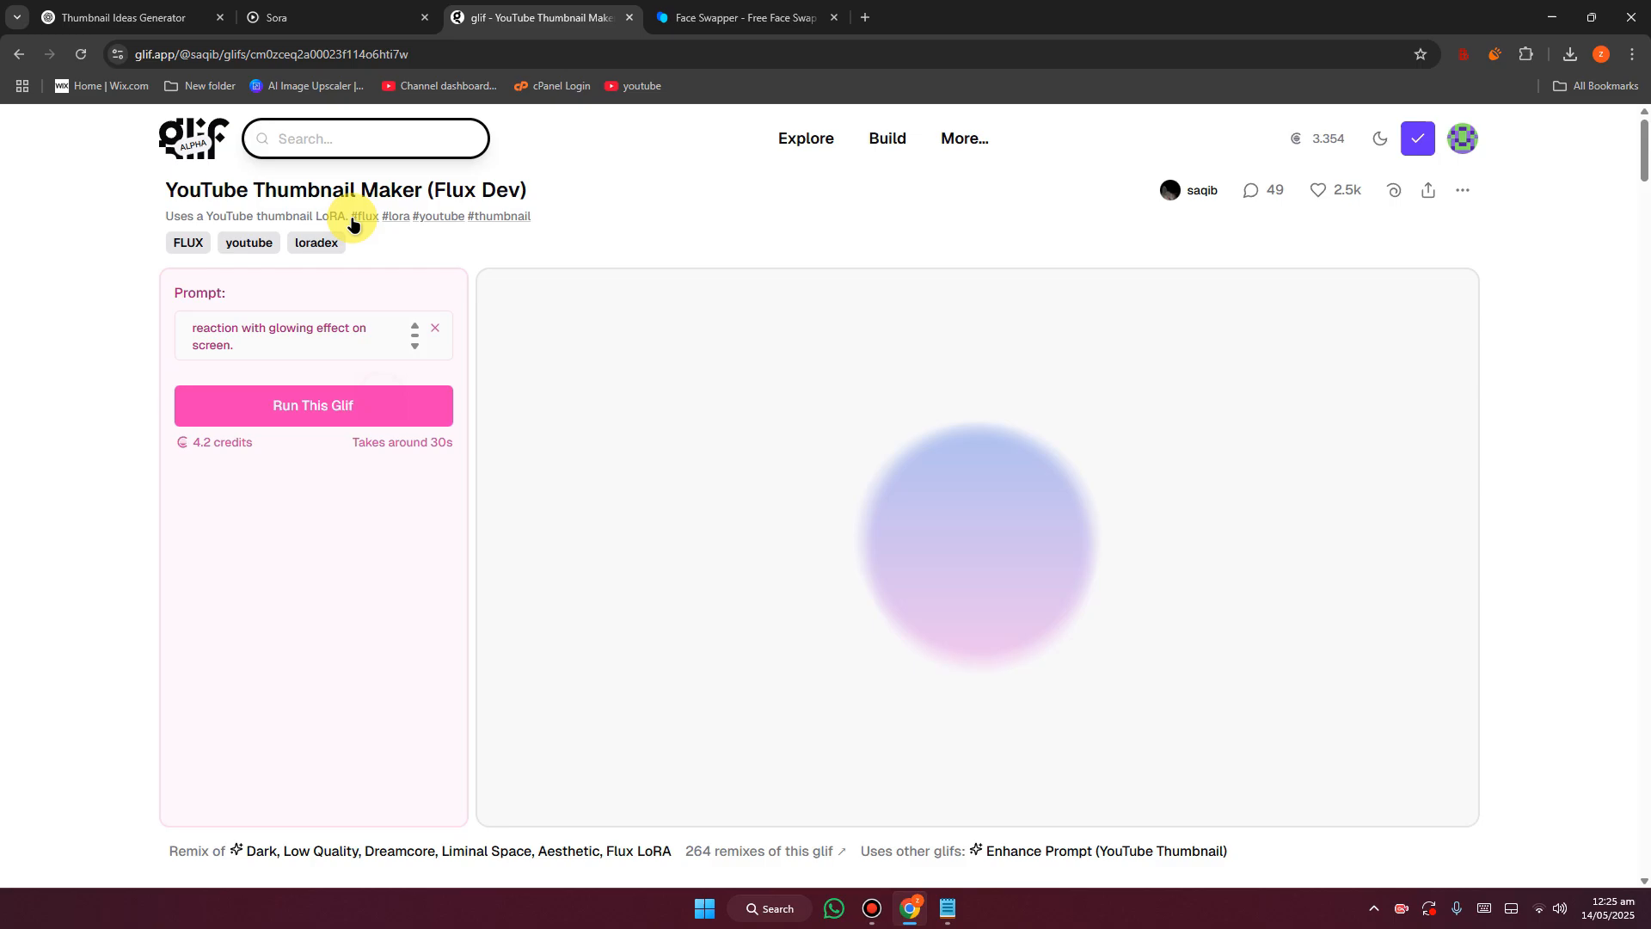
Check the "Best Free Apps in 2025!" generation in Sora, review the earlier thumbnails in the library, and check glif's progress.
left_click(337, 9)
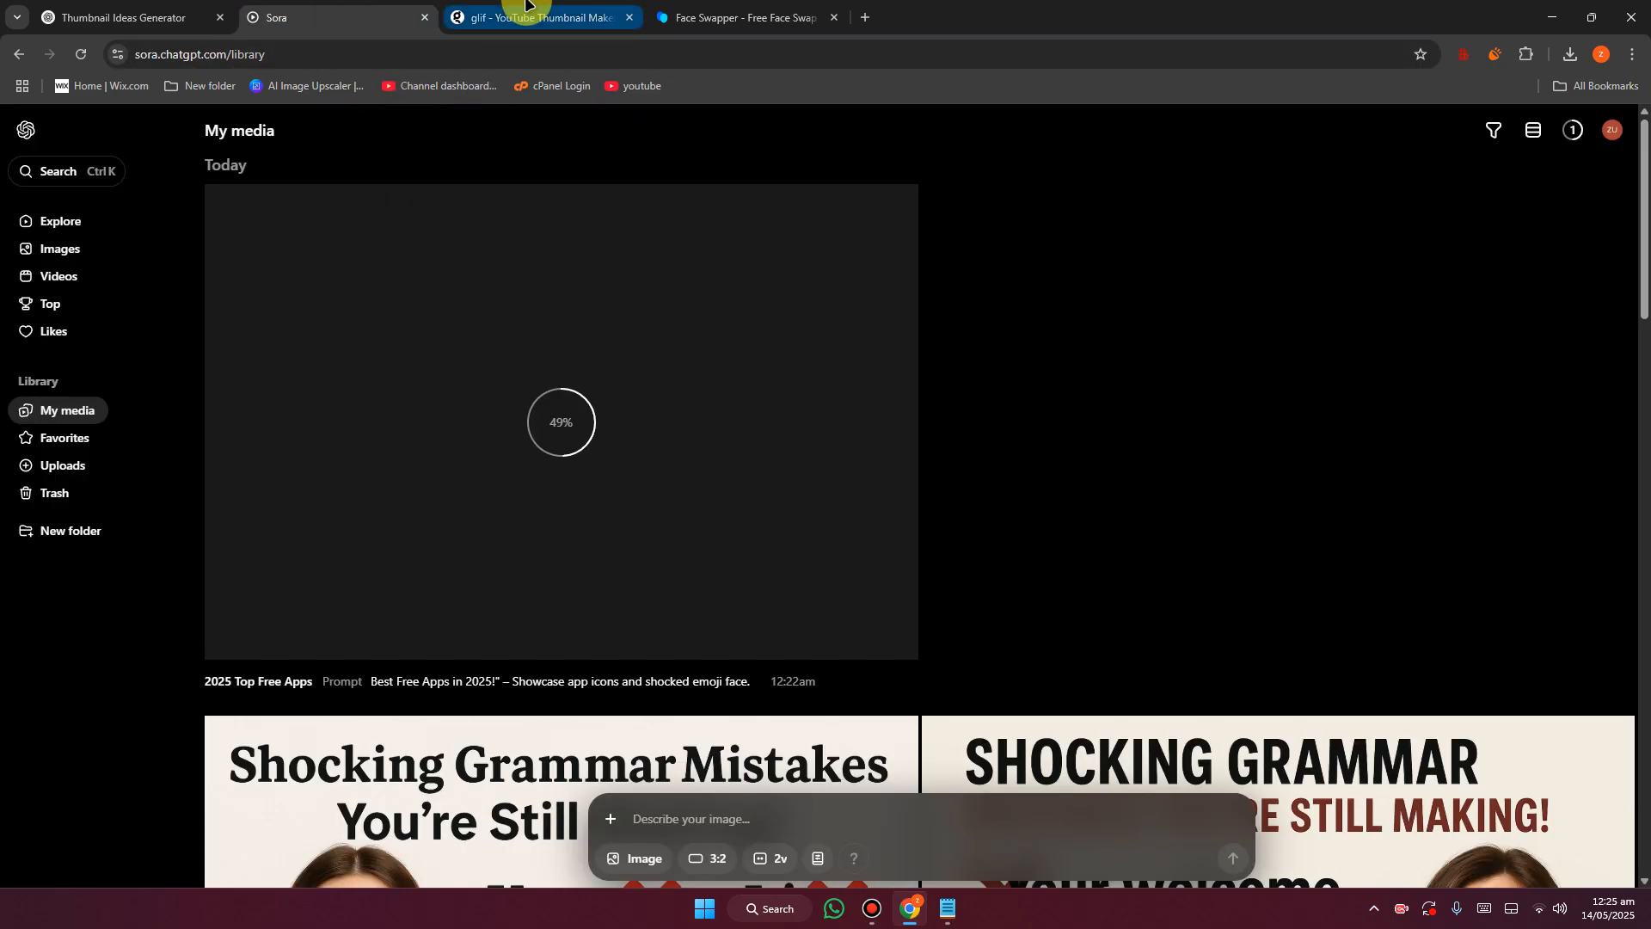
scroll(674, 344, "down", 10)
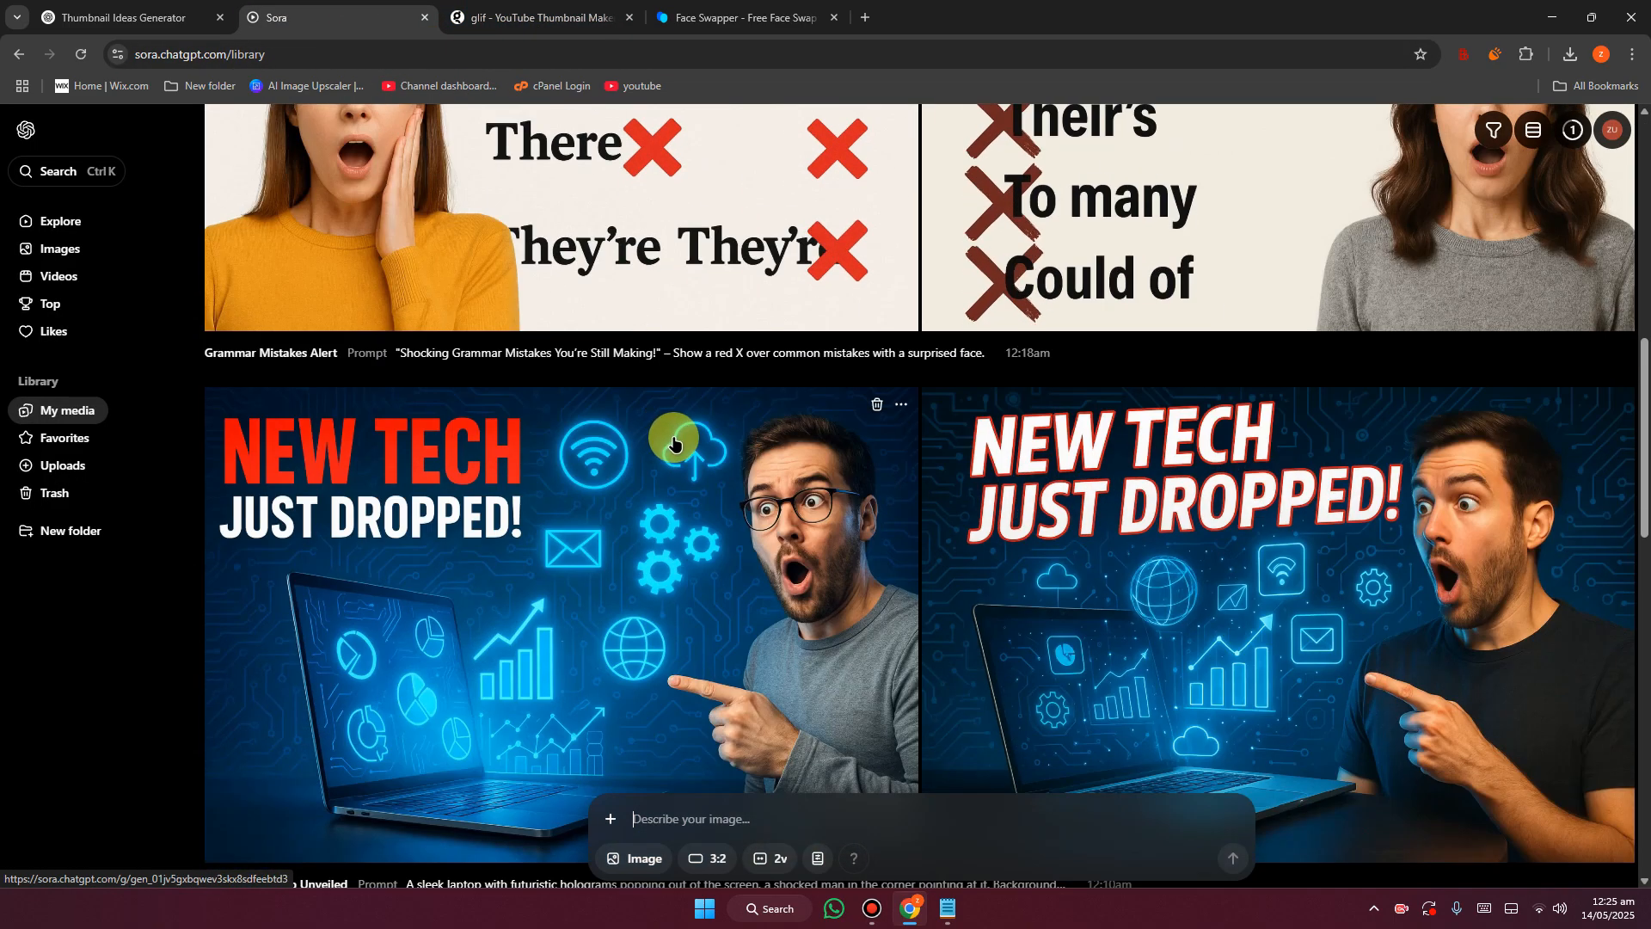
scroll(674, 443, "up", 3)
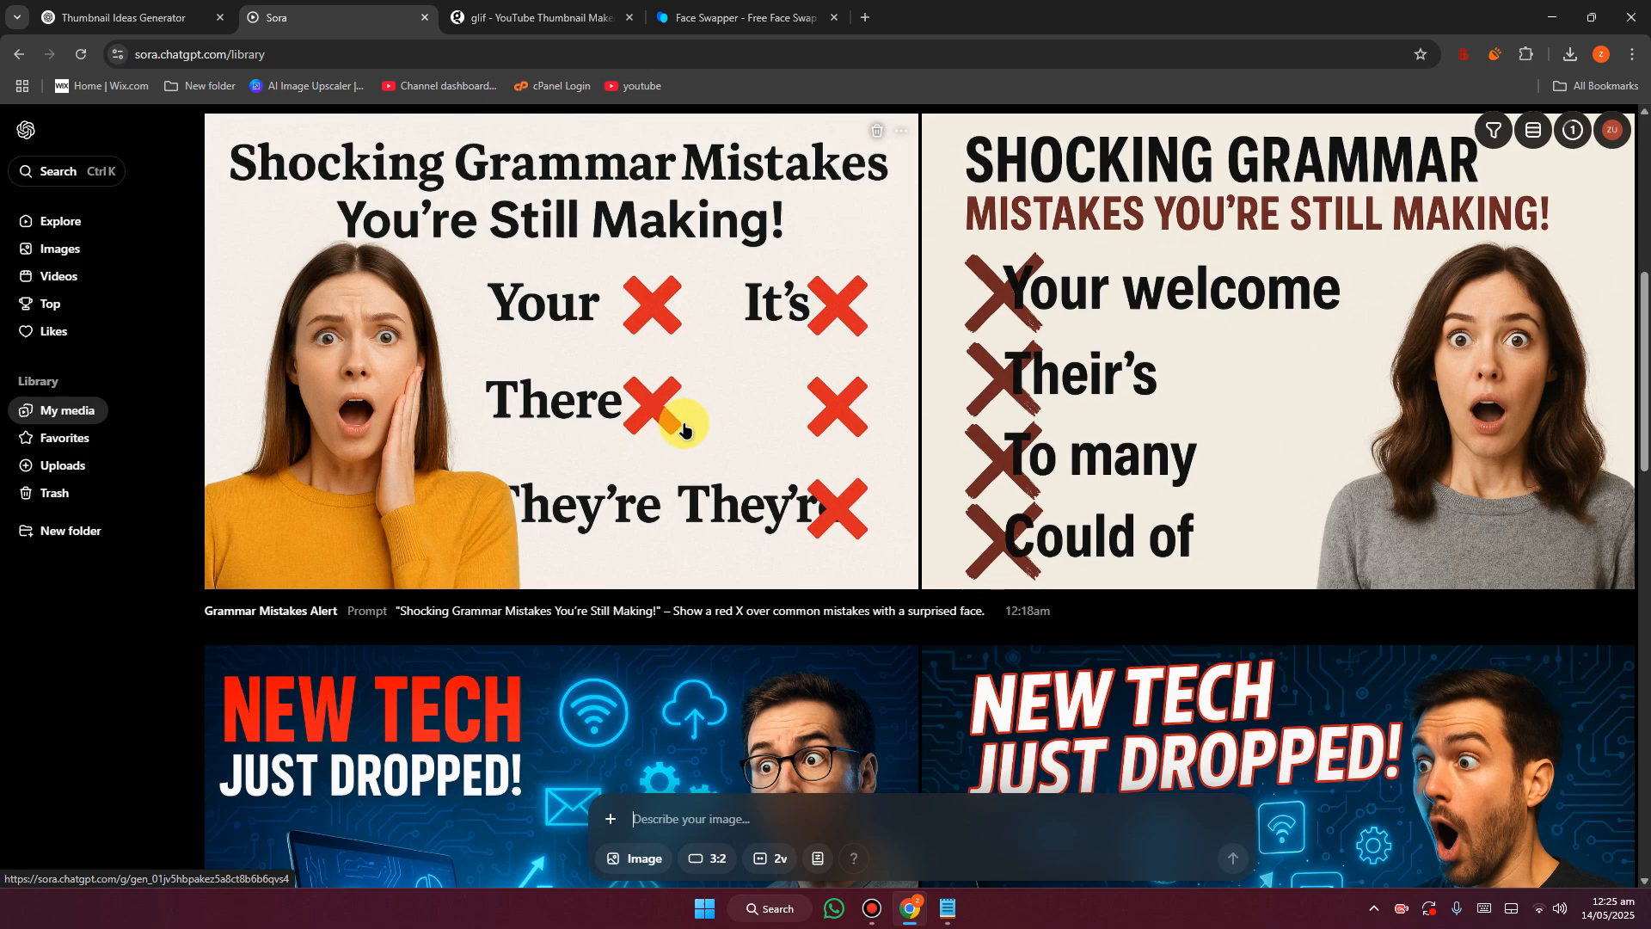
scroll(684, 429, "down", 5)
scroll(567, 159, "up", 1)
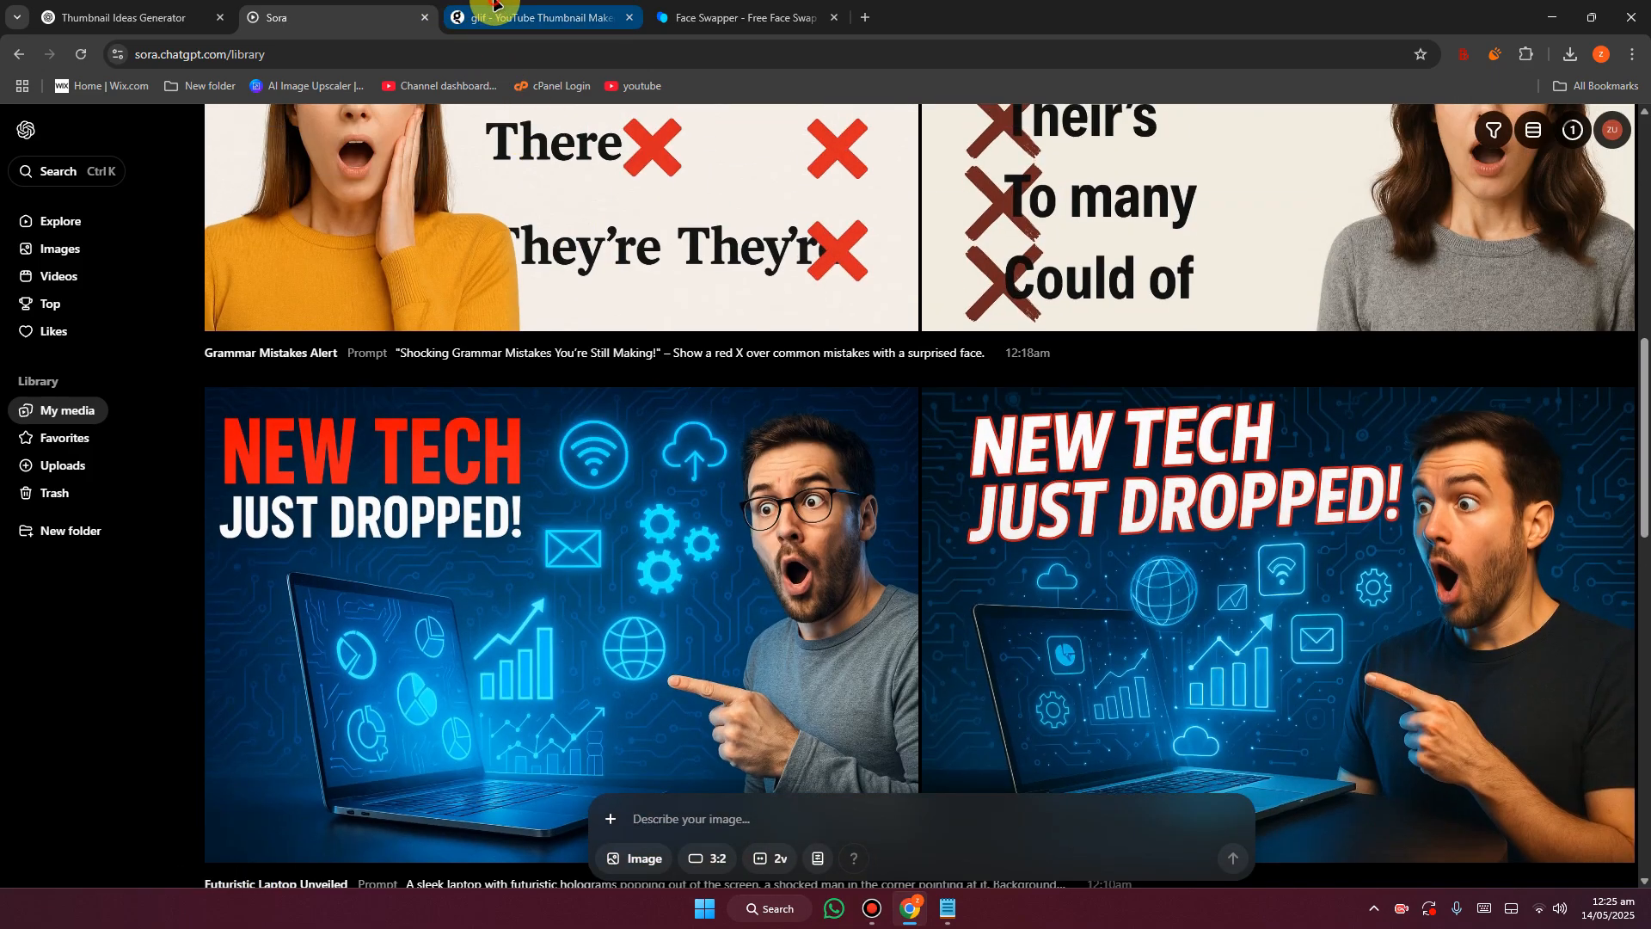
left_click(533, 17)
left_click(337, 19)
scroll(608, 349, "up", 7)
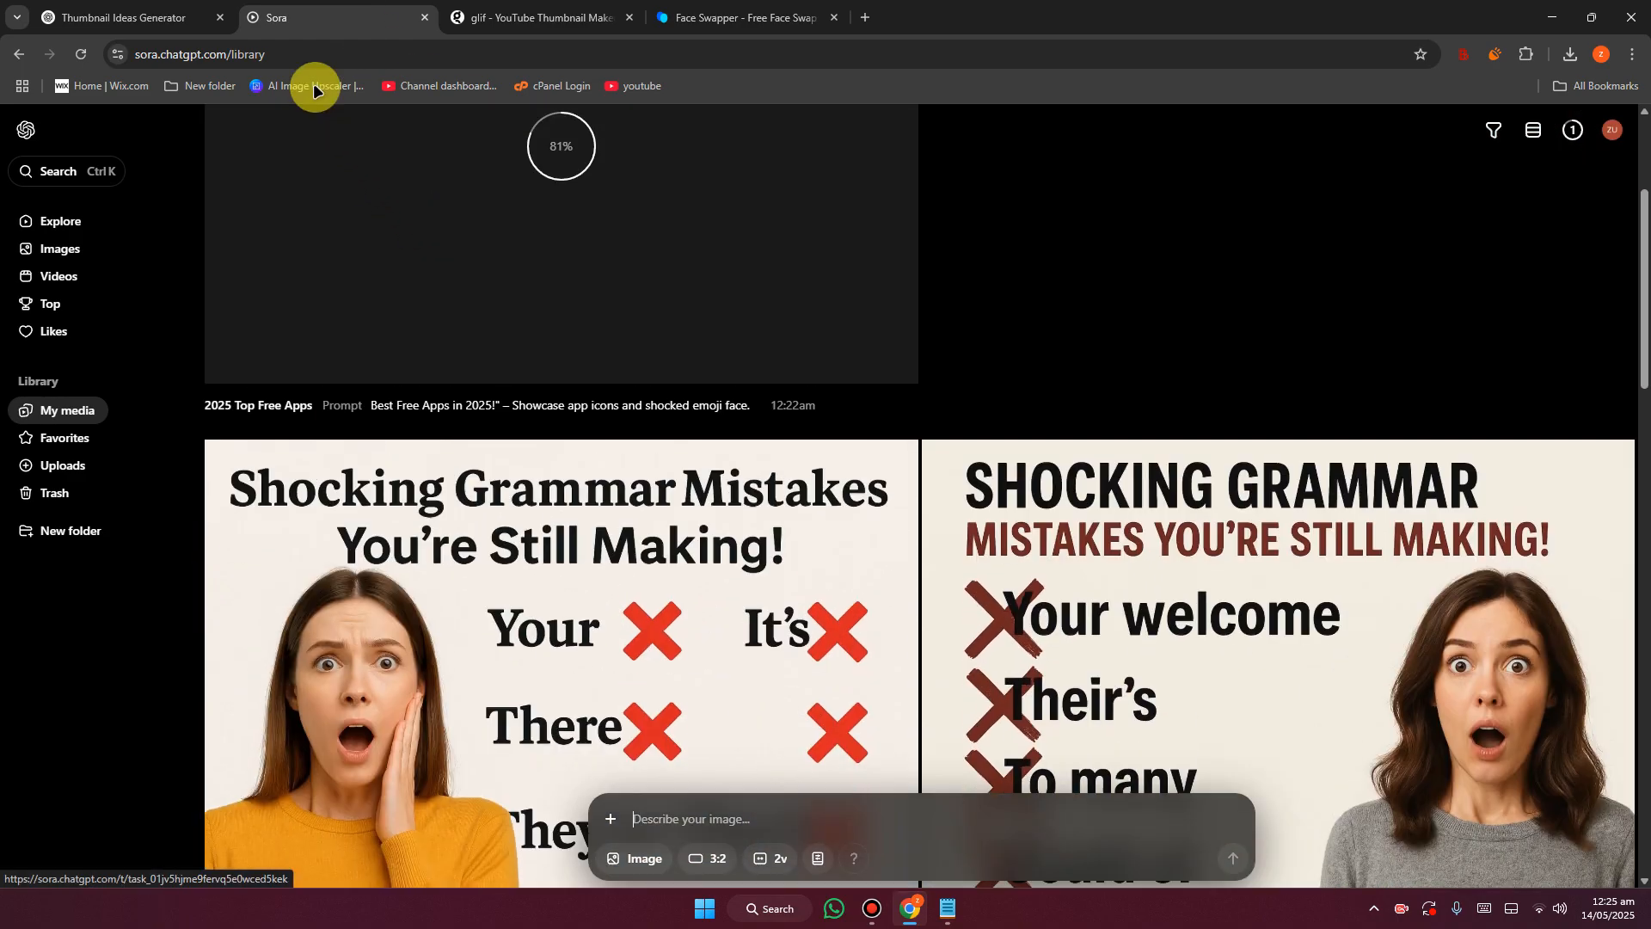
scroll(446, 276, "up", 3)
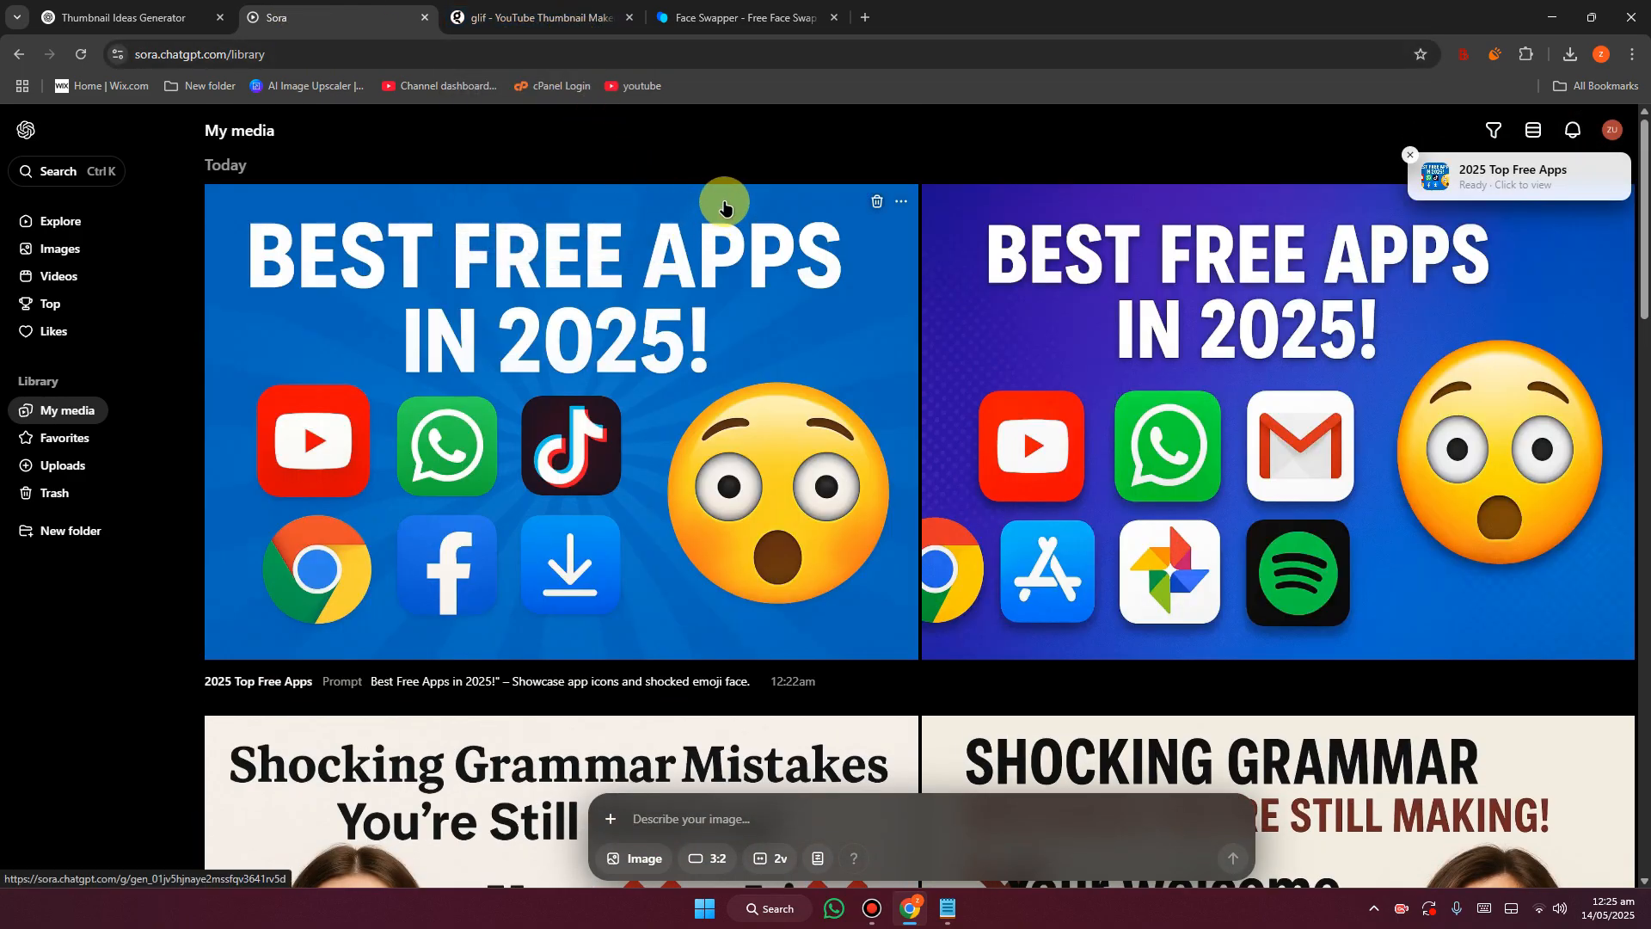
left_click(518, 9)
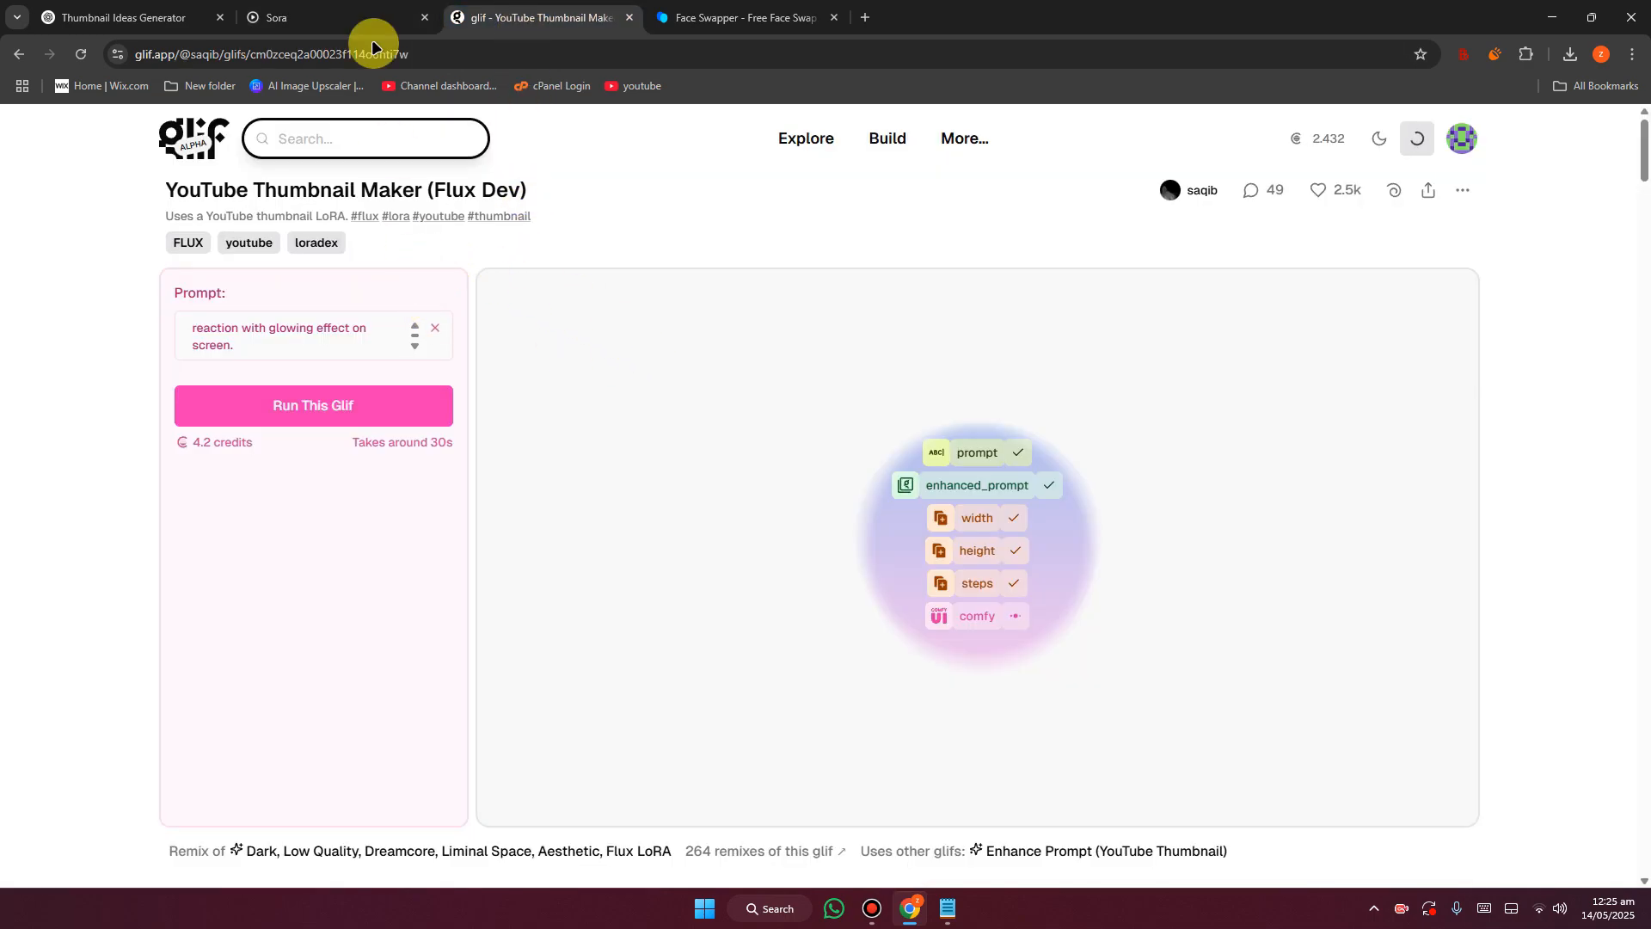
Submit the copied "I Tried This AI Tool... and WOW!" prompt in Sora to generate the thumbnail images.
left_click(356, 19)
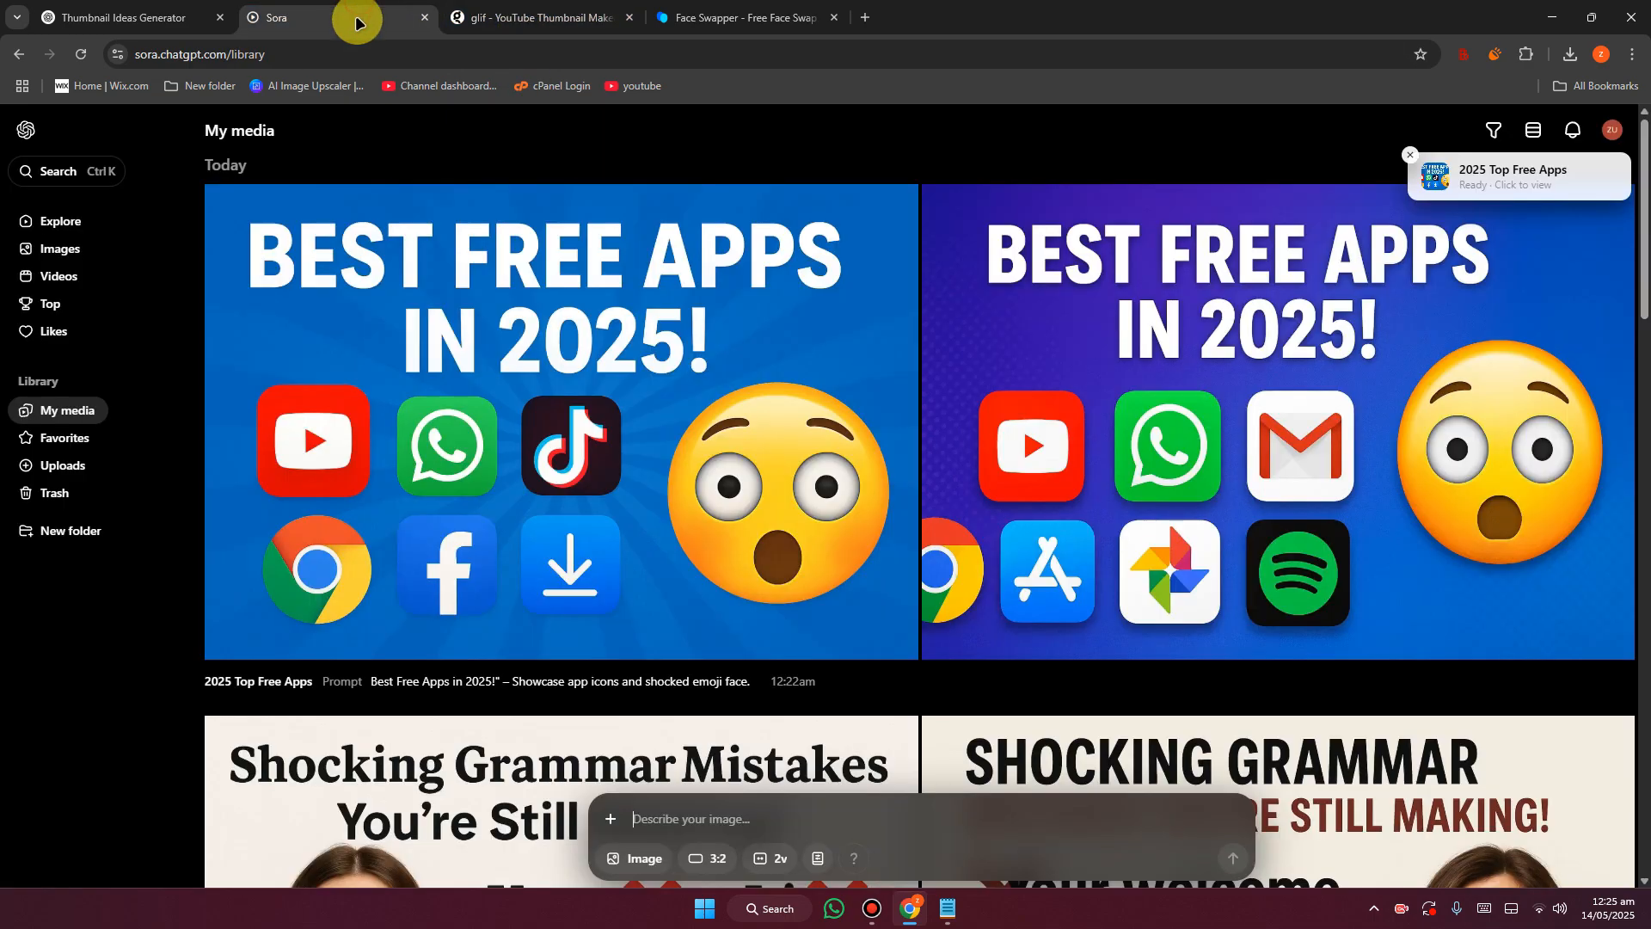
left_click(762, 810)
key("ctrl+v")
key("Return")
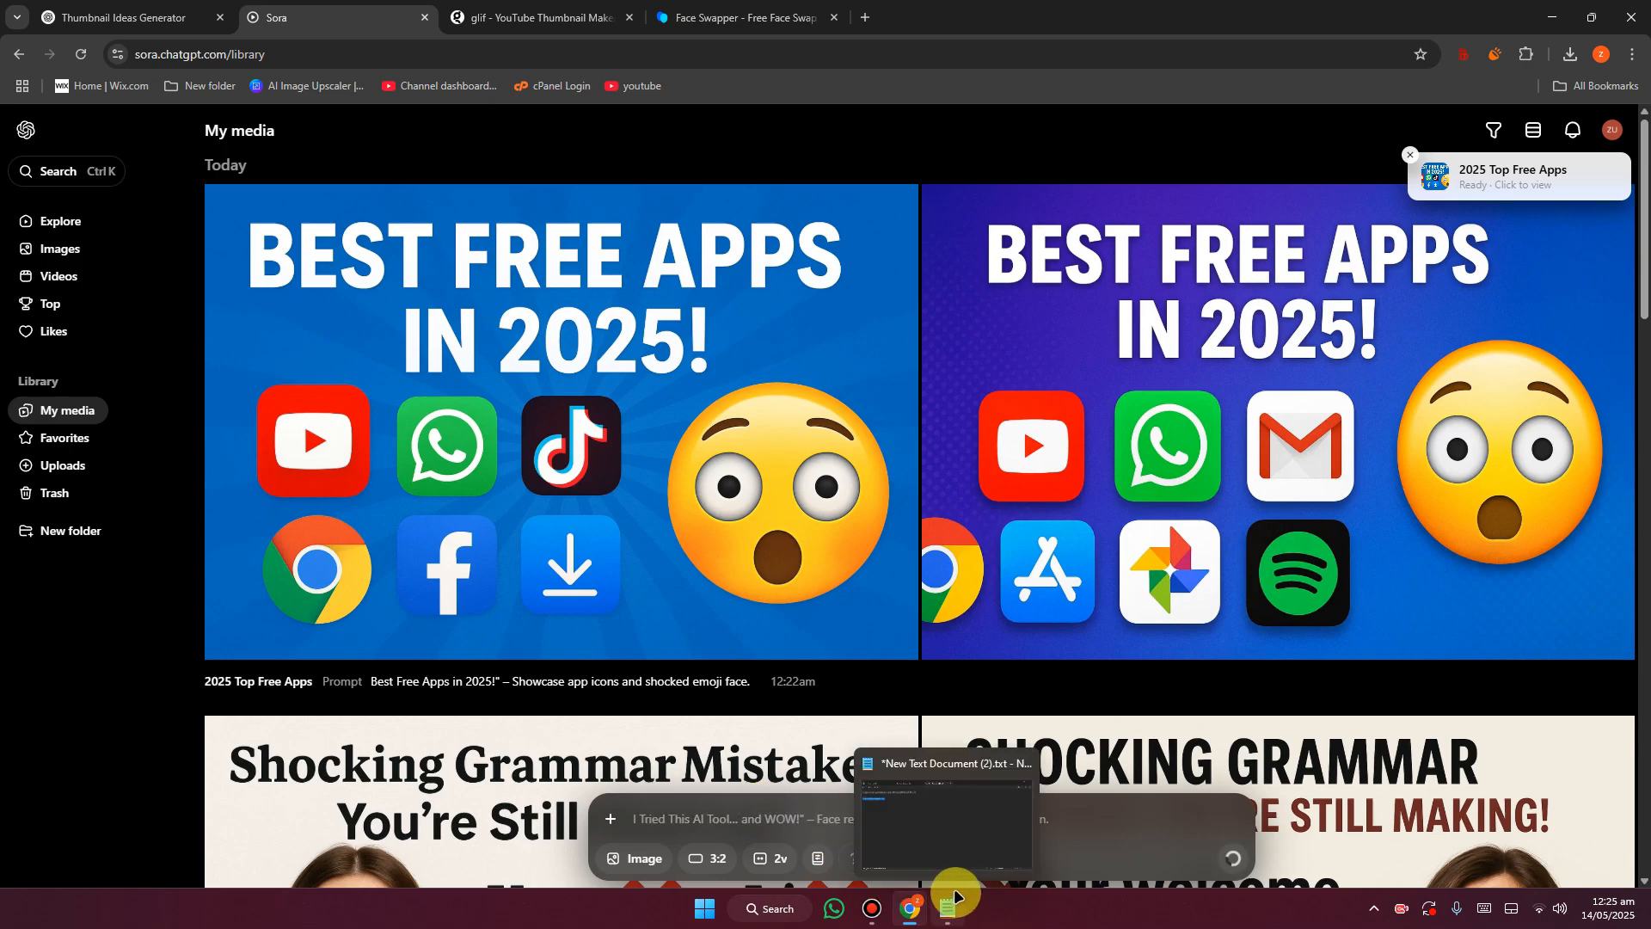
Examine glif's "I Tried This AI Tool... and WOW!" thumbnail and check the progress of the same prompt in Sora.
left_click(574, 7)
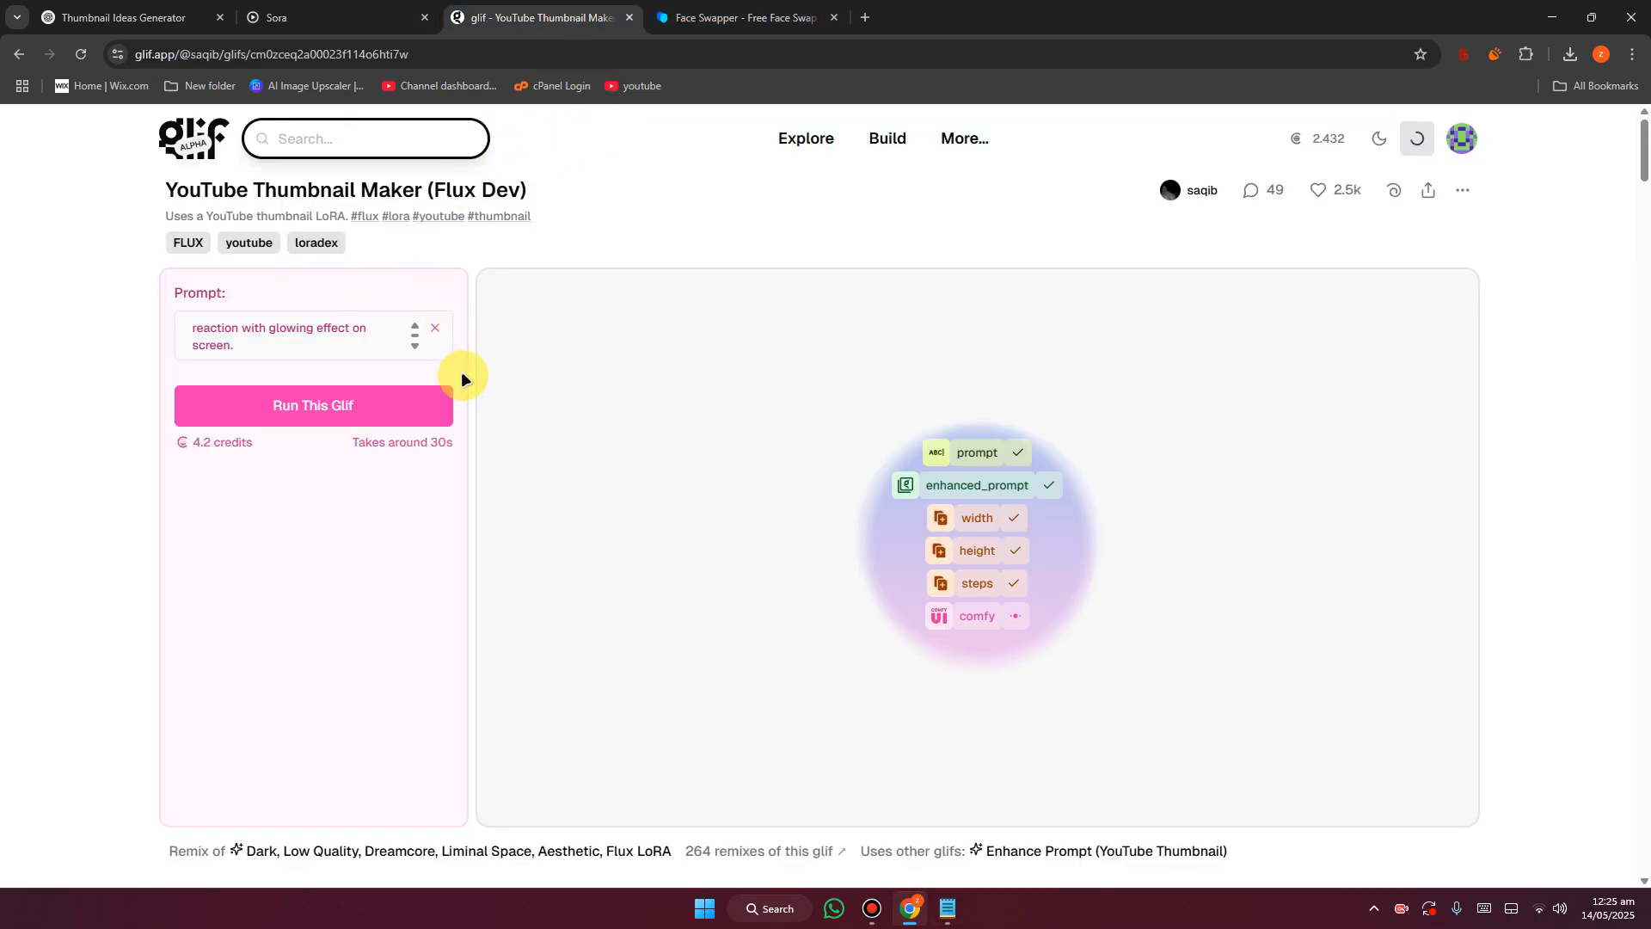
left_click(313, 405)
left_click(331, 17)
left_click(482, 6)
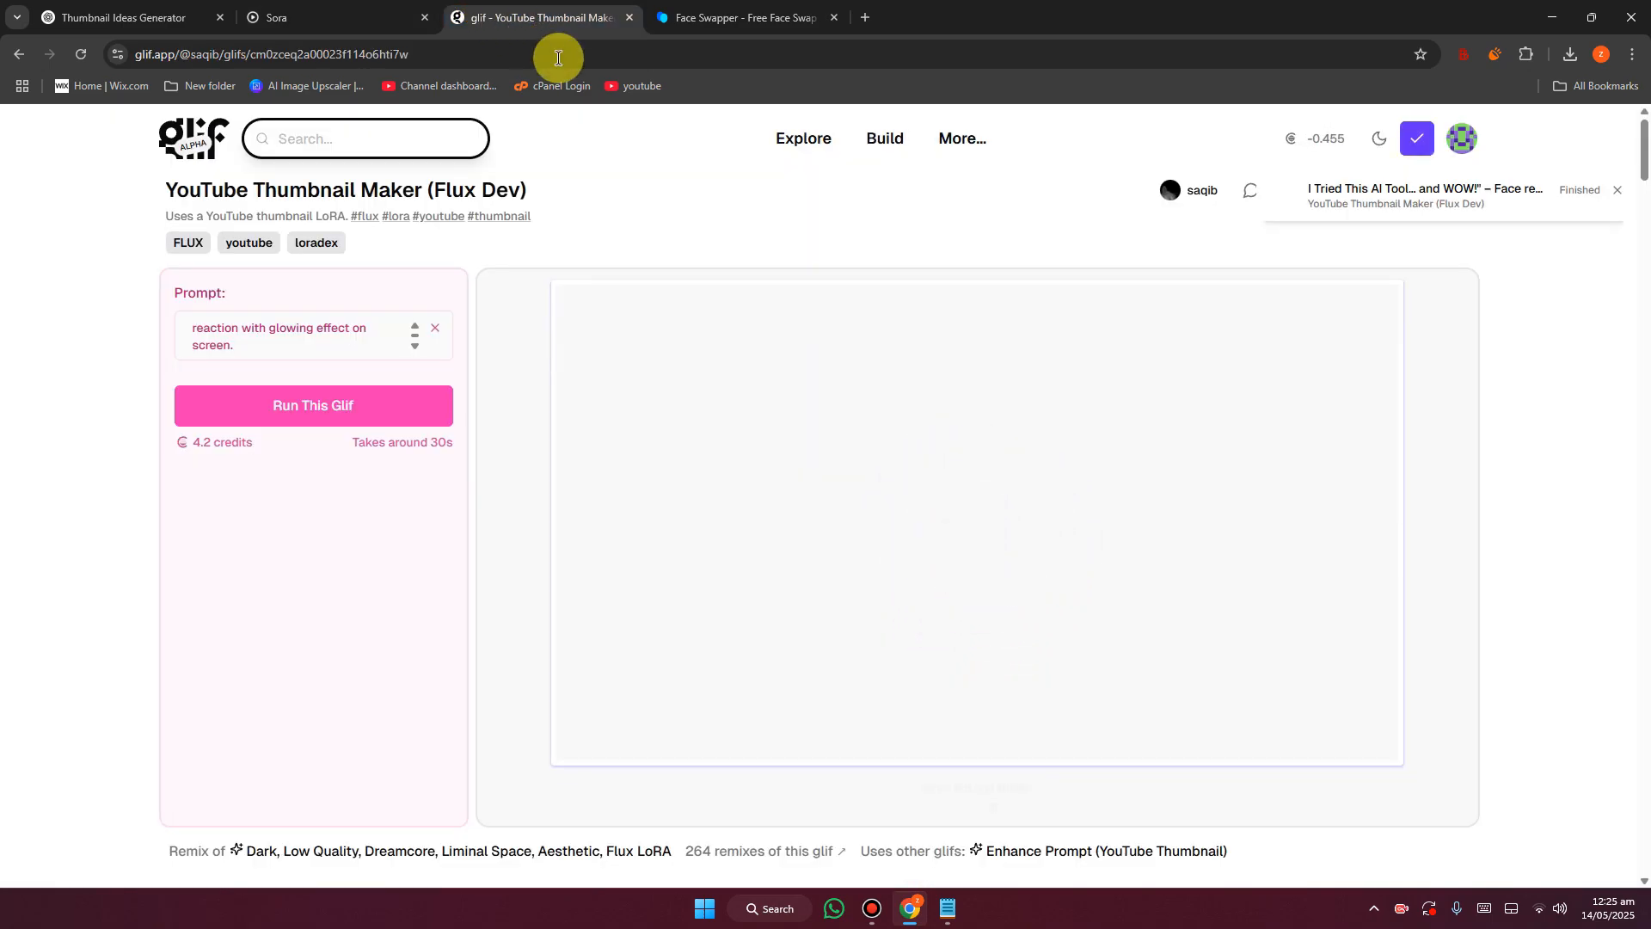
mouse_move(904, 356)
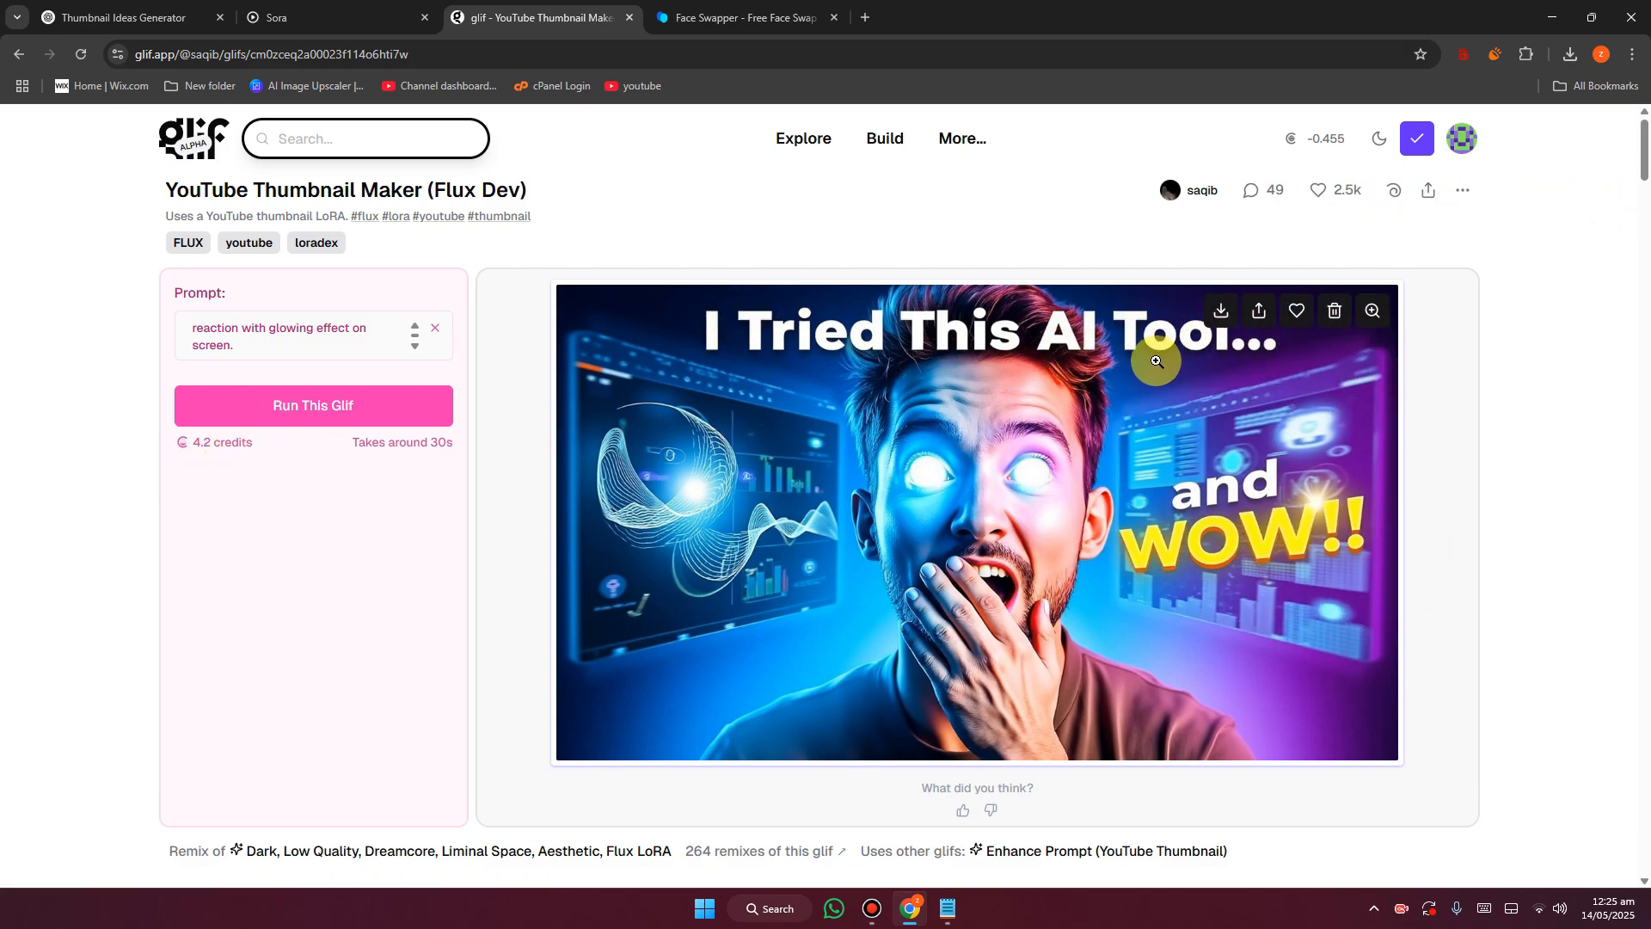
left_click(349, 7)
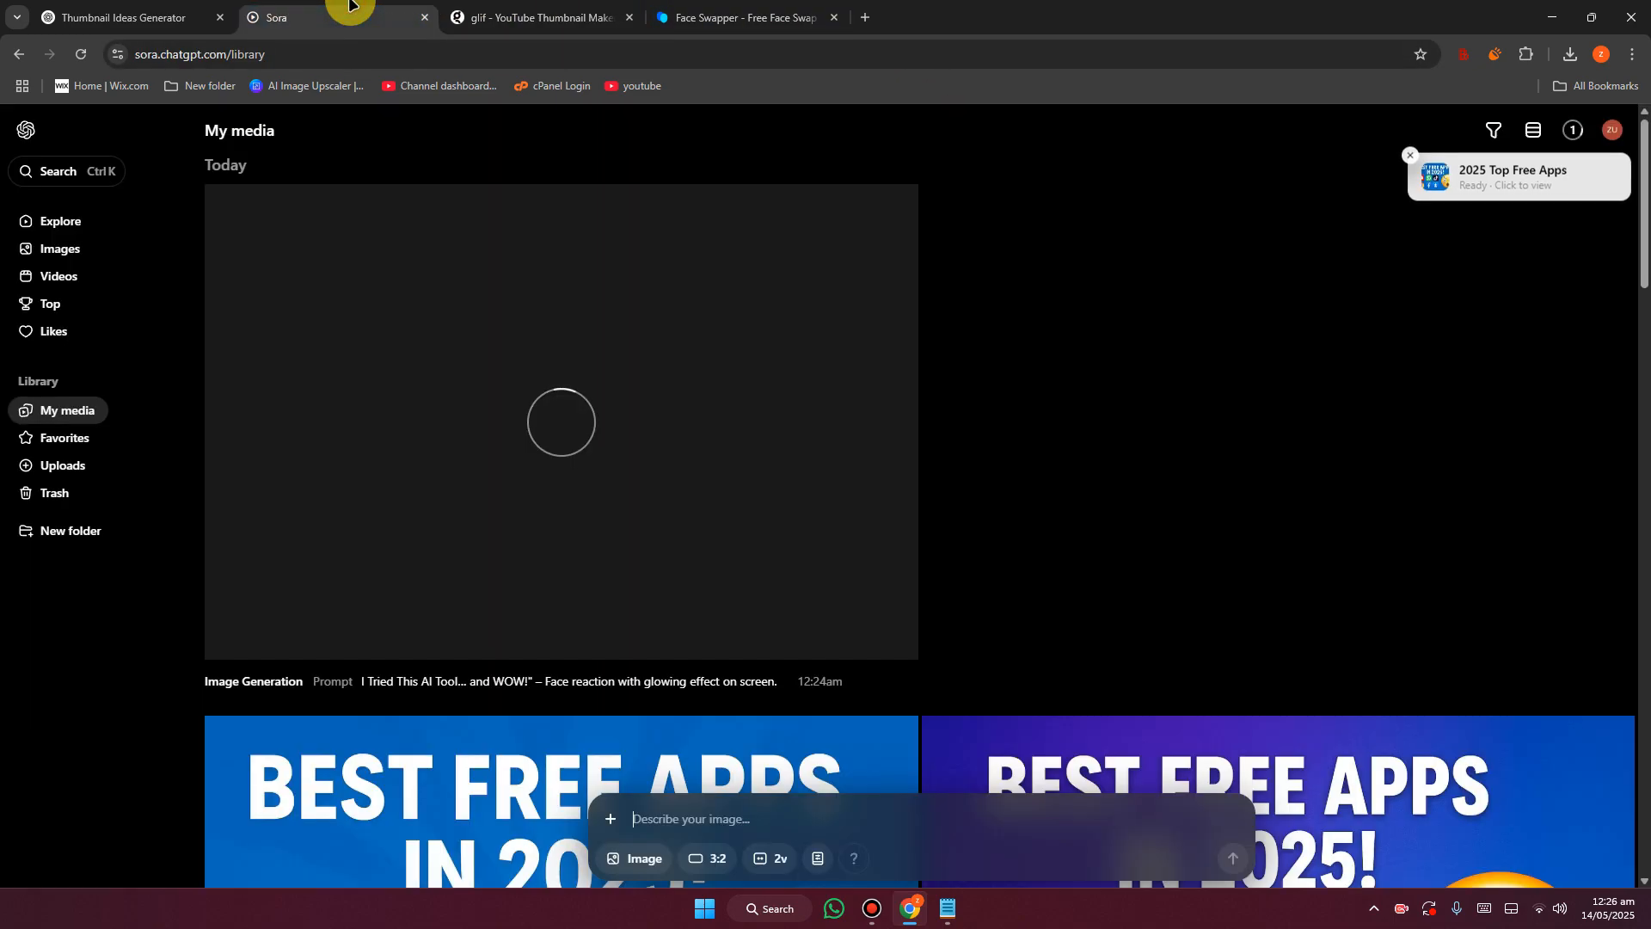